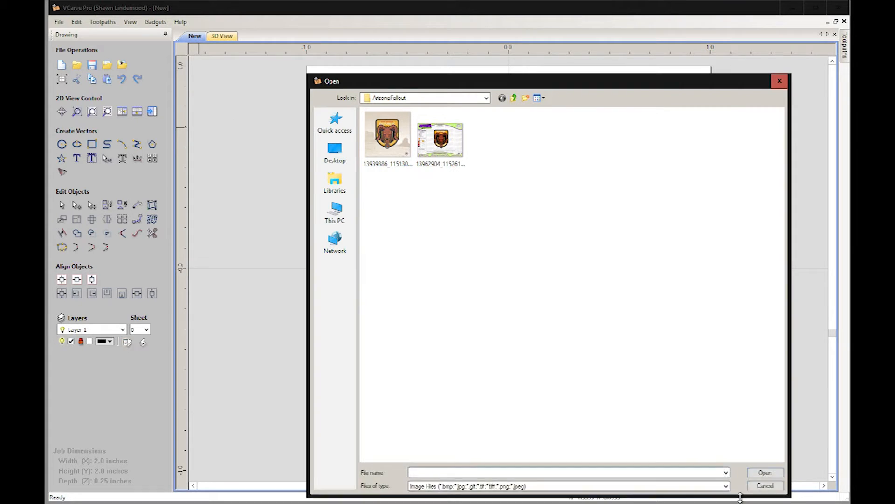
# Step: Import the ram-skull badge image with the desert background from the ArizonaFallout folder
pyautogui.click(483, 484)
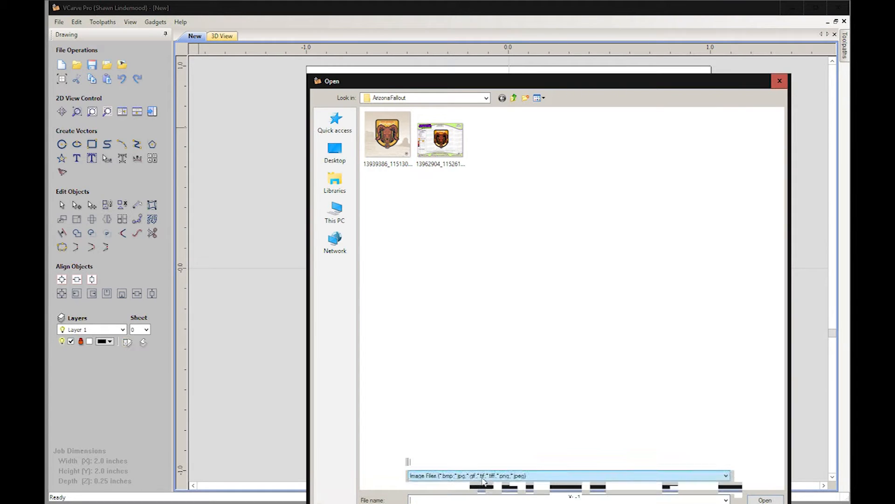
pyautogui.click(462, 476)
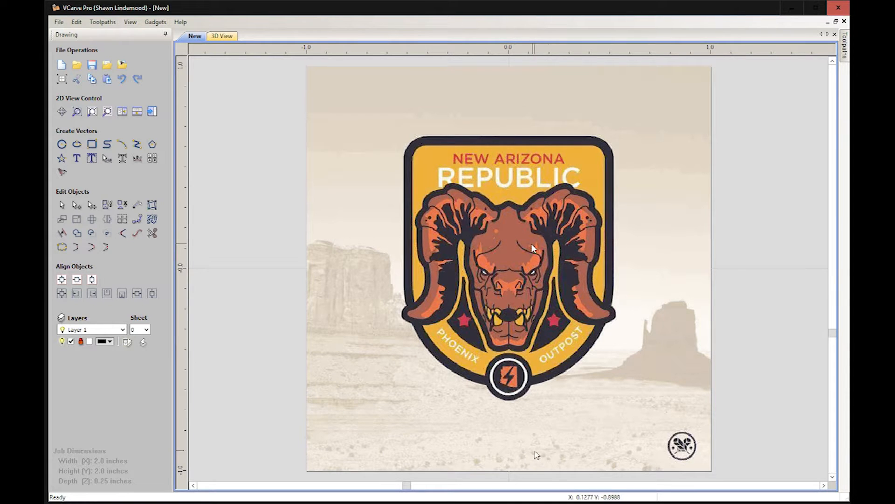
pyautogui.scroll(-1, 429, 266)
pyautogui.scroll(1, 426, 268)
pyautogui.scroll(-3, 426, 267)
# Step: Place horizontal guides along the material's upper and lower edges and enlarge the bitmap to about 3.06 inches so the badge spans them
pyautogui.click(425, 267)
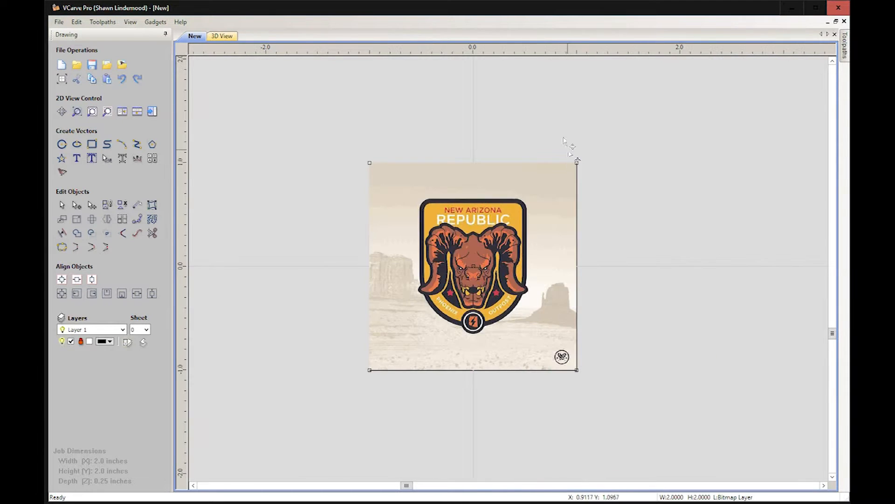
pyautogui.click(341, 102)
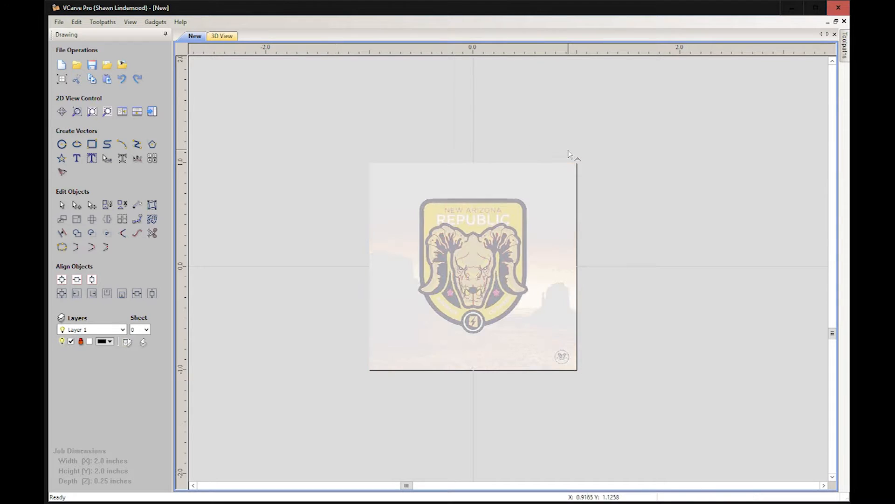
pyautogui.moveTo(378, 48); pyautogui.dragTo(365, 162)
pyautogui.moveTo(475, 53); pyautogui.dragTo(457, 370)
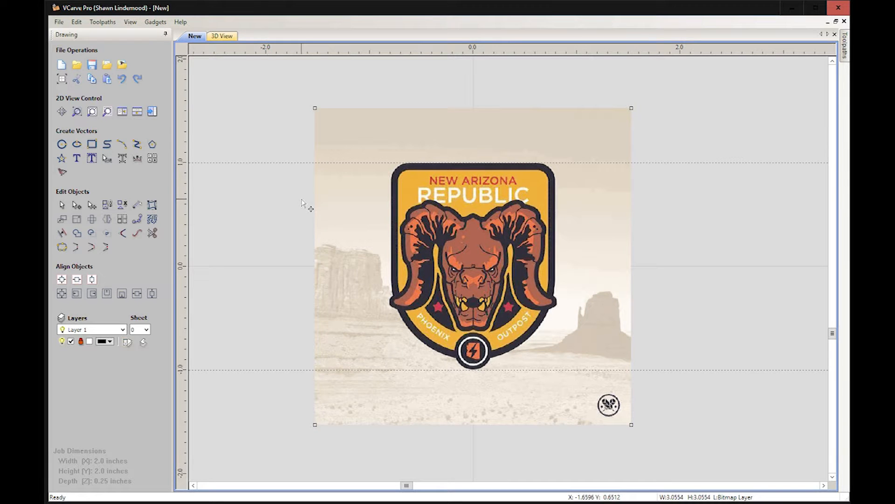
# Step: Trace the bitmap in Black / White with a threshold of 0.32 and fit vectors to the badge artwork
pyautogui.click(63, 173)
pyautogui.click(61, 174)
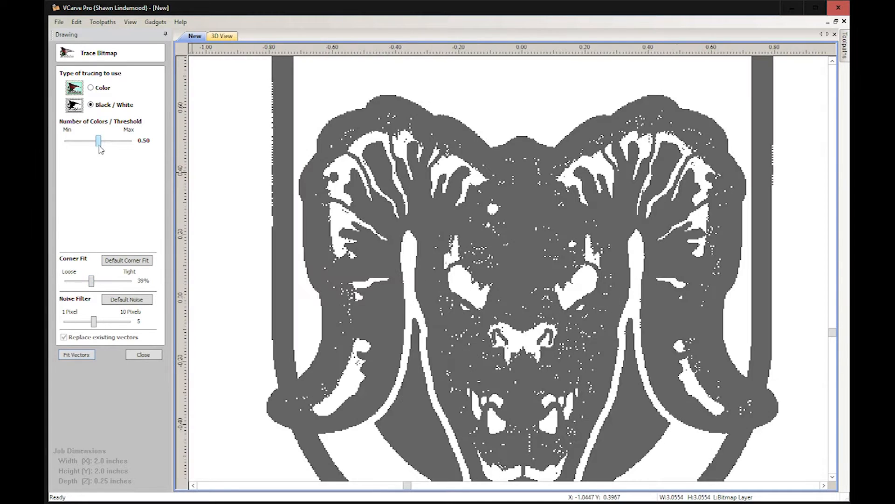
pyautogui.moveTo(97, 142)
pyautogui.mouseDown()
pyautogui.moveTo(75, 143)
pyautogui.moveTo(87, 146)
pyautogui.mouseUp()
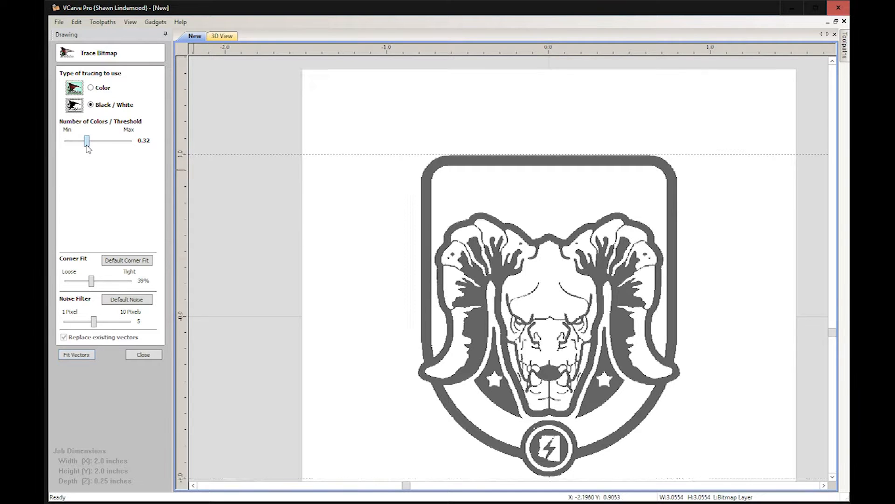
pyautogui.click(76, 355)
pyautogui.scroll(-2, 401, 389)
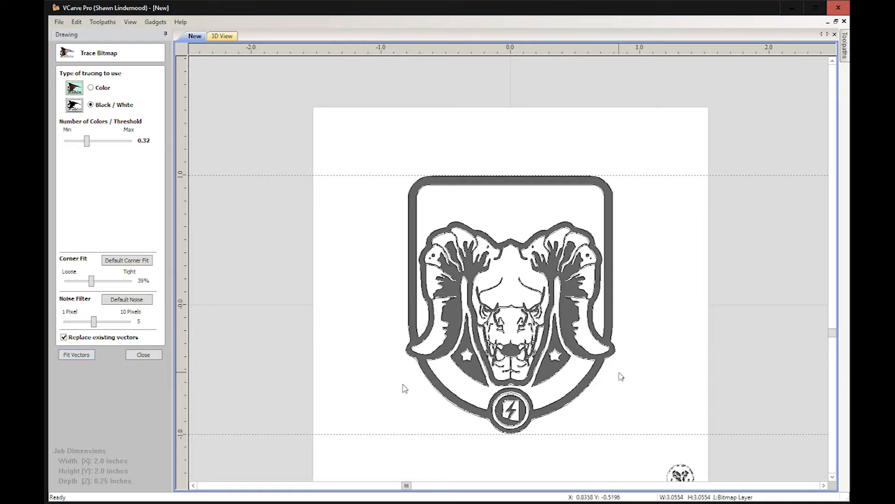
pyautogui.scroll(2, 405, 388)
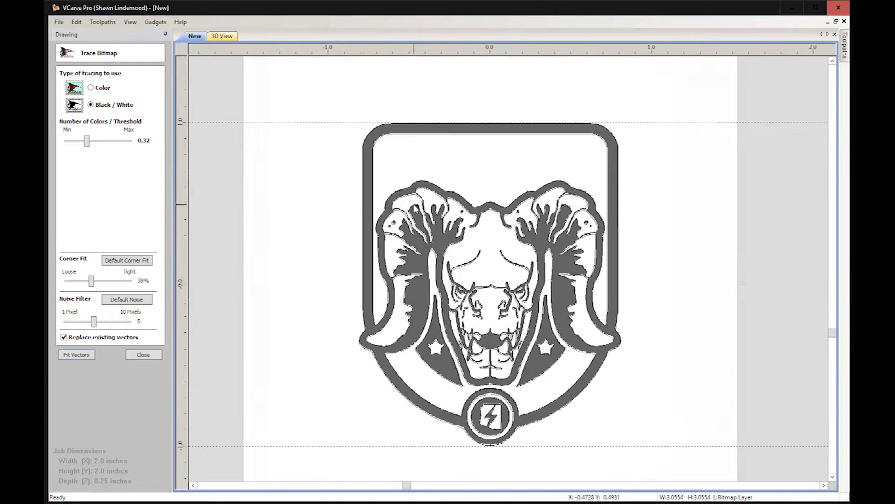
pyautogui.scroll(-2, 412, 204)
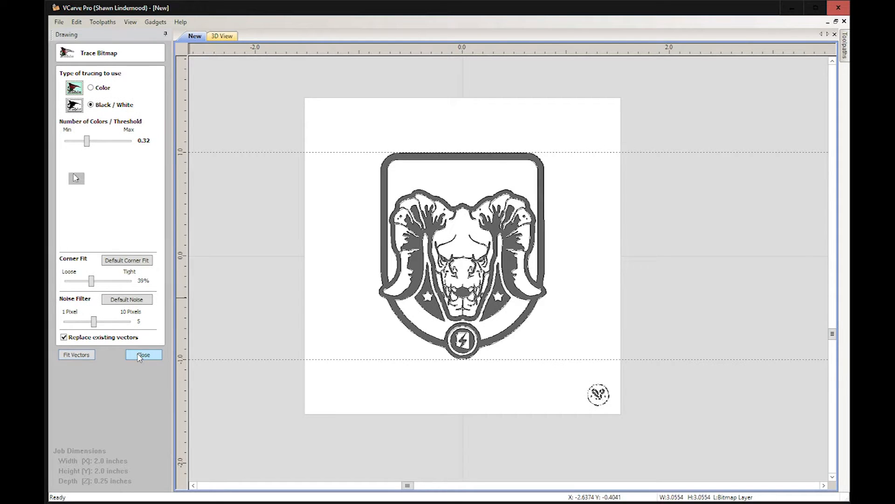
pyautogui.click(142, 354)
# Step: Hide the Bitmap Layer, leaving only the traced vectors on display
pyautogui.click(105, 331)
pyautogui.click(104, 339)
pyautogui.click(71, 341)
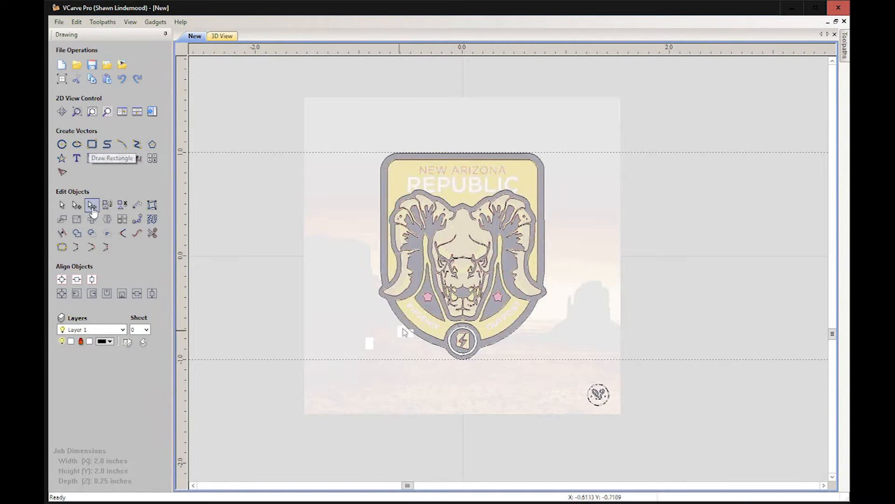
pyautogui.scroll(1, 462, 213)
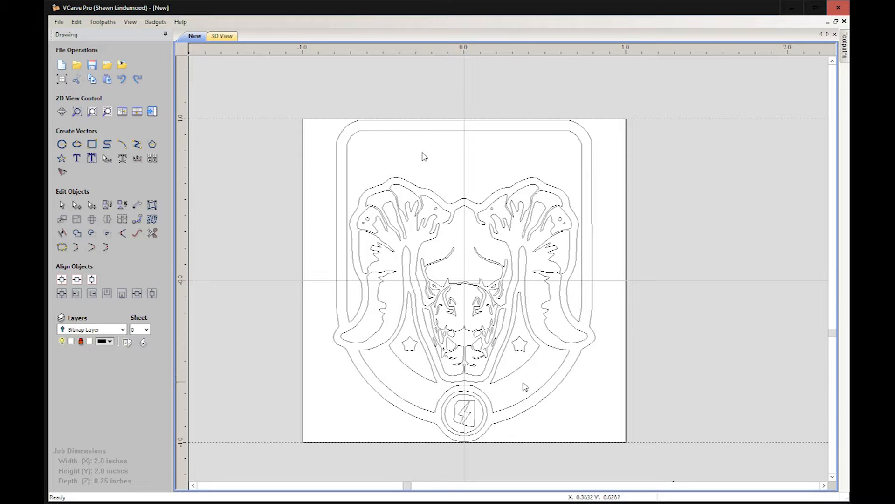
pyautogui.click(517, 350)
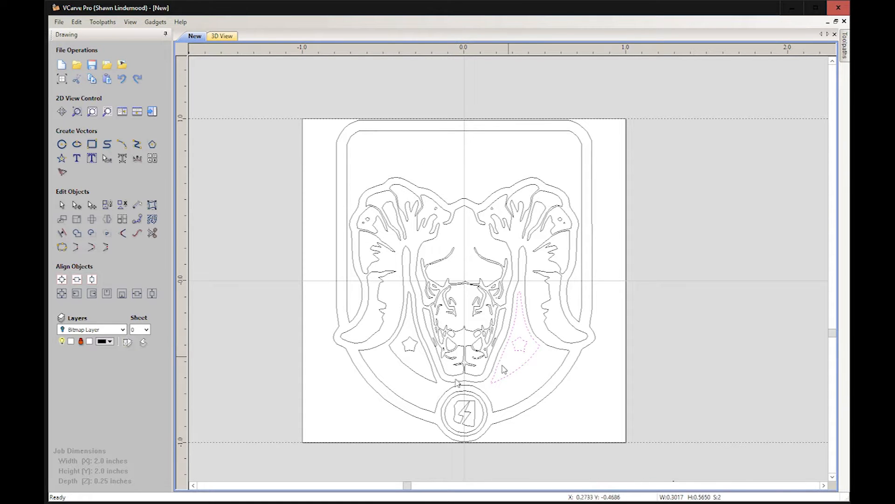
pyautogui.moveTo(420, 382); pyautogui.dragTo(403, 352)
pyautogui.click(585, 366)
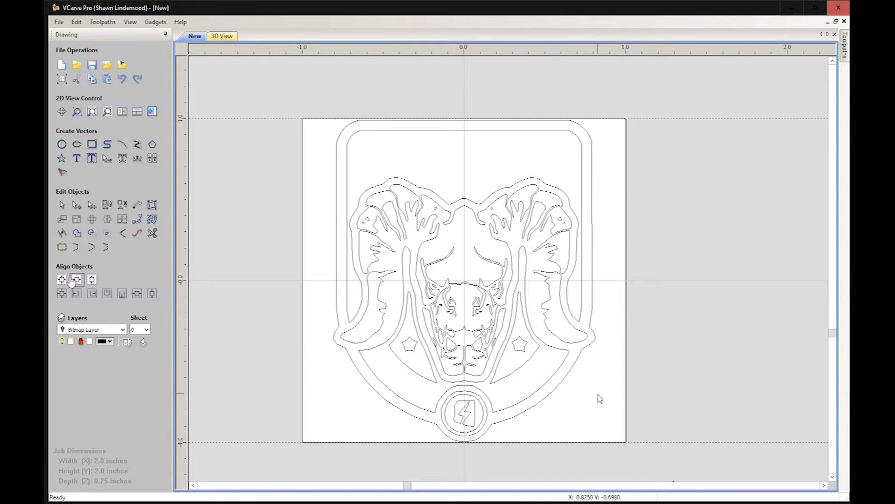
pyautogui.hotkey('ctrl', 'a')
# Step: Move the two star panels beside the skull, including their stars, to a new layer named "Not used" and hide that layer
pyautogui.moveTo(535, 371); pyautogui.dragTo(514, 355)
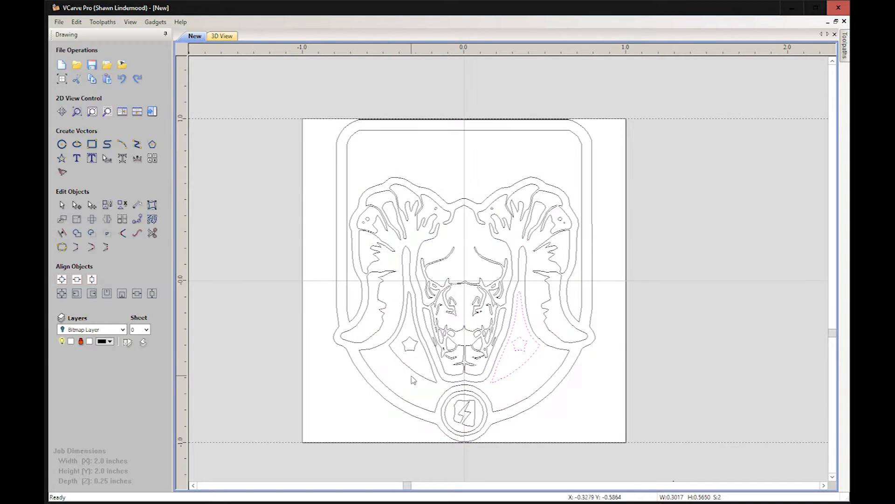
pyautogui.moveTo(413, 377); pyautogui.dragTo(402, 350)
pyautogui.rightClick(413, 350)
pyautogui.moveTo(466, 342)
pyautogui.click(604, 367)
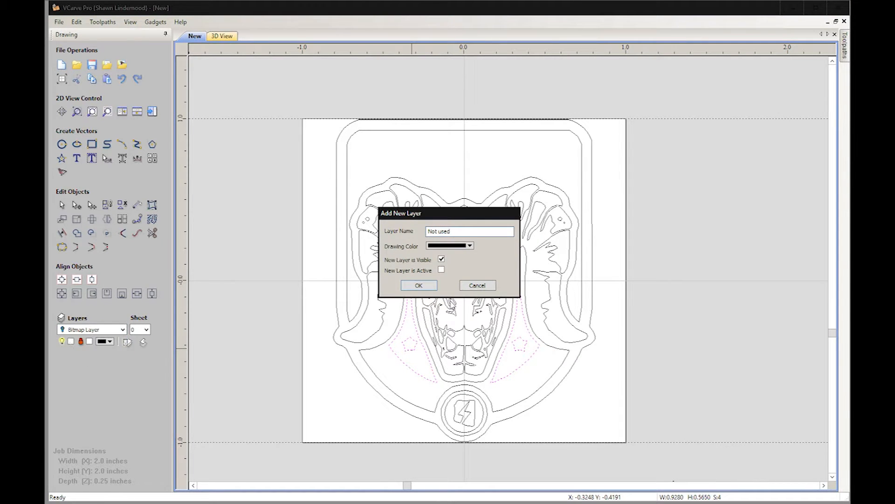
pyautogui.press('Return')
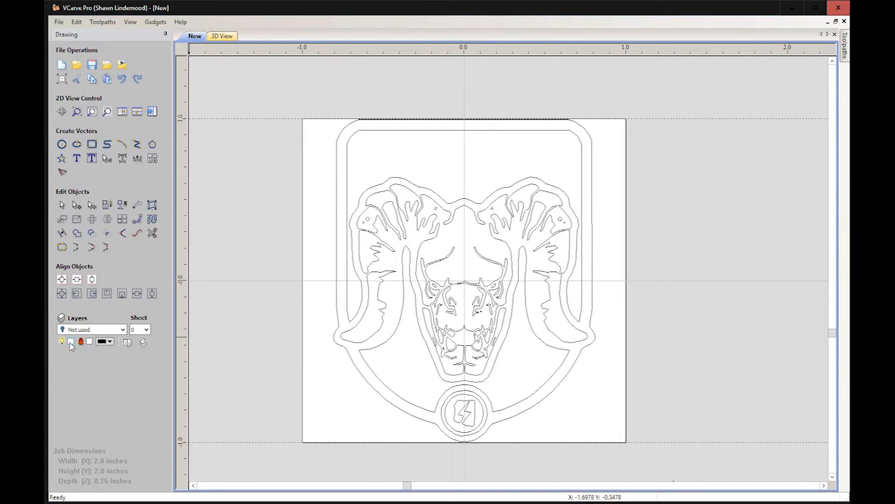
pyautogui.hotkey('alt', 'Down')
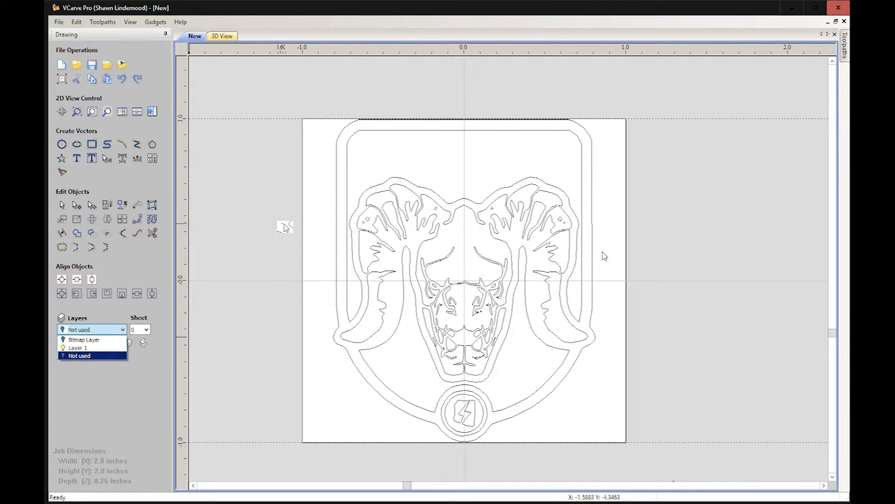
# Step: Move the six small dots on the two horns to the "Not used" layer
pyautogui.scroll(2, 275, 217)
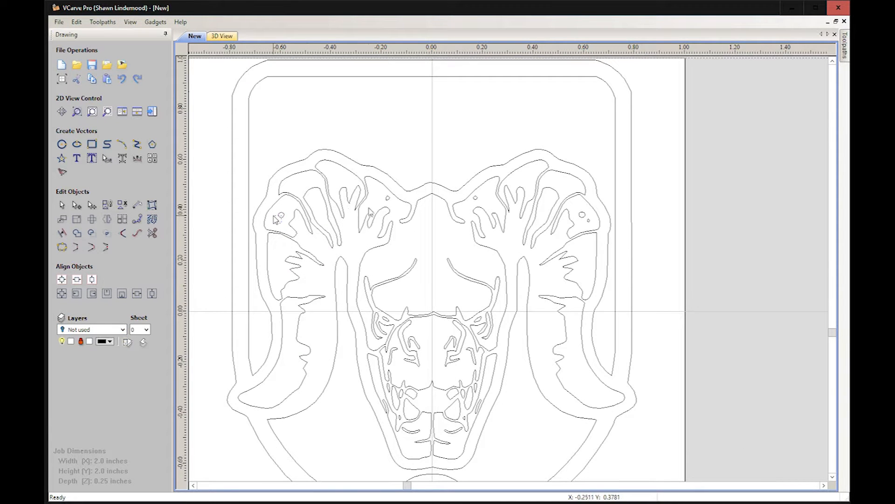
pyautogui.click(476, 200)
pyautogui.moveTo(593, 223); pyautogui.dragTo(581, 213)
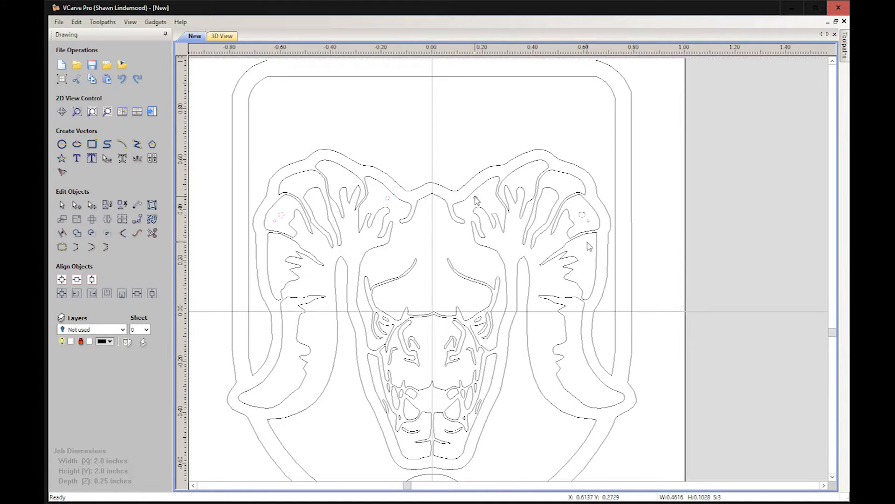
pyautogui.rightClick(285, 218)
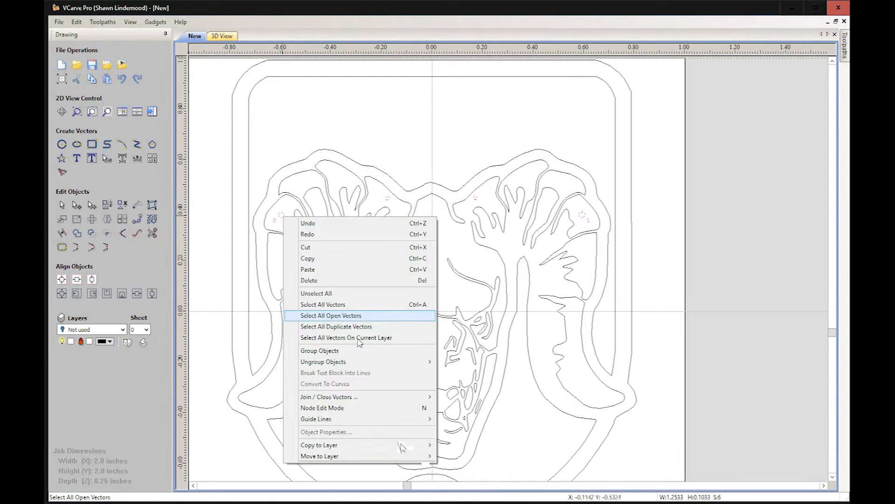
# Step: Make Layer 1 the current layer
pyautogui.click(122, 329)
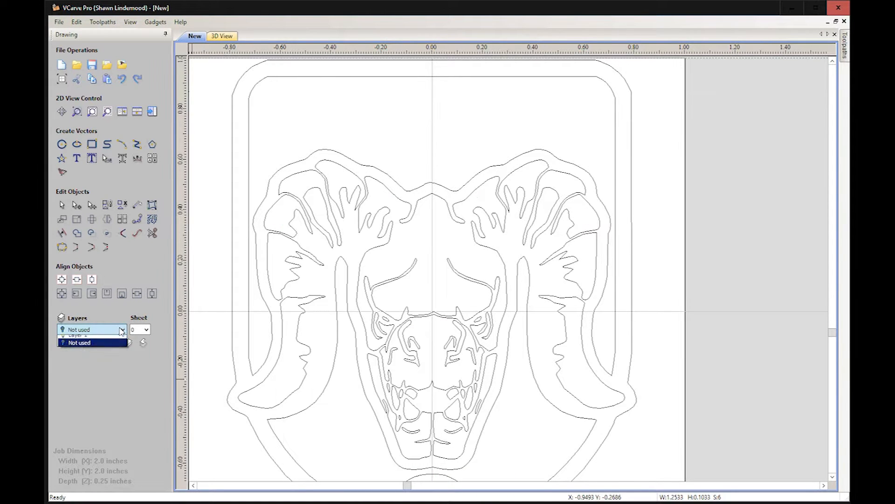
pyautogui.click(89, 343)
pyautogui.click(122, 329)
pyautogui.click(79, 342)
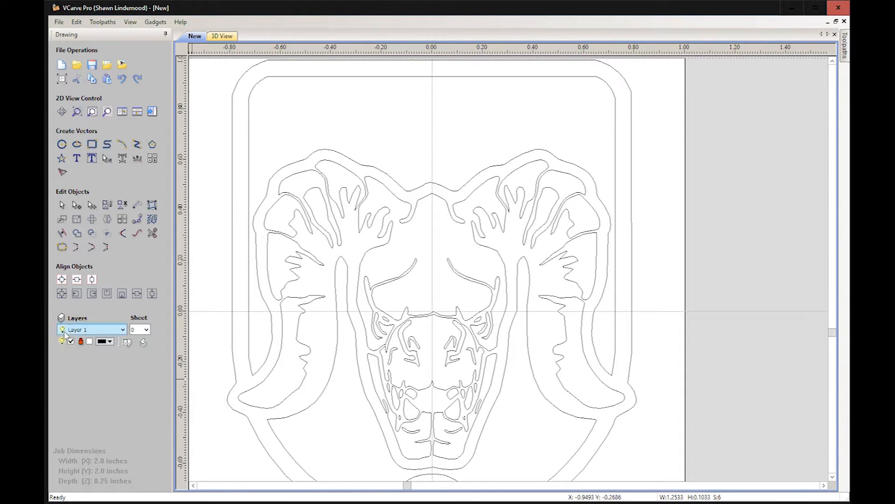
# Step: Select all inner detail vectors of the skull and both horns, excluding the outer outline, and group them
pyautogui.scroll(-1, 691, 239)
pyautogui.scroll(1, 667, 424)
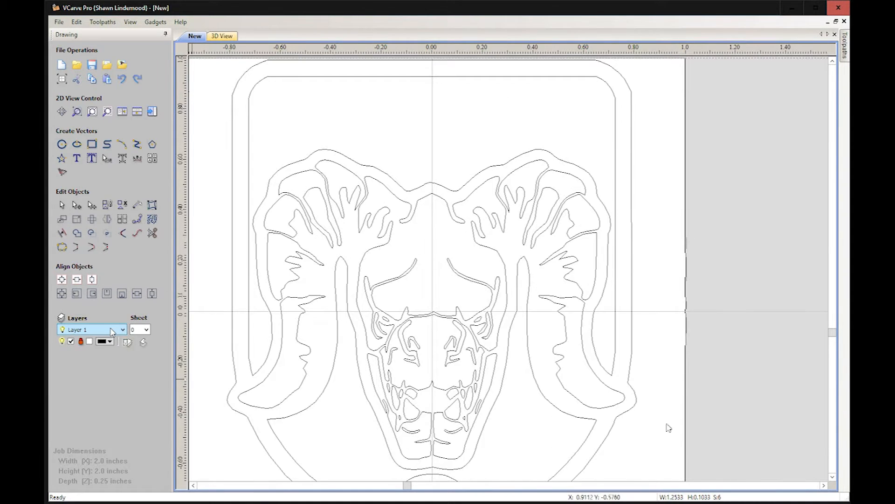
pyautogui.scroll(-1, 646, 434)
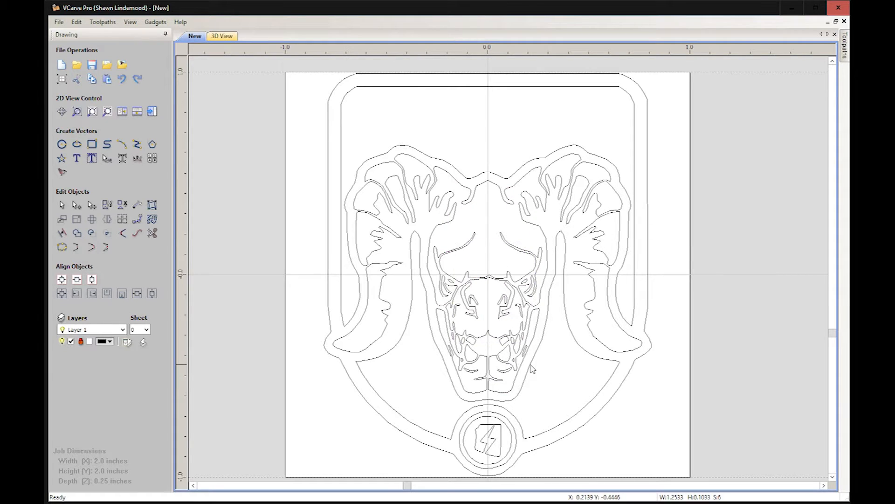
pyautogui.click(486, 381)
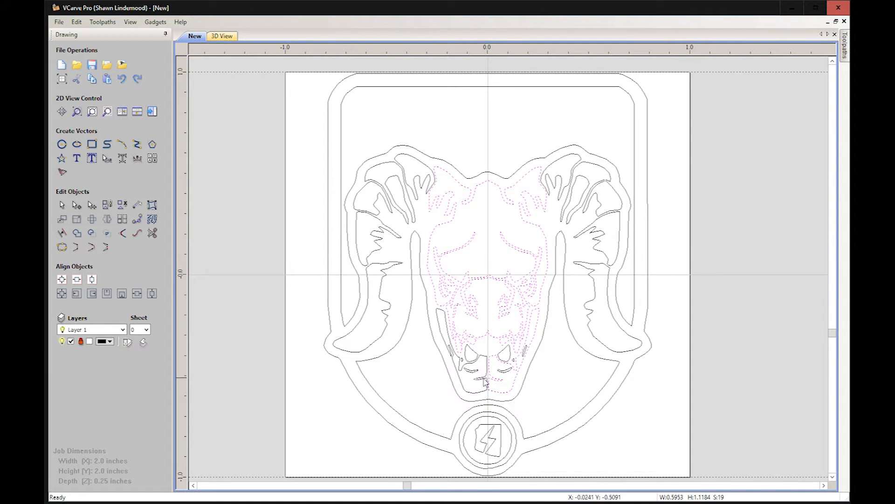
pyautogui.moveTo(341, 181); pyautogui.dragTo(687, 392)
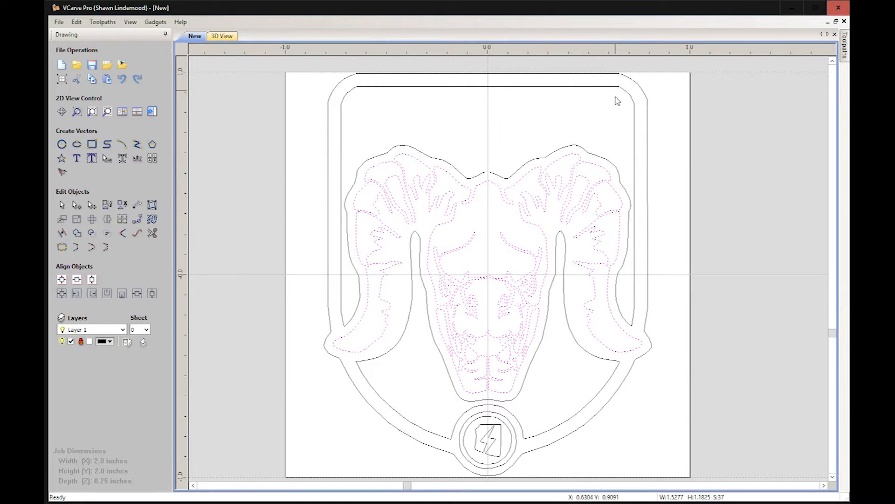
pyautogui.rightClick(449, 293)
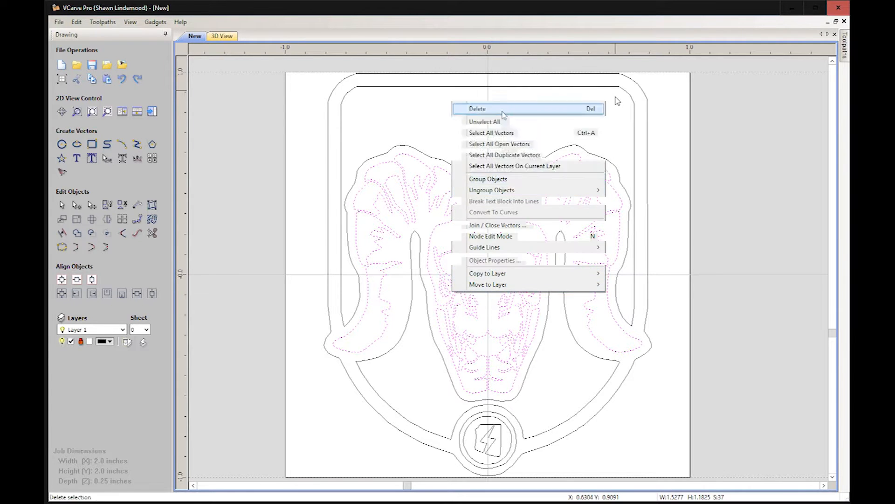
pyautogui.rightClick(450, 293)
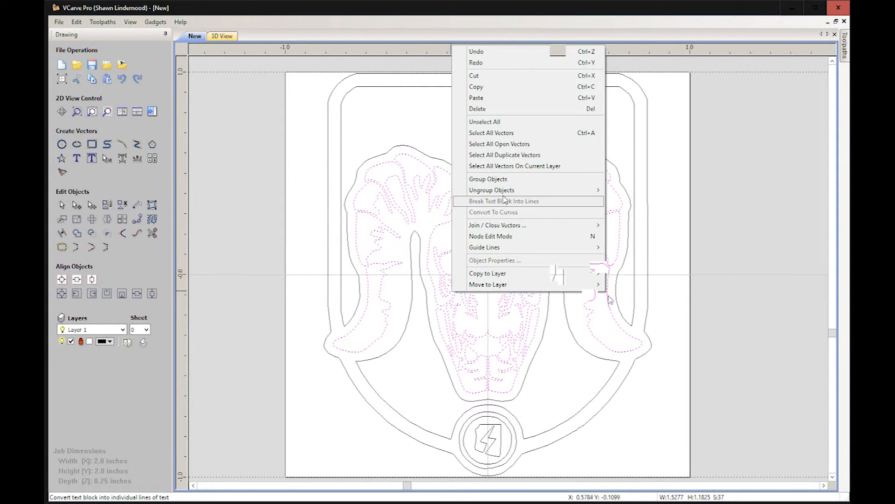
pyautogui.click(504, 179)
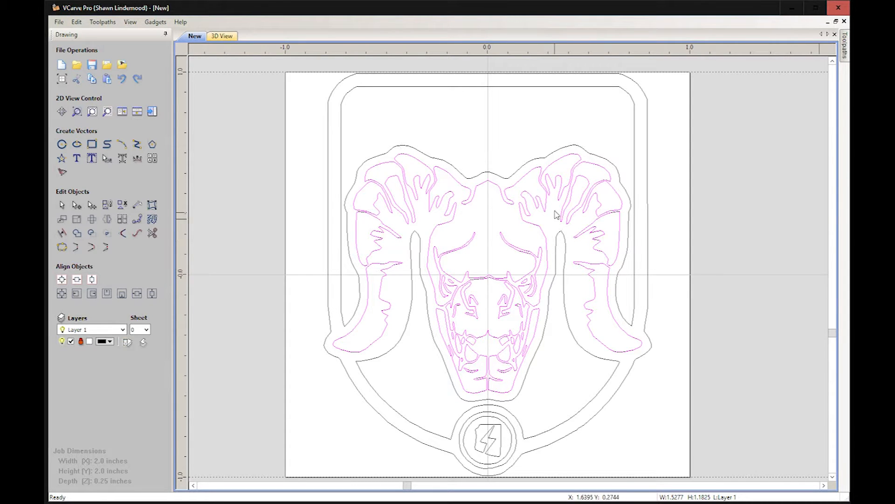
# Step: Keep the toolpath commands on display and start a 2D Profile toolpath for the grouped skull details with the V-Bit (60 deg 0.125") Aluminum
pyautogui.click(845, 47)
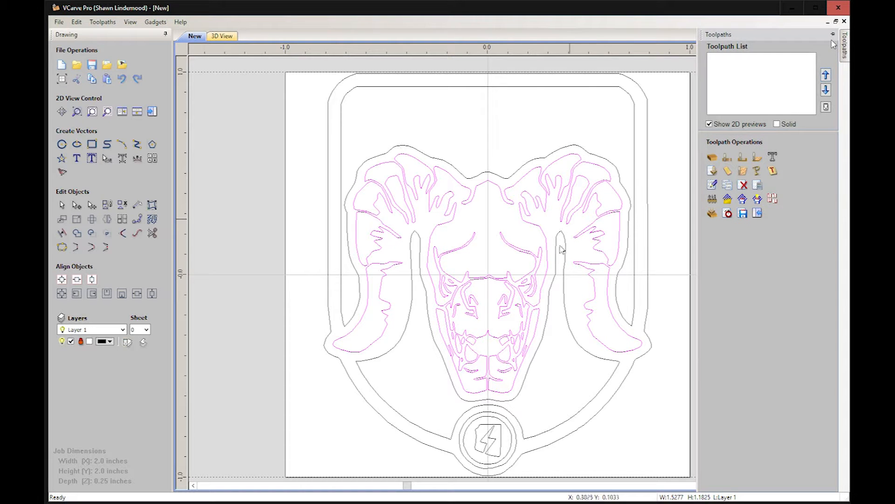
pyautogui.click(833, 34)
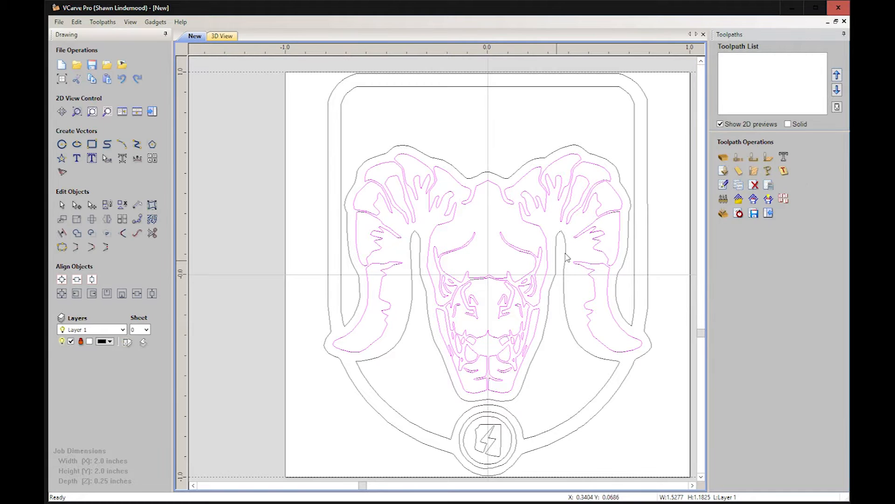
pyautogui.click(738, 157)
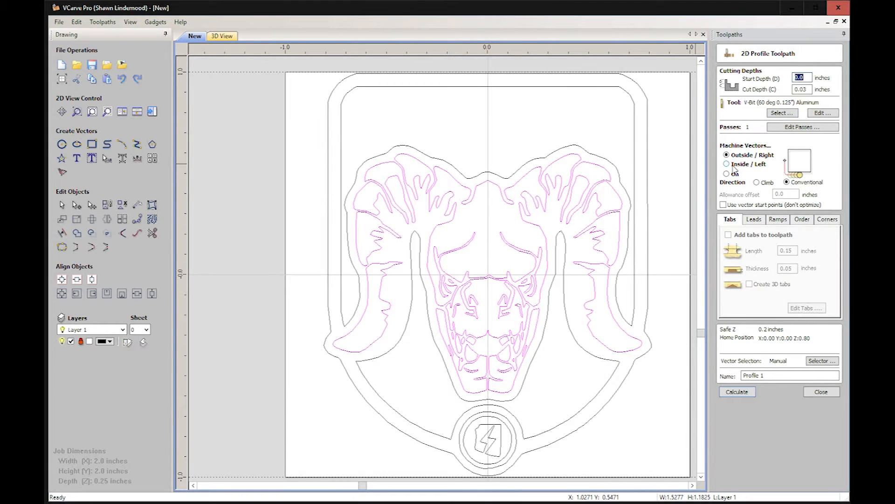
pyautogui.click(782, 113)
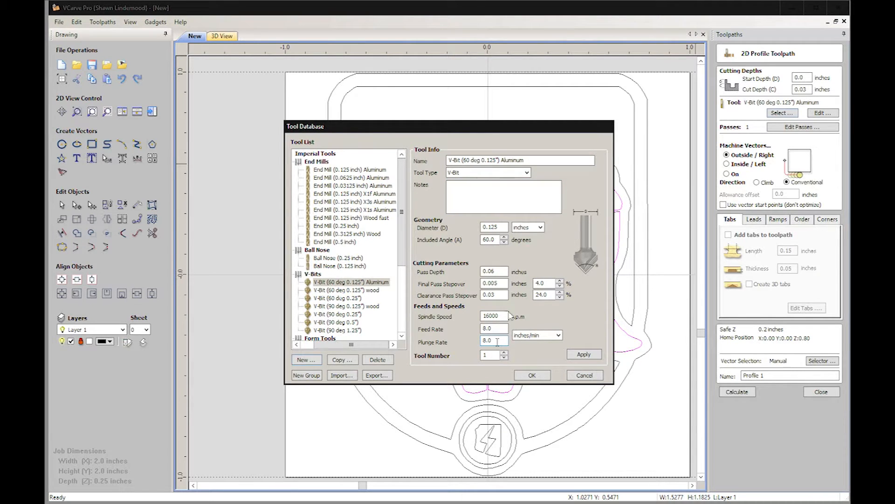
pyautogui.hotkey('ctrl', 'a')
pyautogui.press('Return')
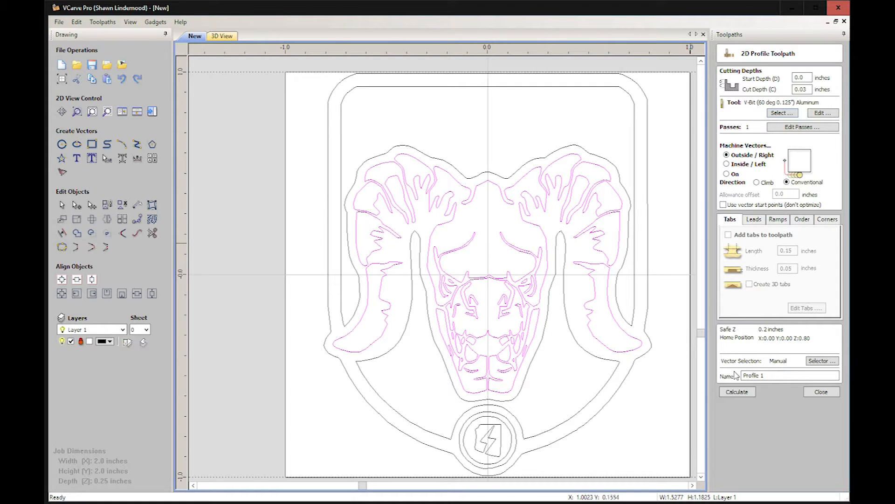
# Step: Name the 2D Profile toolpath "Deathclaw head" and calculate it
pyautogui.write('Deathclaw head')
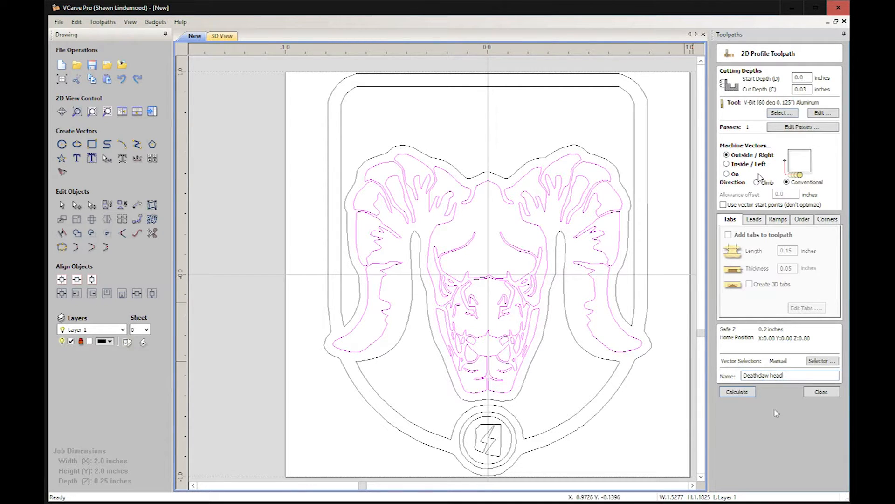
pyautogui.click(743, 395)
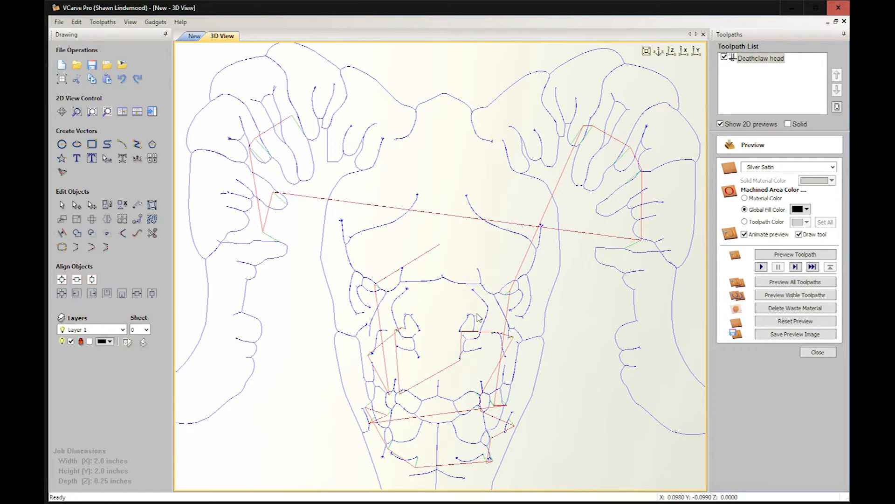
# Step: Reset the preview, simulate all toolpaths, and inspect the carved skull and horns on the block
pyautogui.click(794, 321)
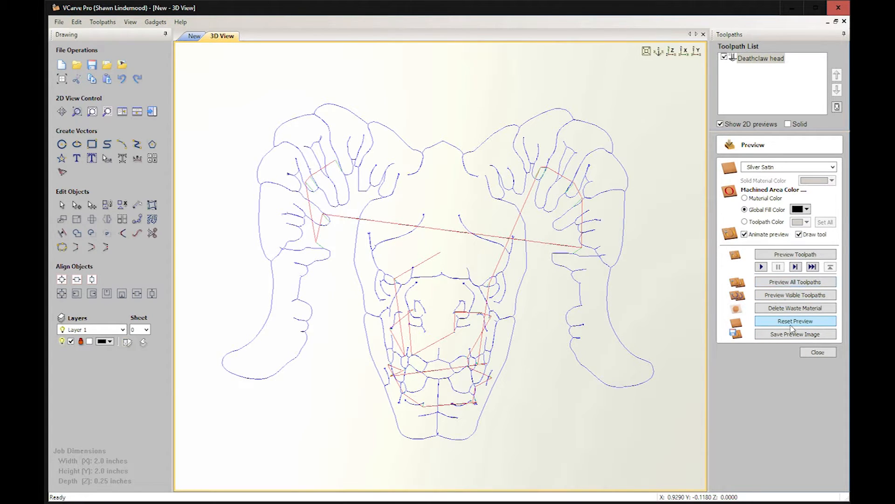
pyautogui.click(796, 281)
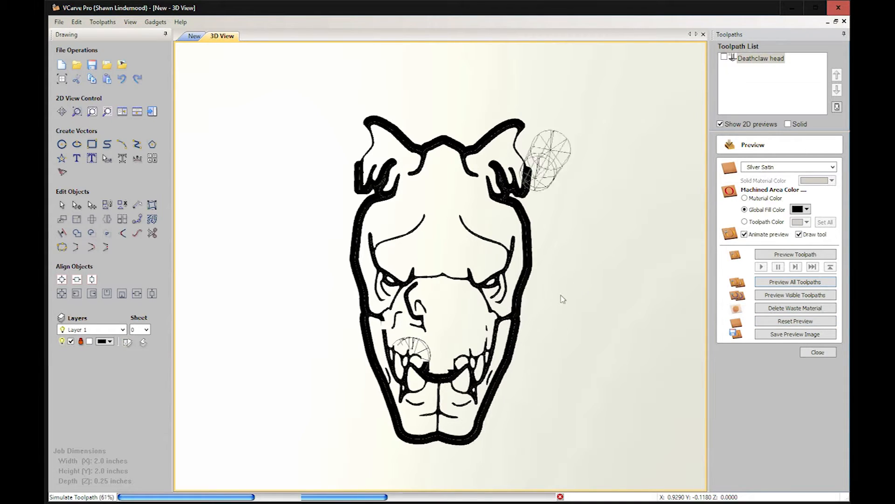
pyautogui.moveTo(521, 279); pyautogui.dragTo(474, 374)
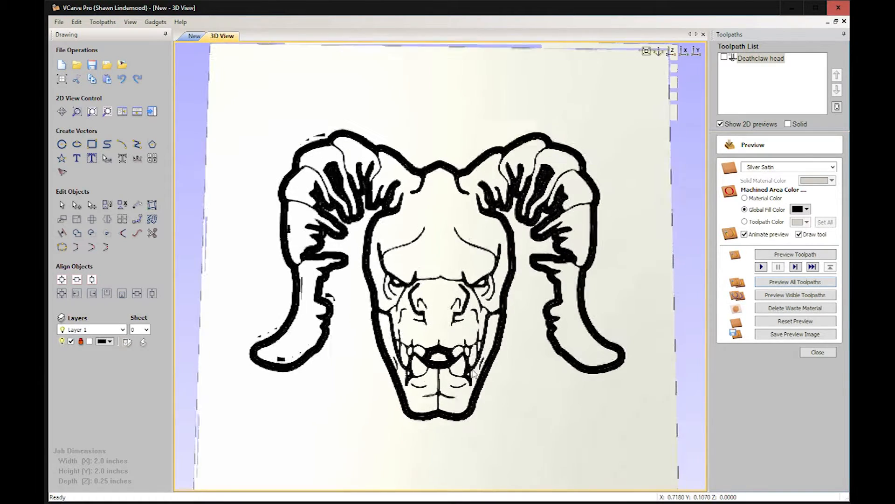
pyautogui.press('F2')
pyautogui.press('F3')
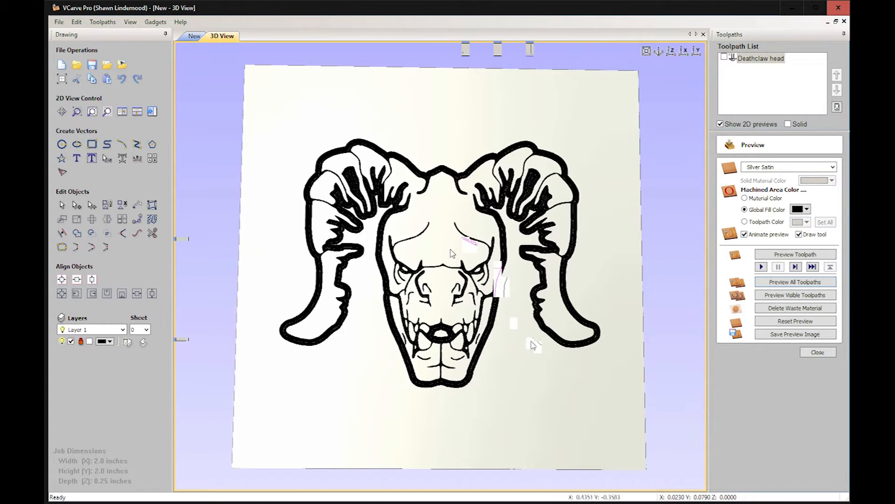
pyautogui.press('F2')
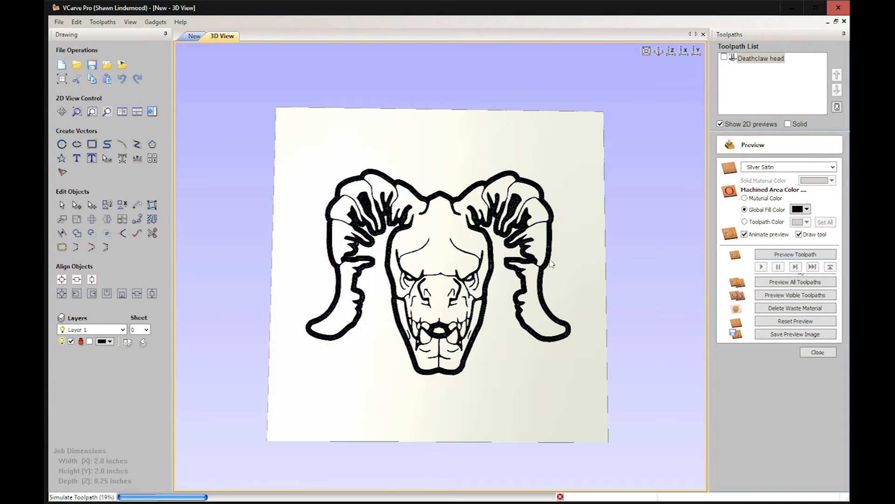
pyautogui.click(795, 267)
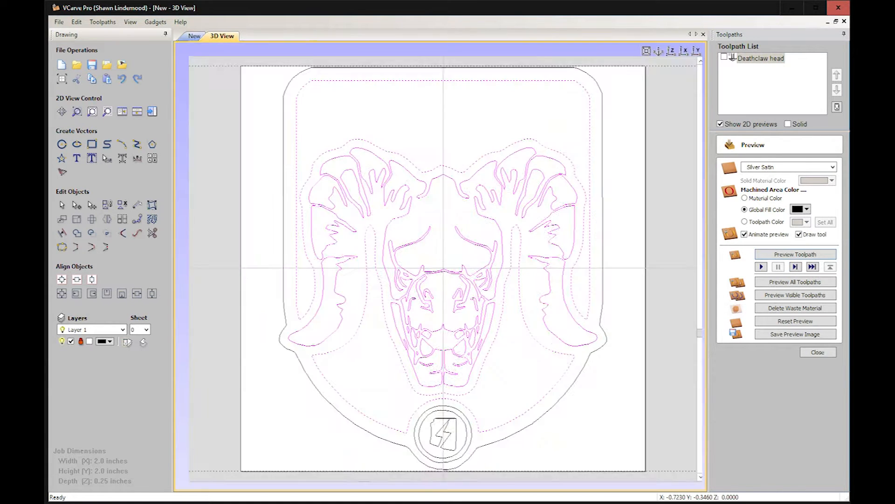
# Step: Calculate a 0.04 inch pocket toolpath for the skull and inner borders using V-Bit (60 deg 0.125") wood plus End Mill (0.125 inch) Aluminum clearance
pyautogui.click(195, 36)
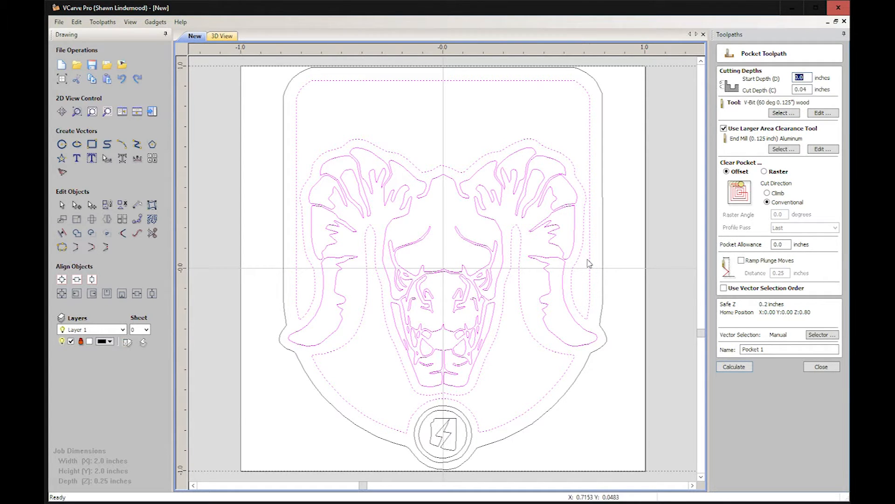
pyautogui.click(220, 36)
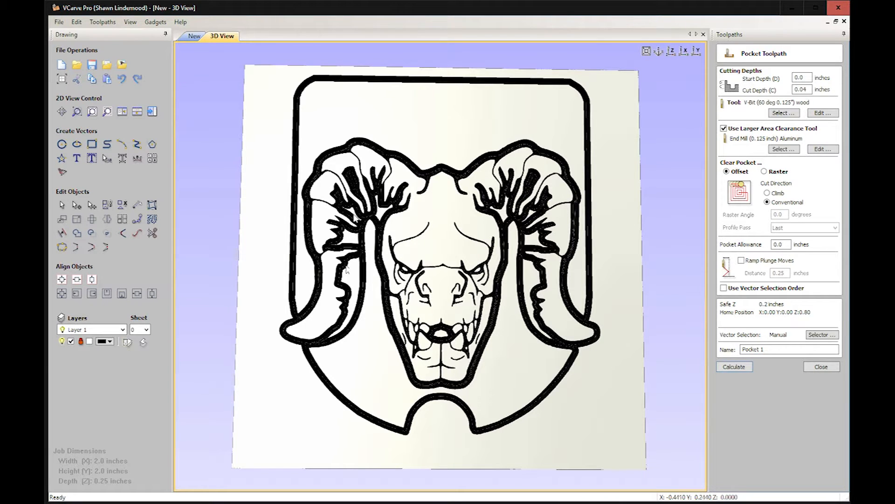
pyautogui.press('F2')
pyautogui.press('F3')
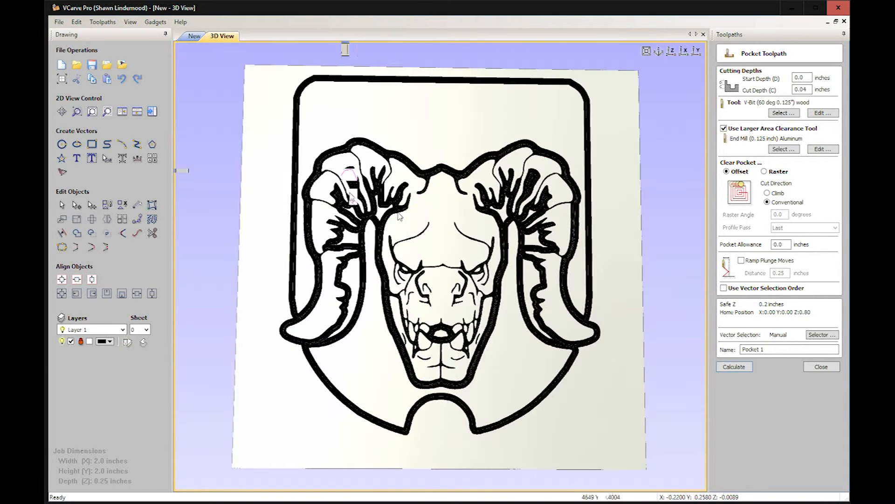
pyautogui.press('F2')
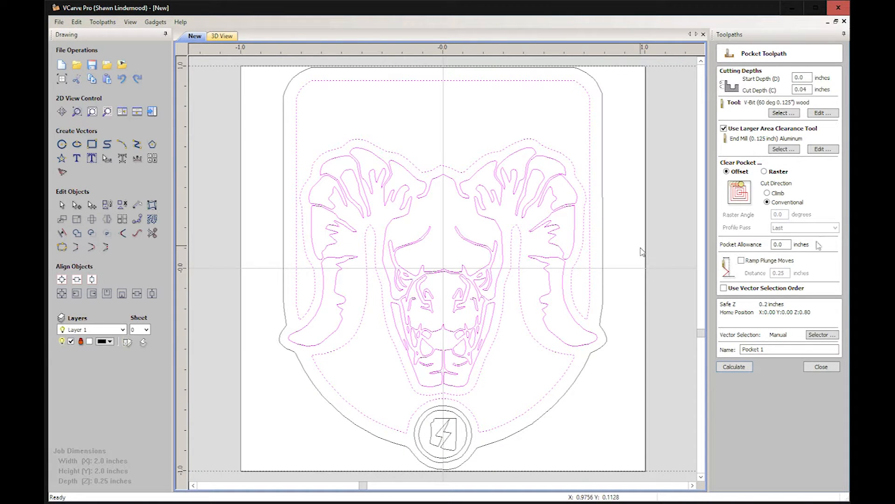
pyautogui.click(736, 368)
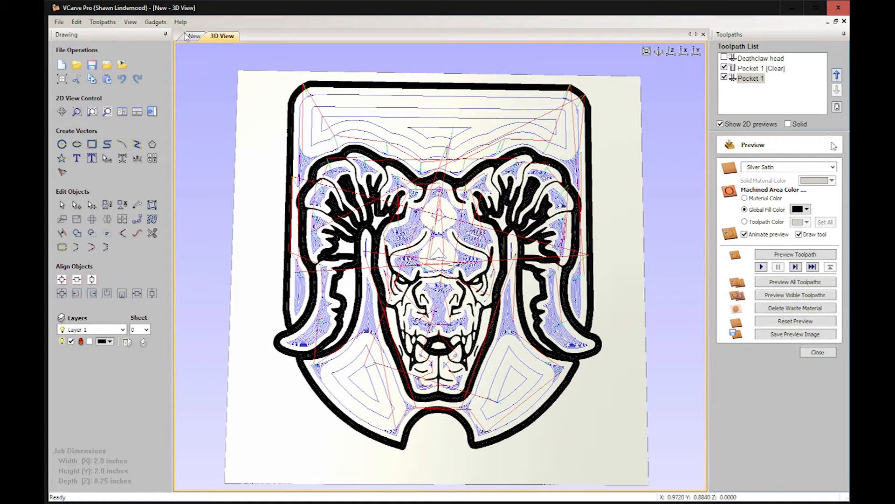
# Step: Reopen the Pocket 1 settings and examine in 2D which areas its V-bit and clearance paths cover
pyautogui.doubleClick(752, 78)
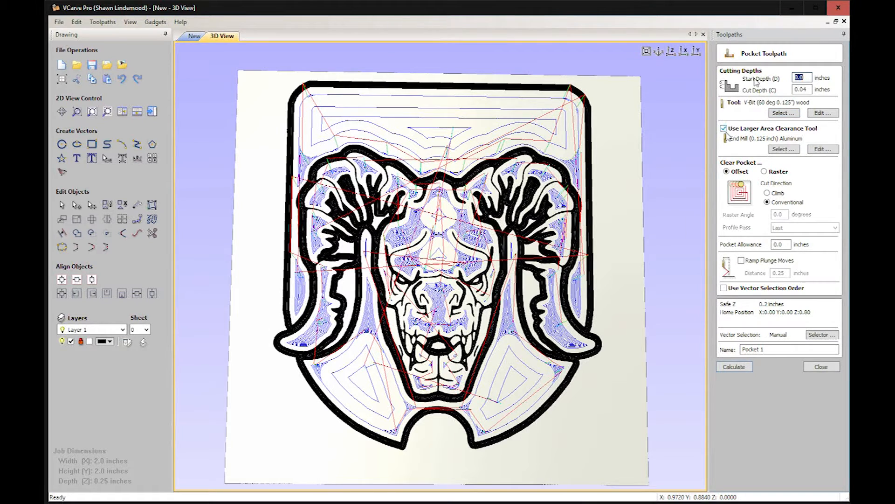
pyautogui.press('F2')
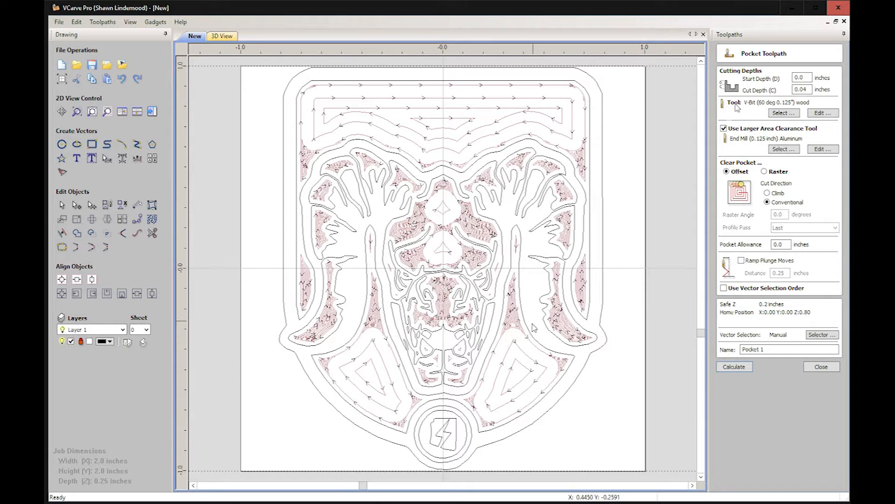
pyautogui.click(821, 366)
pyautogui.doubleClick(748, 78)
pyautogui.press('Escape')
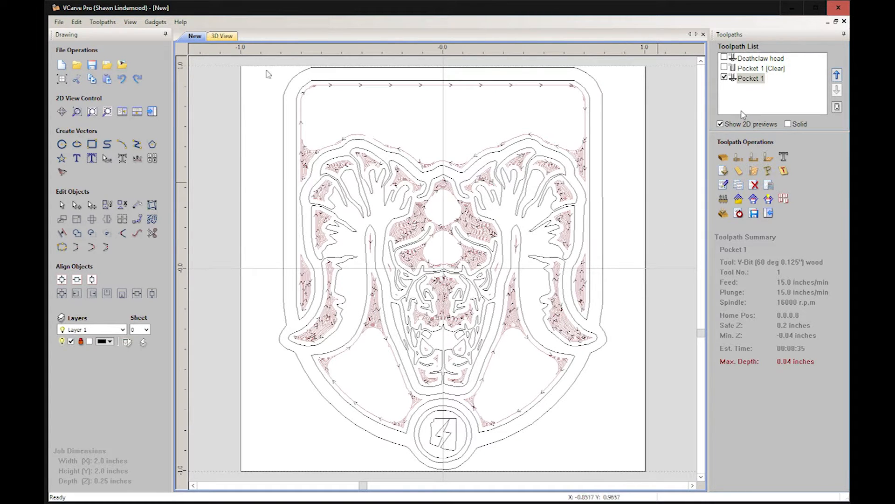
pyautogui.click(725, 77)
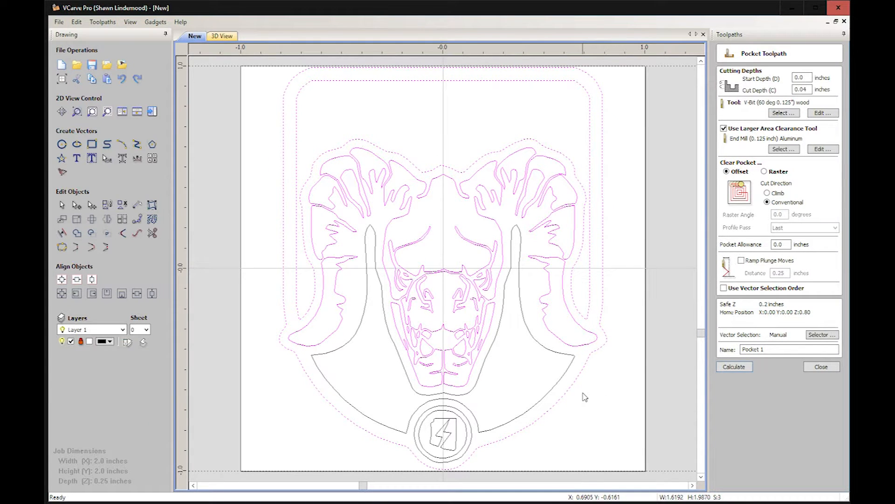
# Step: Discard the Pocket 1 toolpaths and select the skull details, both inner borders, the outer badge outline and the outermost emblem circle
pyautogui.click(565, 347)
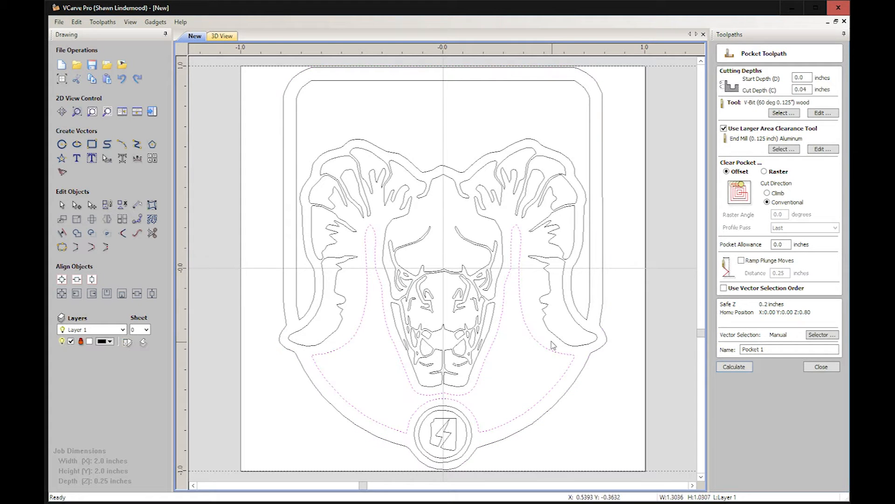
pyautogui.click(552, 344)
pyautogui.click(576, 312)
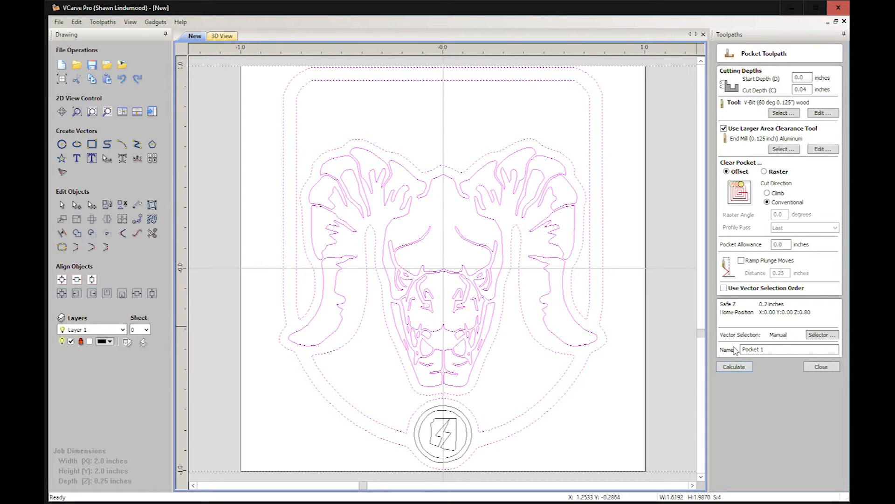
pyautogui.press('Escape')
pyautogui.click(621, 377)
pyautogui.moveTo(607, 403); pyautogui.dragTo(488, 446)
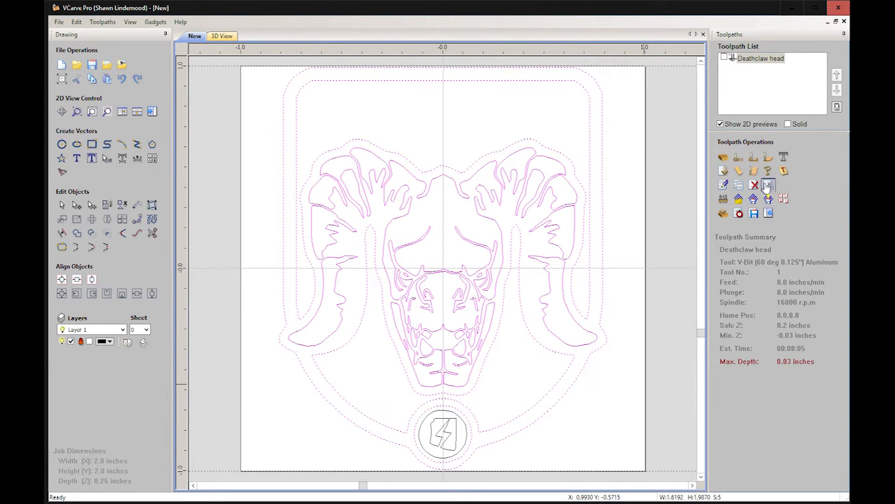
# Step: Calculate a pocket toolpath "Pocket 2" for the selected vectors, 0.04 inch deep, with V-Bit (60 deg 0.125") wood and larger area clearance on
pyautogui.click(756, 160)
pyautogui.click(738, 157)
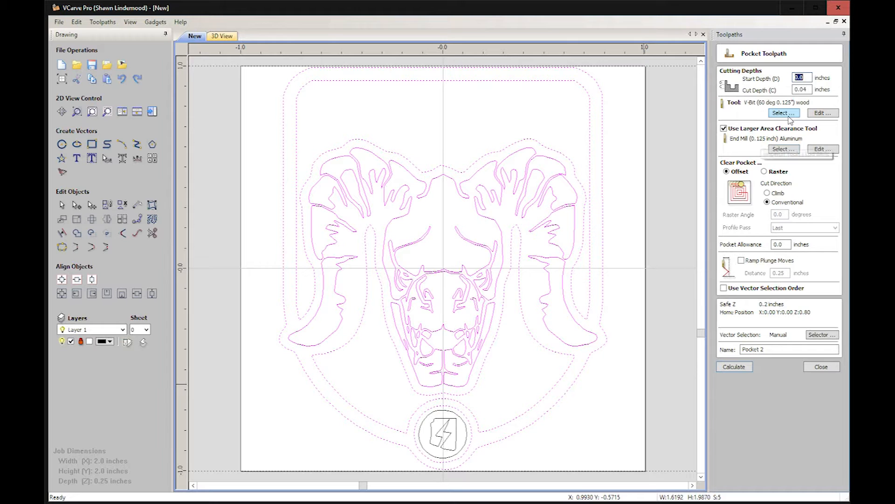
pyautogui.click(735, 367)
pyautogui.press('Return')
pyautogui.click(746, 368)
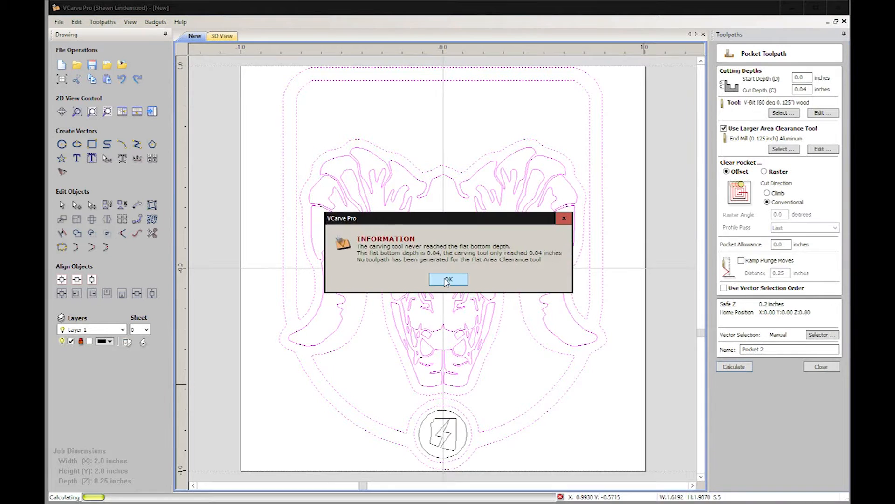
pyautogui.click(447, 280)
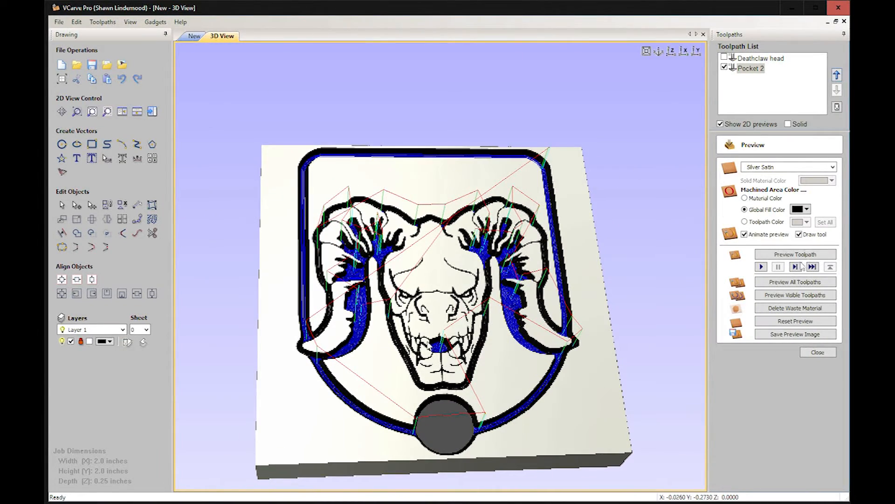
# Step: Preview the visible toolpaths on the block and try to delete the waste material
pyautogui.click(738, 297)
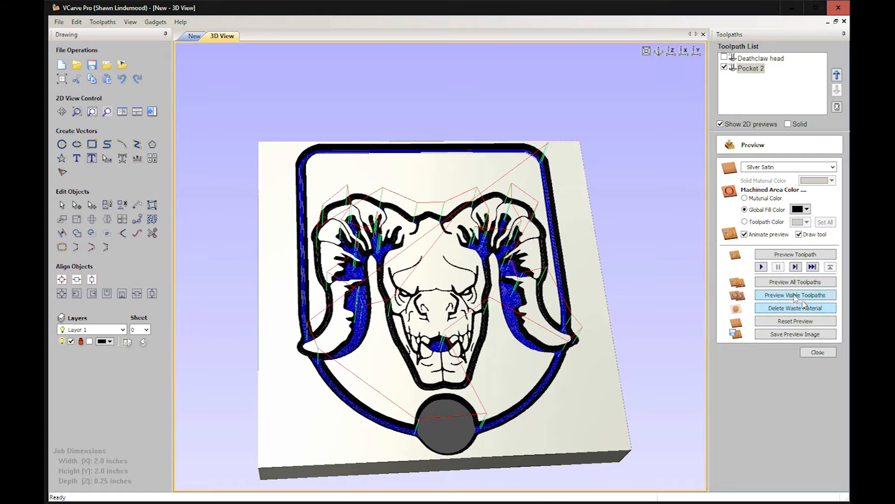
pyautogui.click(829, 357)
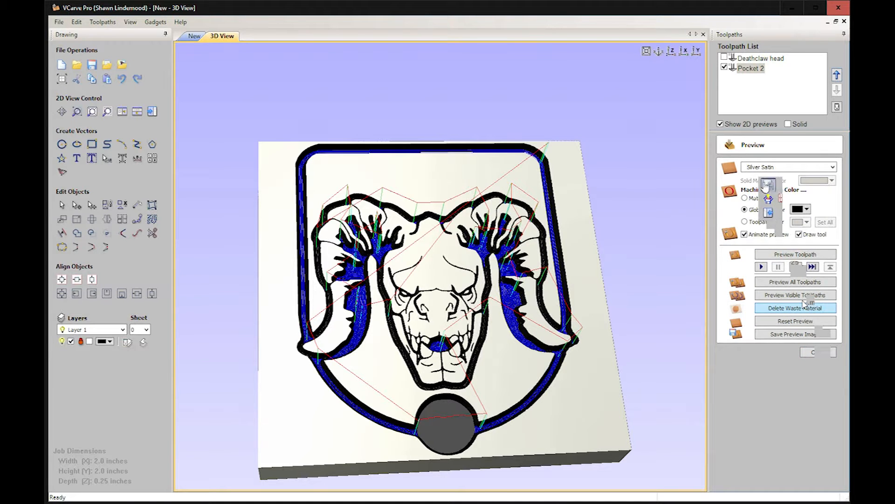
pyautogui.click(752, 159)
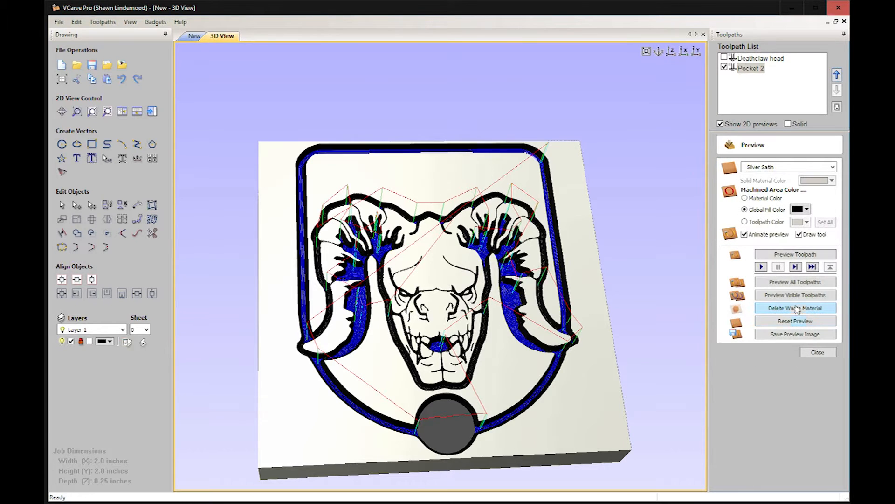
pyautogui.click(798, 309)
# Step: Reopen the Deathclaw head toolpath and recalculate it at 0.03 inch with the inner borders and outermost emblem circle included
pyautogui.click(724, 58)
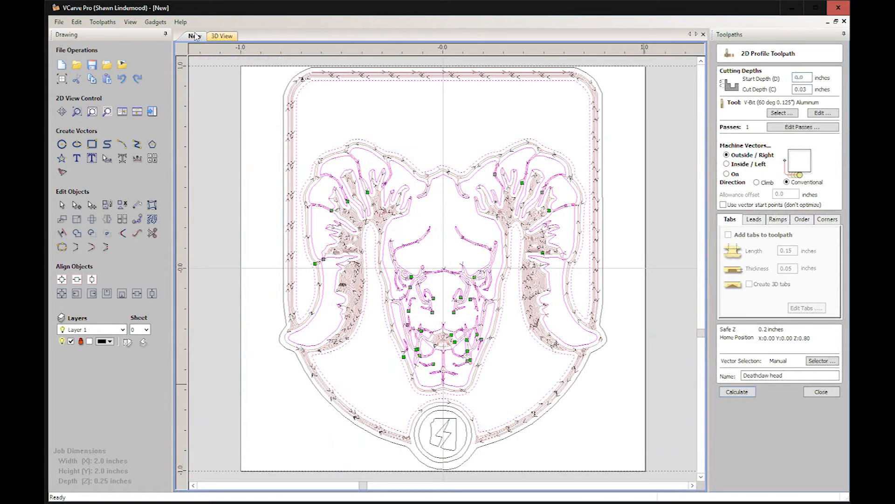
pyautogui.click(195, 36)
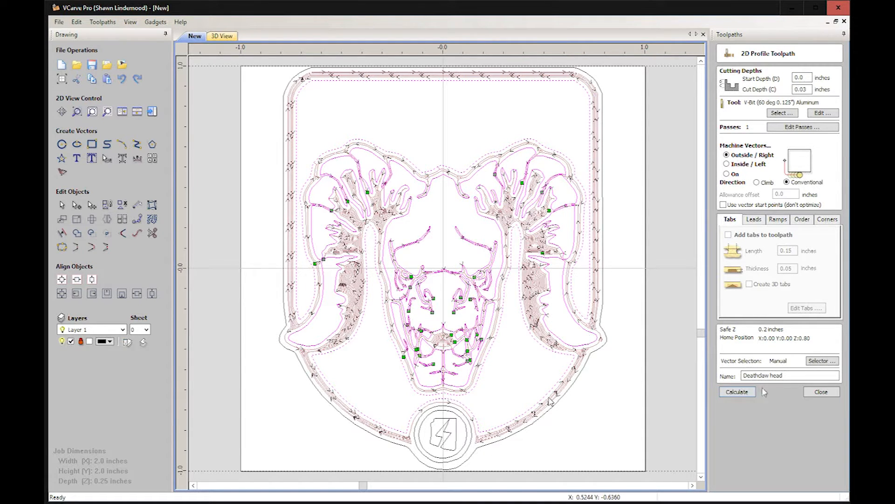
pyautogui.click(748, 393)
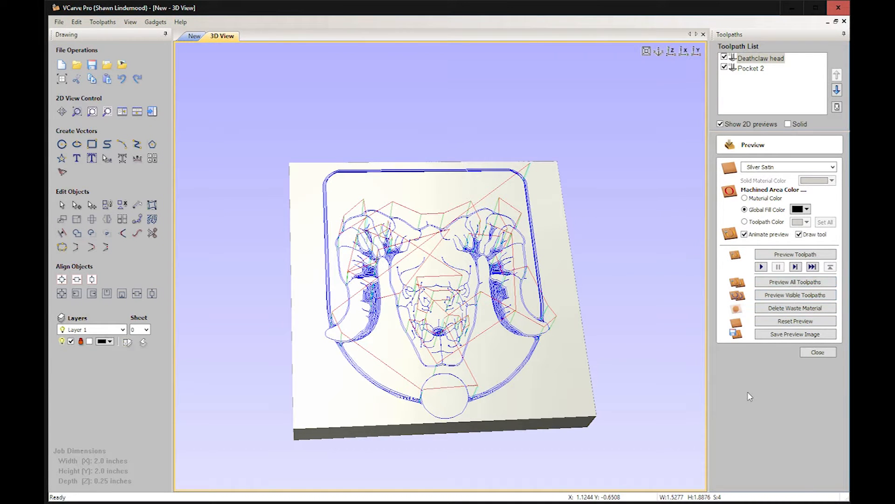
# Step: Simulate all toolpaths and inspect the carved badge from an angle
pyautogui.click(795, 281)
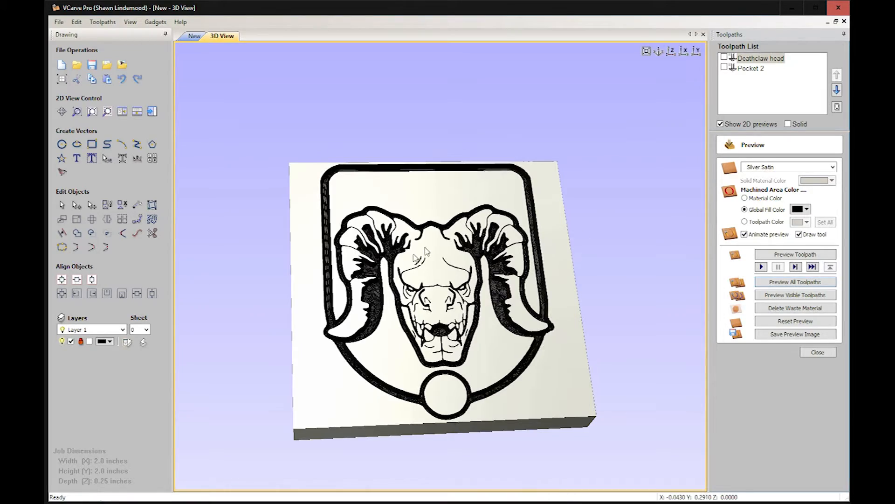
pyautogui.scroll(2, 601, 219)
pyautogui.moveTo(602, 219); pyautogui.dragTo(640, 422)
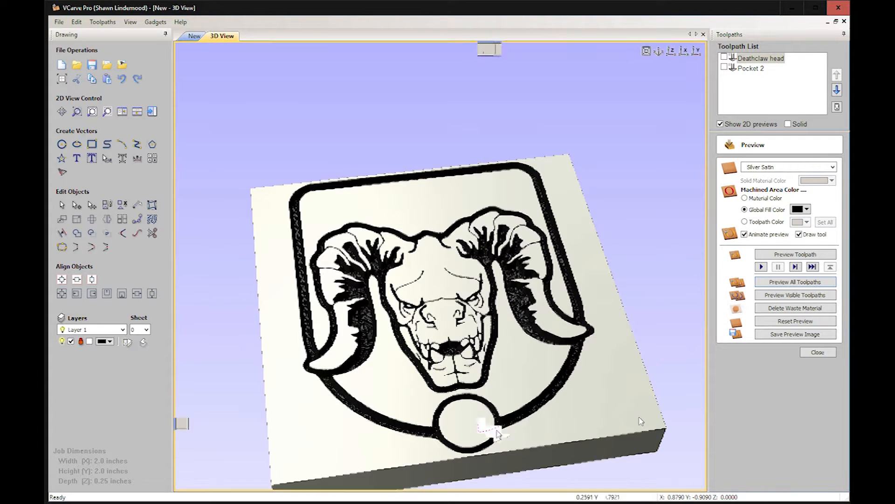
# Step: Create a 2D Profile toolpath outside the badge's outer outline with a 0.25 inch cut depth and name it "Cuttout"
pyautogui.press('F2')
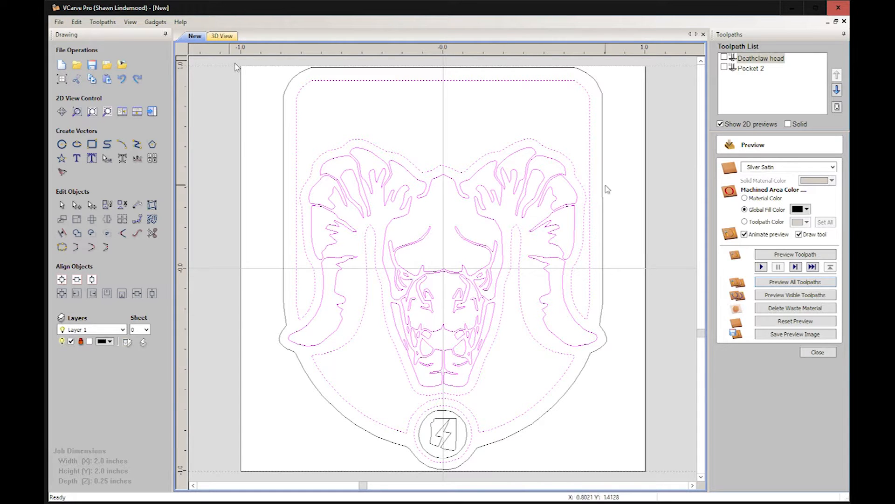
pyautogui.click(812, 353)
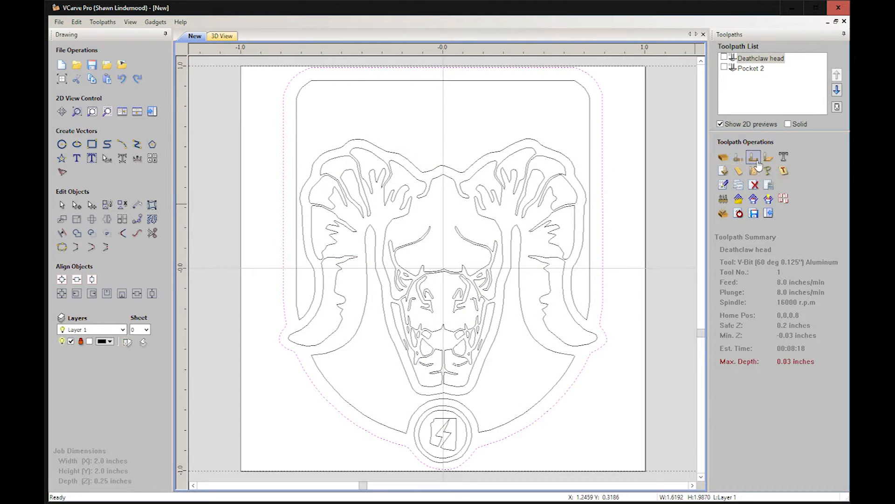
pyautogui.click(740, 159)
pyautogui.click(755, 159)
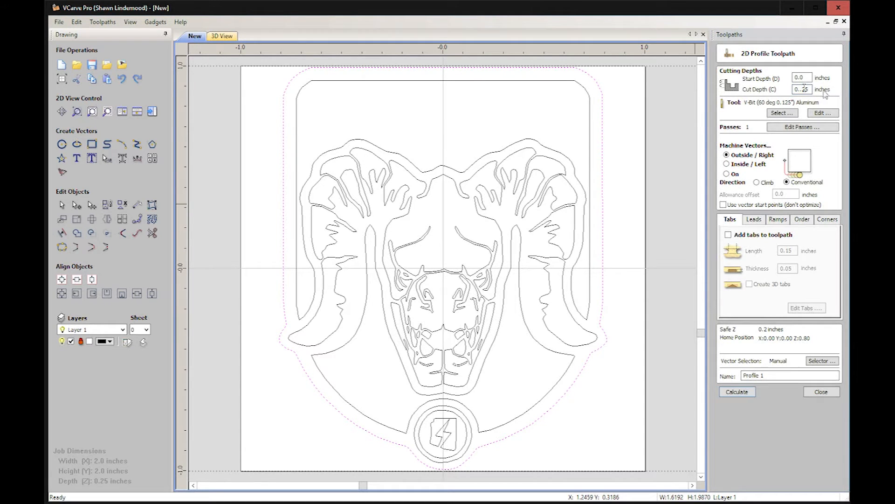
pyautogui.click(767, 376)
pyautogui.write('Cuttout')
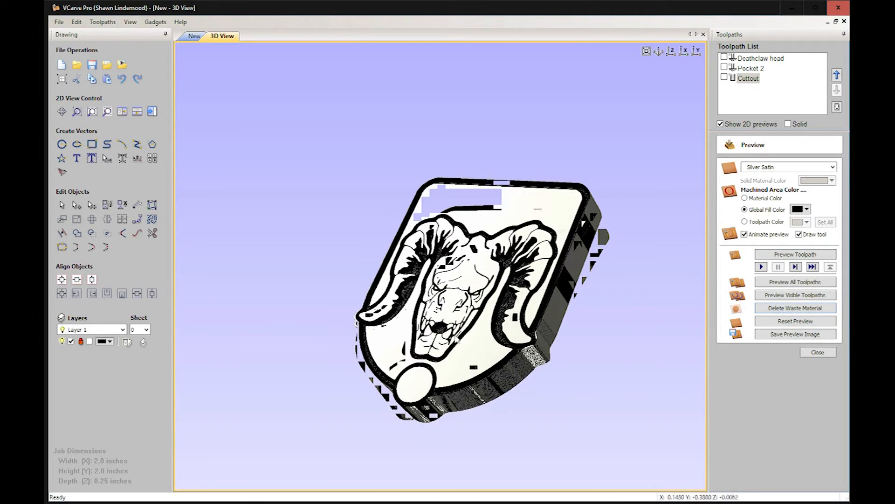
# Step: Place vertical guides in the 2D drawing at the left edge of the badge's outer outline and at the left horn's tip
pyautogui.click(193, 36)
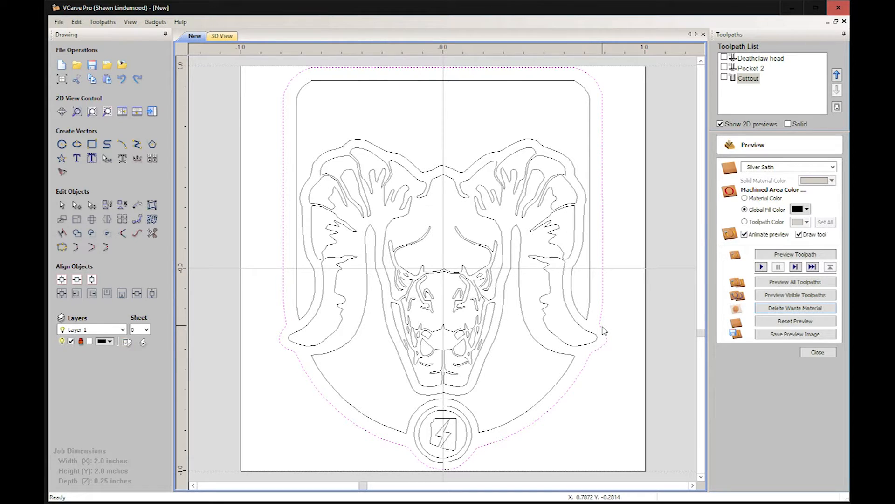
pyautogui.hotkey('ctrl', 'a')
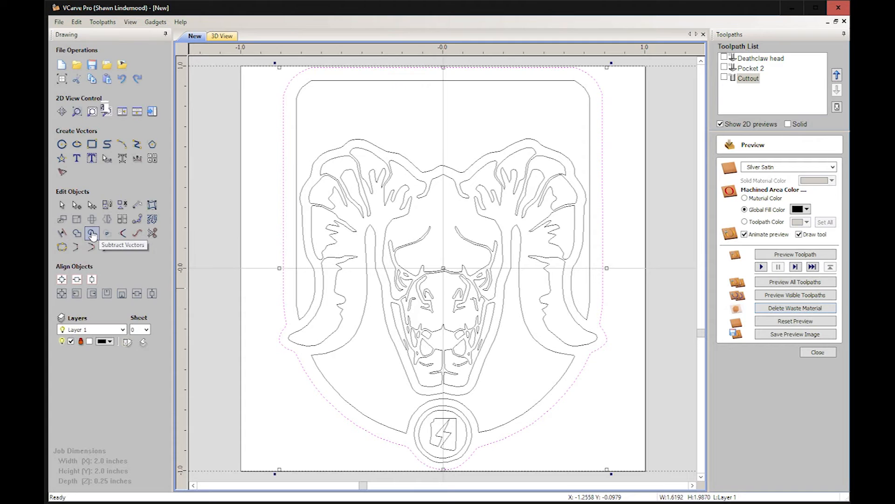
pyautogui.click(61, 232)
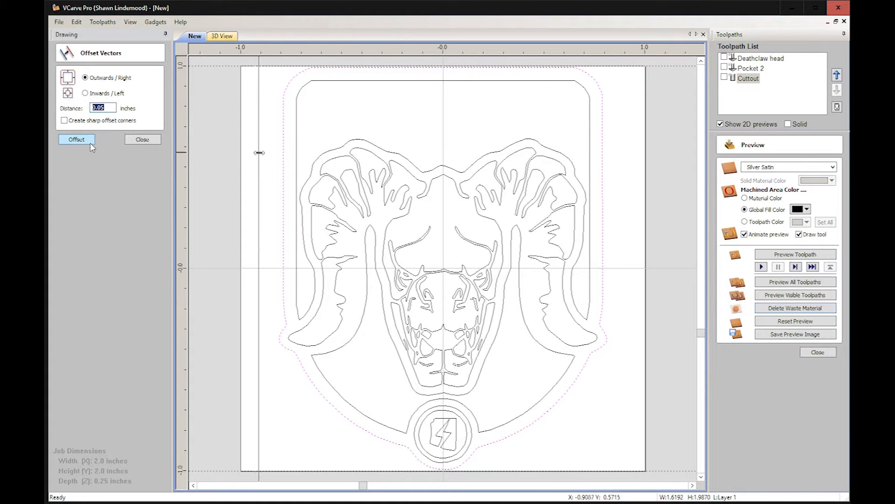
pyautogui.moveTo(185, 159); pyautogui.dragTo(282, 152)
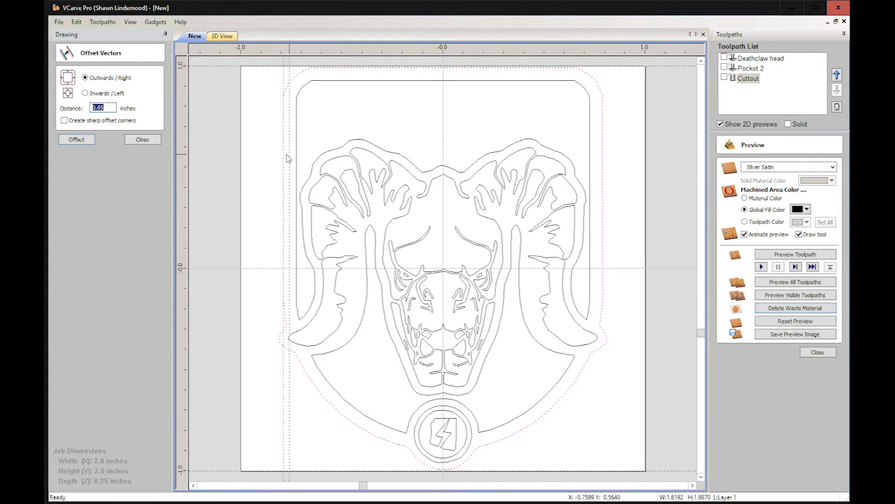
pyautogui.press('Return')
pyautogui.click(142, 139)
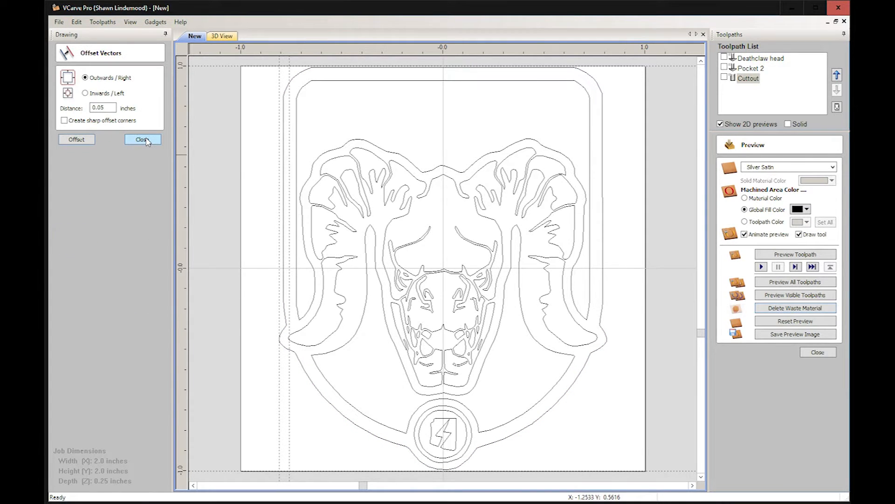
# Step: Measure the distance between the outer outline and the left horn's tip at the vertical guides
pyautogui.click(130, 229)
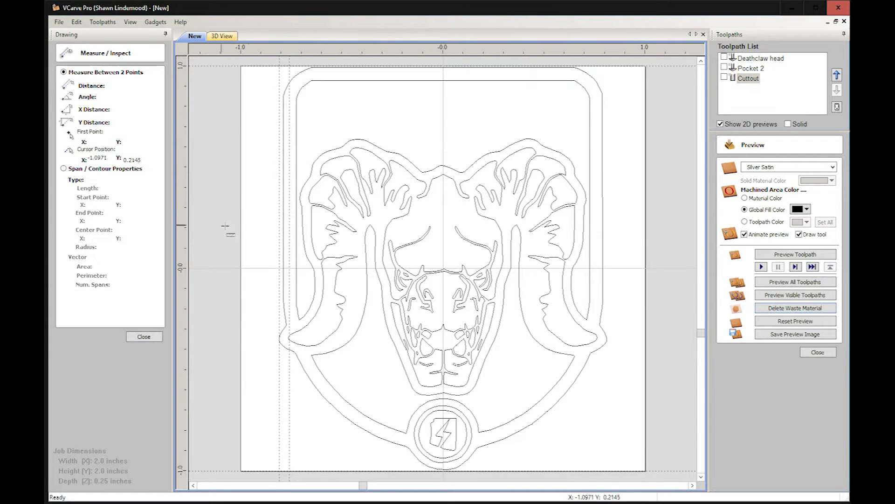
pyautogui.press('Escape')
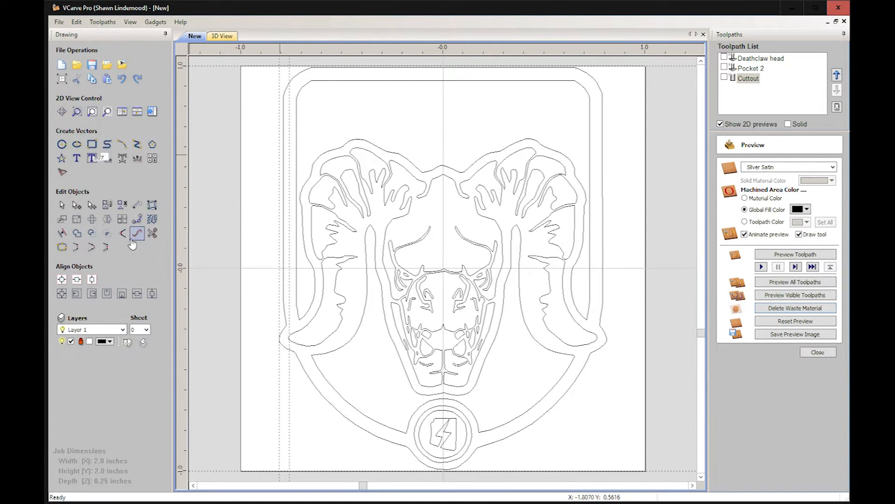
pyautogui.click(135, 235)
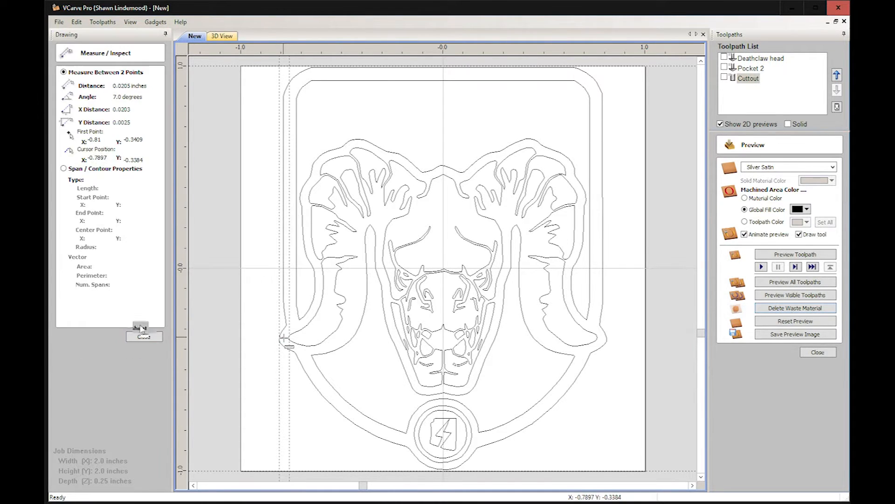
pyautogui.press('Escape')
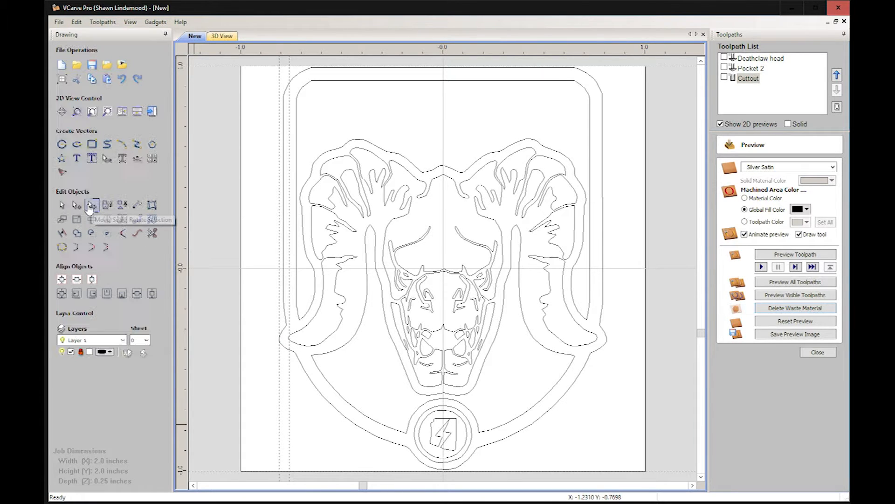
# Step: Try offsetting the badge's outer outline inwards by 0.05 inch
pyautogui.click(62, 232)
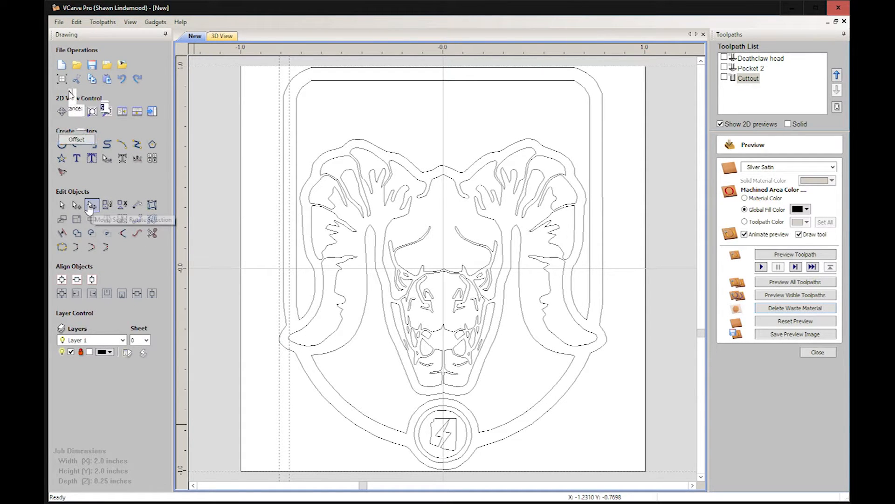
pyautogui.click(80, 140)
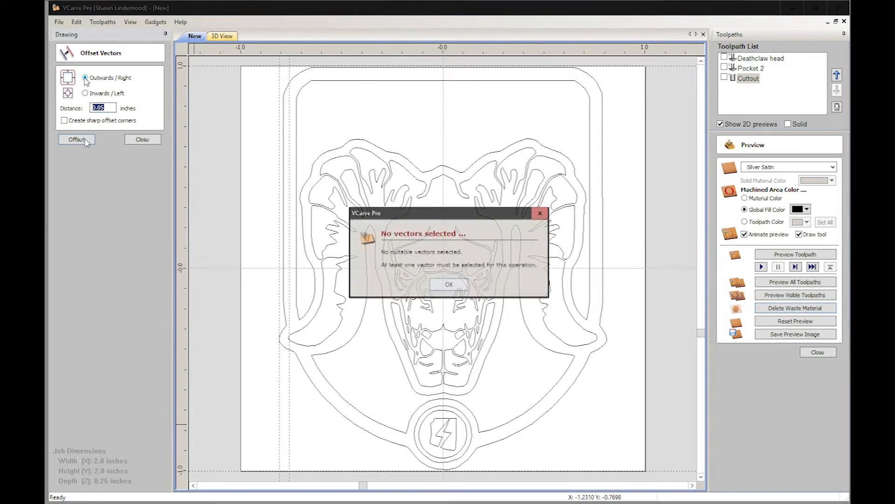
pyautogui.click(447, 284)
pyautogui.click(85, 93)
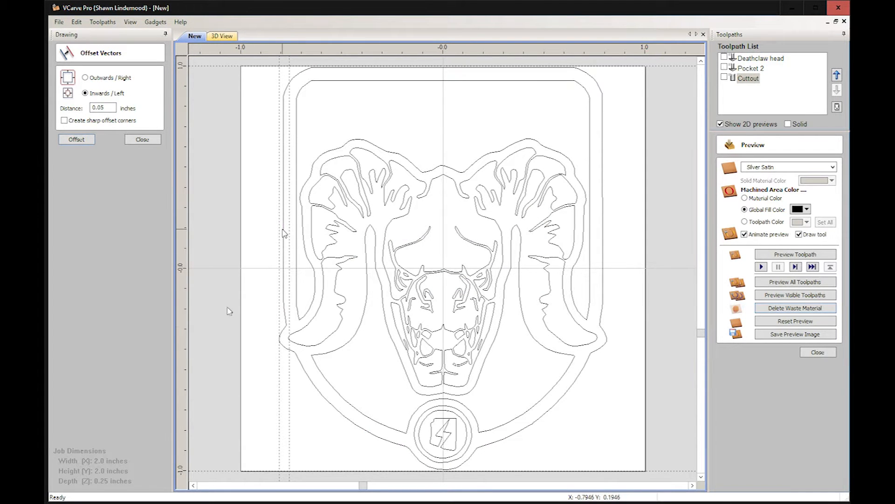
pyautogui.click(283, 229)
pyautogui.scroll(9, 283, 348)
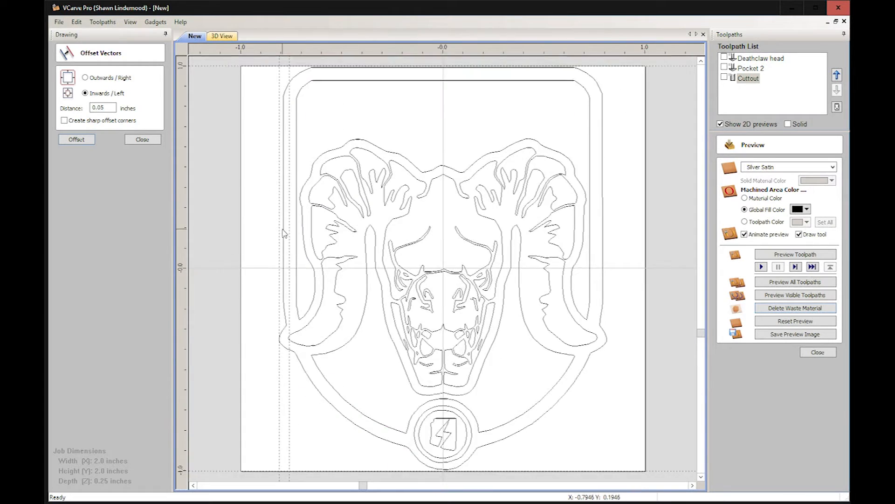
pyautogui.click(283, 230)
pyautogui.scroll(7, 283, 348)
pyautogui.scroll(-5, 356, 280)
pyautogui.scroll(3, 358, 280)
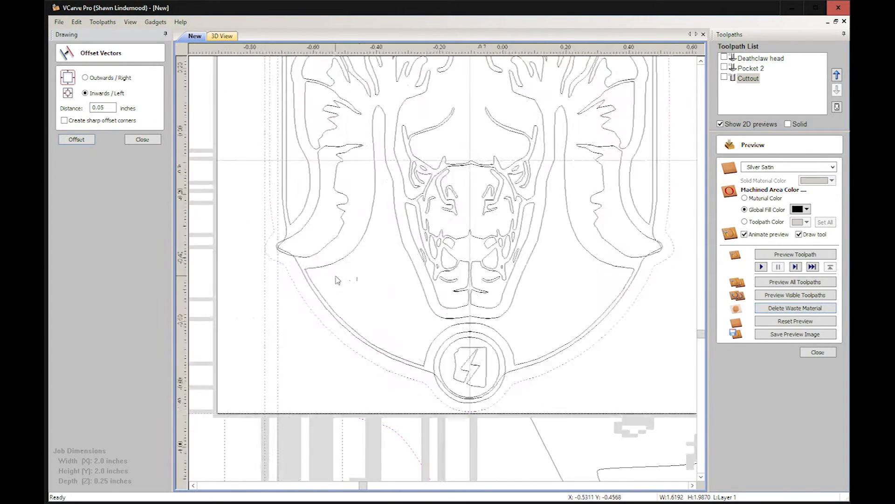
pyautogui.scroll(2, 320, 269)
pyautogui.scroll(-6, 320, 261)
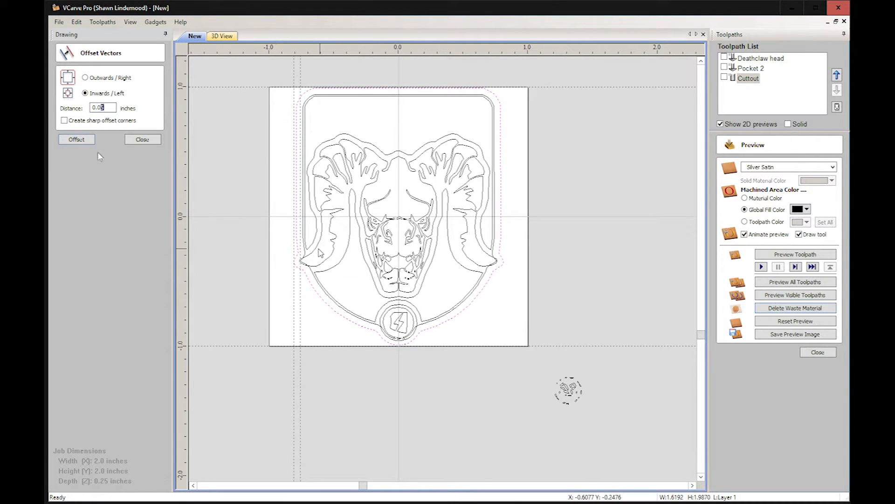
# Step: Offset the badge's outer outline inwards by 0.04 inch and check the new line against both horn tips
pyautogui.scroll(5, 286, 273)
pyautogui.scroll(-5, 285, 273)
pyautogui.scroll(7, 379, 207)
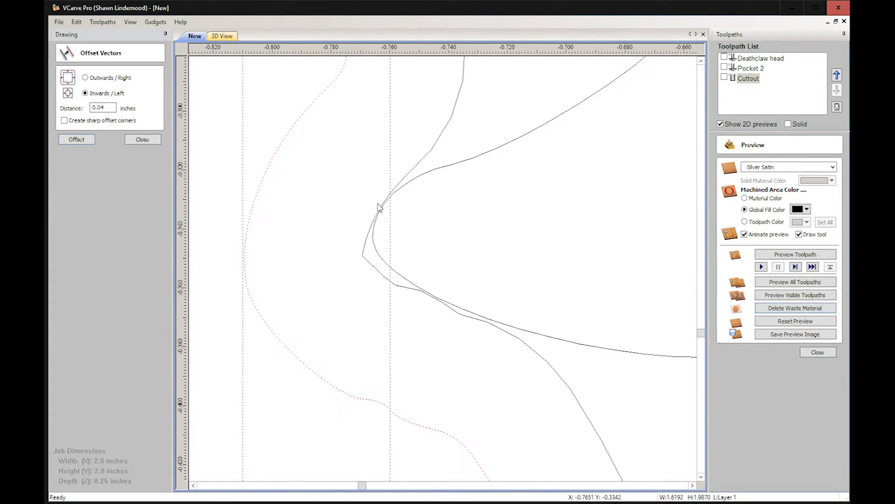
pyautogui.scroll(-10, 379, 208)
pyautogui.scroll(4, 423, 195)
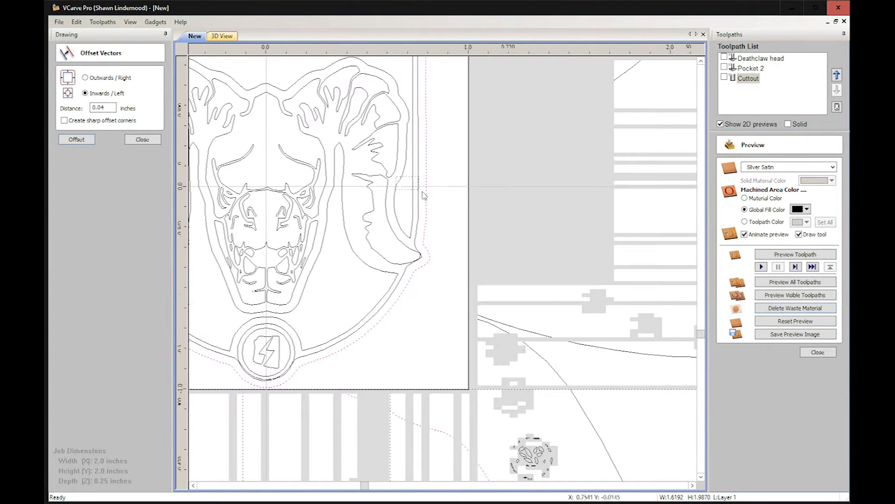
pyautogui.scroll(3, 423, 195)
pyautogui.scroll(-6, 512, 217)
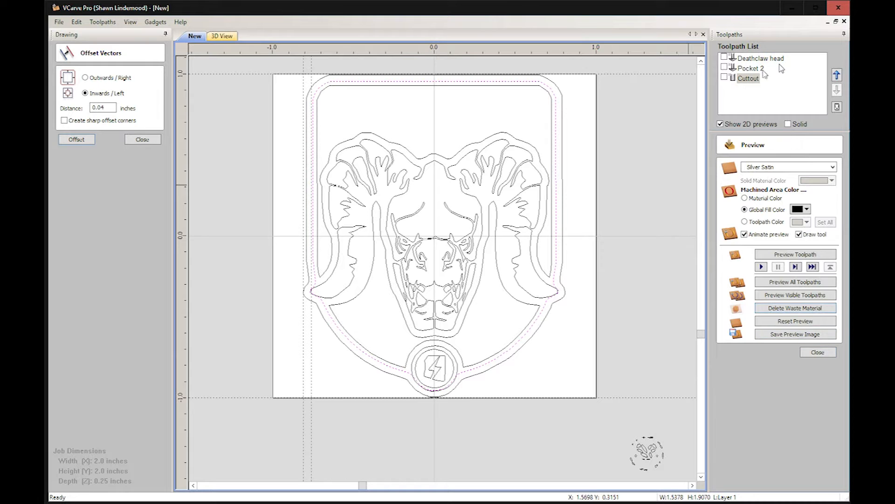
# Step: Duplicate the Cuttout profile toolpath
pyautogui.doubleClick(747, 78)
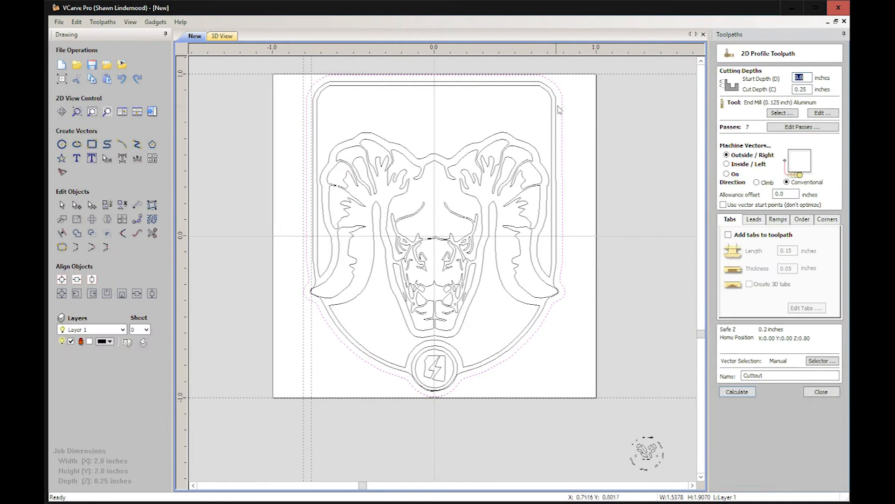
pyautogui.click(813, 393)
pyautogui.rightClick(747, 78)
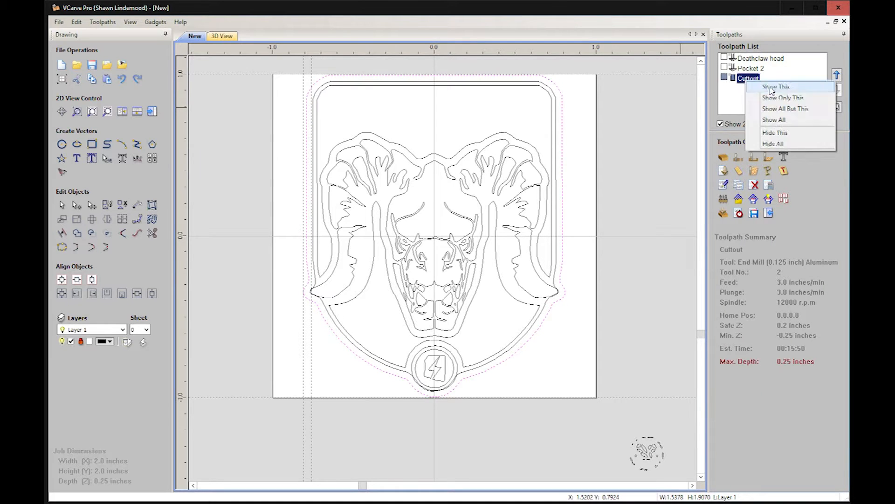
pyautogui.click(738, 185)
pyautogui.click(738, 186)
pyautogui.press('Delete')
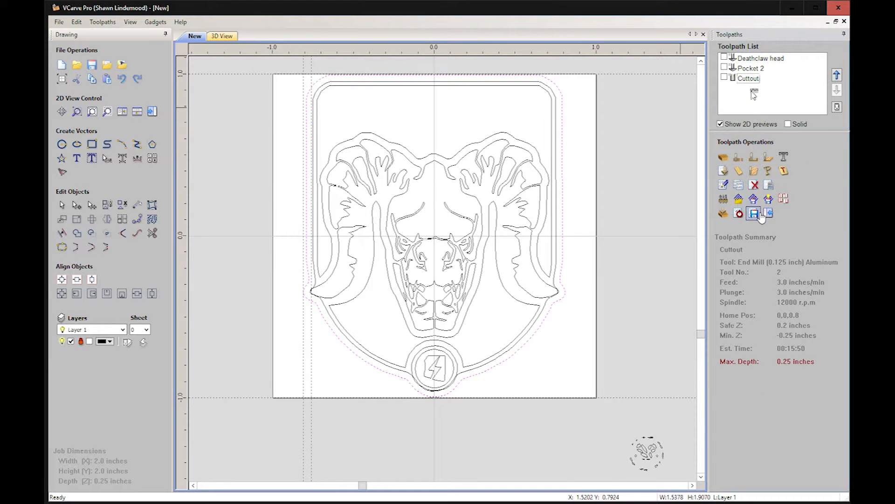
# Step: Set the duplicated toolpath to cut 0.04 inch deep outside the inset outline, name it "edge" and calculate it
pyautogui.doubleClick(754, 89)
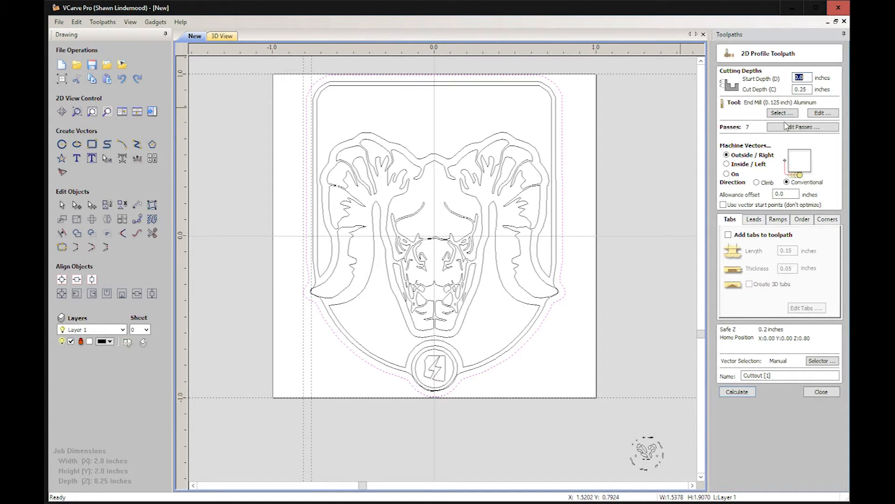
pyautogui.press('Tab')
pyautogui.write('0..04')
pyautogui.click(727, 155)
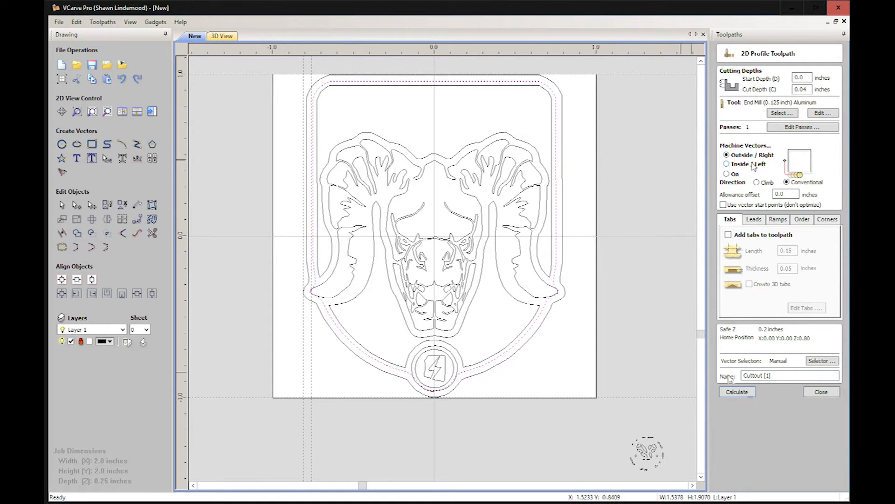
pyautogui.tripleClick(745, 376)
pyautogui.write('edge')
pyautogui.click(750, 394)
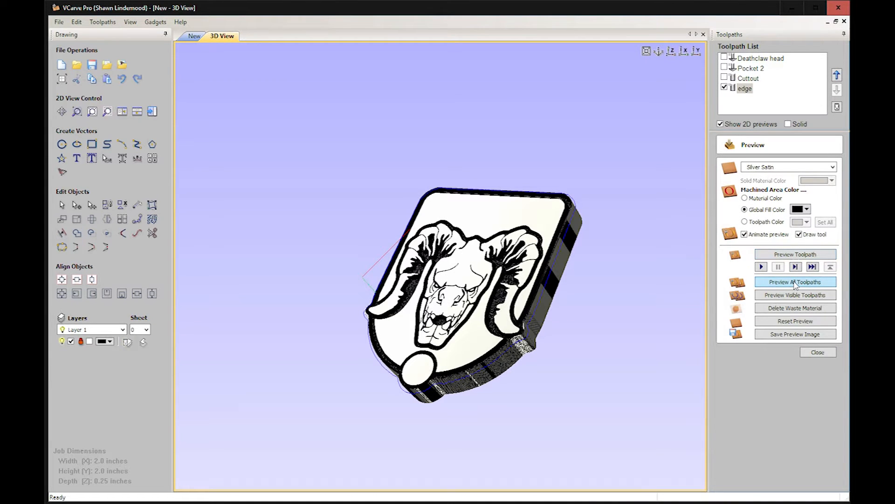
# Step: Simulate all toolpaths and inspect the stepped edge around the carved badge from several angles
pyautogui.click(795, 282)
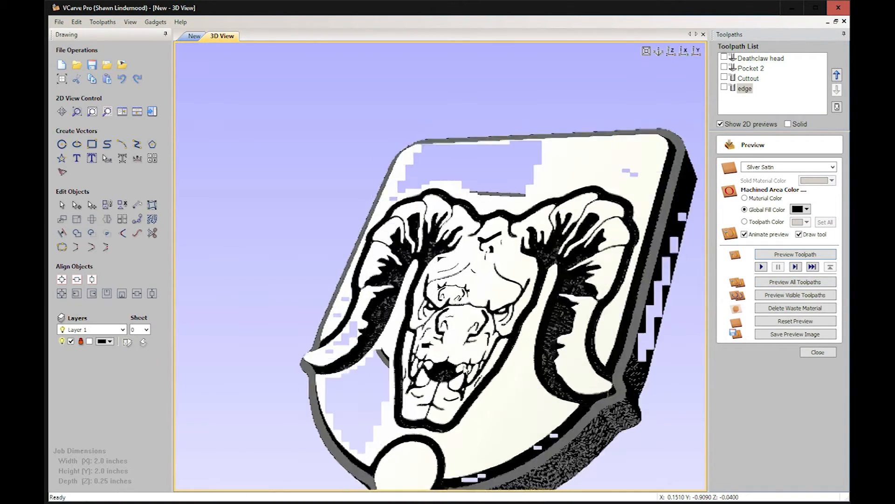
pyautogui.moveTo(434, 387); pyautogui.dragTo(510, 315)
pyautogui.scroll(3, 466, 298)
pyautogui.scroll(-3, 419, 289)
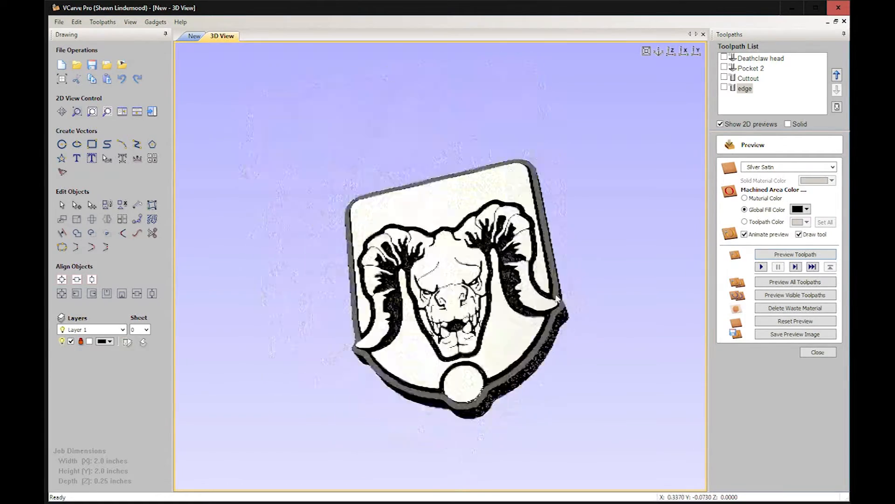
pyautogui.scroll(4, 375, 280)
pyautogui.moveTo(375, 280); pyautogui.dragTo(459, 290)
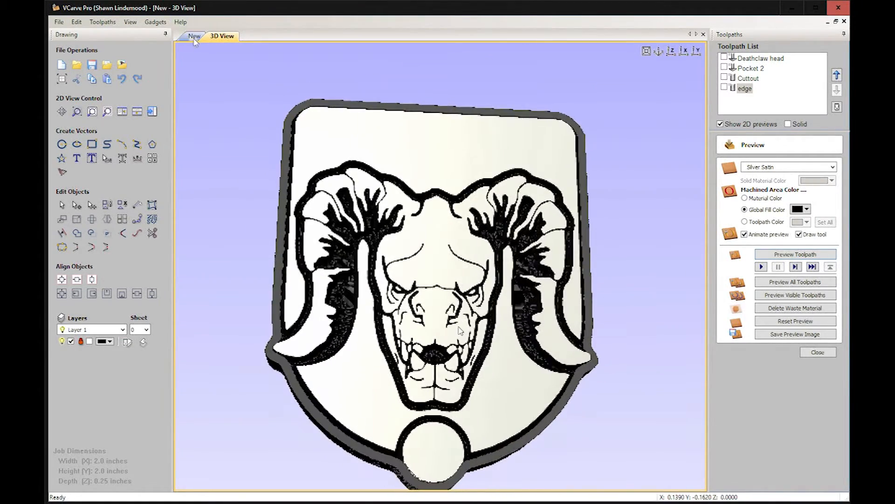
# Step: Weld the inset outline with the outer emblem circle at the bottom of the badge in the 2D drawing
pyautogui.press('F2')
pyautogui.press('F3')
pyautogui.press('F2')
pyautogui.scroll(5, 439, 457)
pyautogui.scroll(-5, 437, 460)
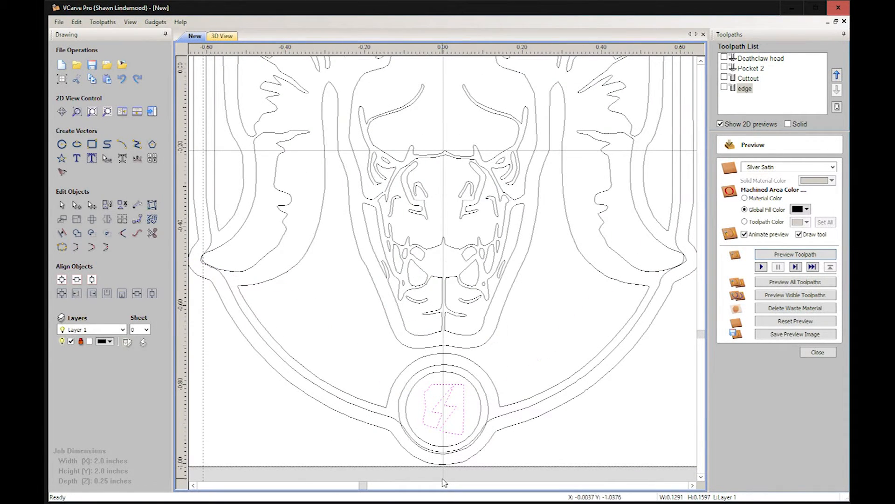
pyautogui.click(387, 406)
pyautogui.scroll(3, 387, 407)
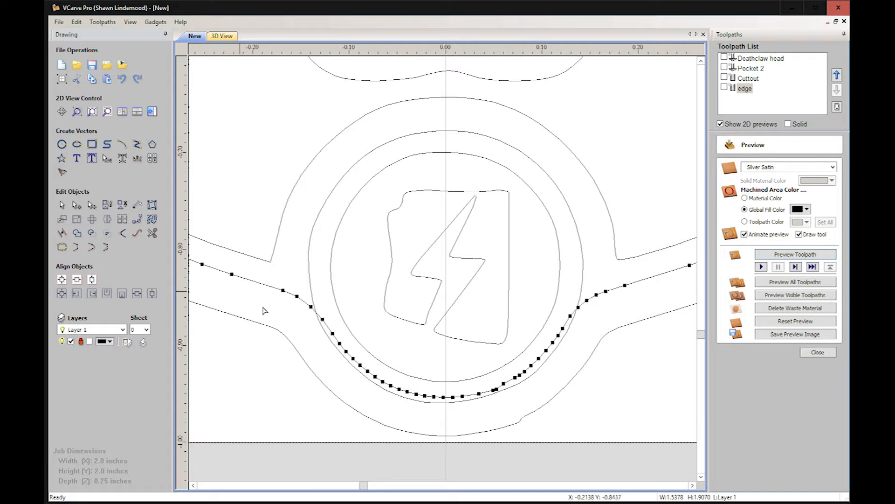
pyautogui.click(312, 311)
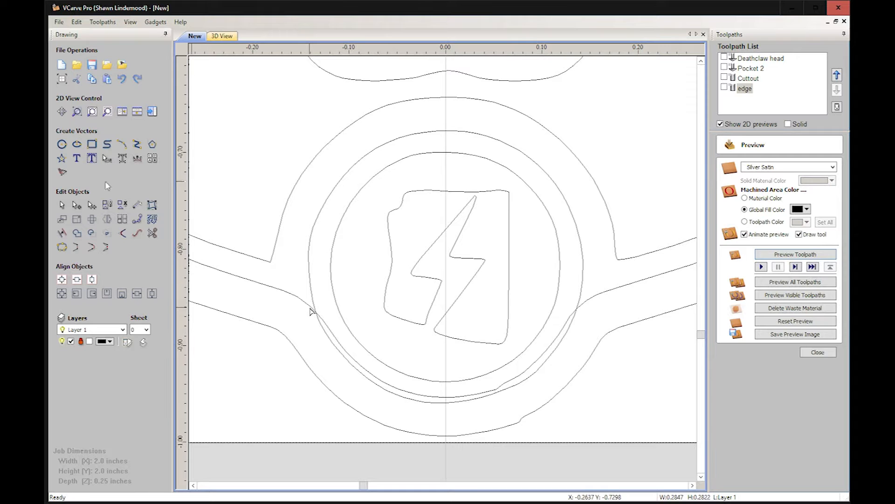
pyautogui.click(301, 302)
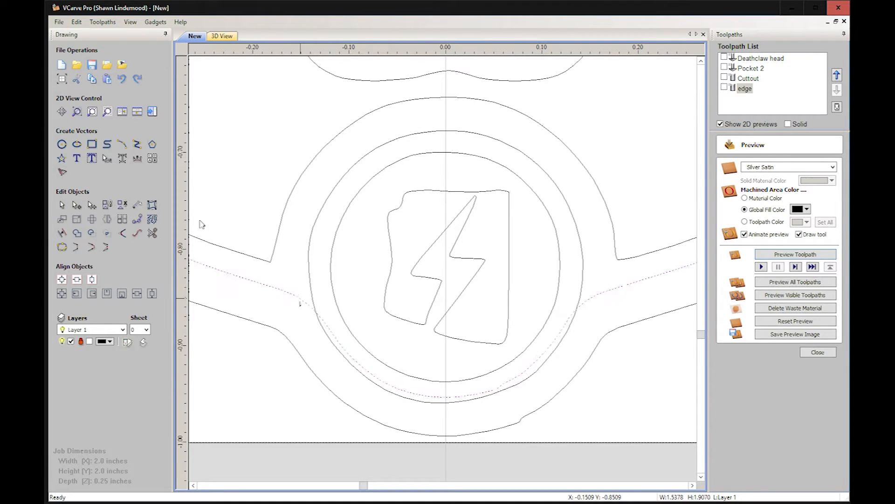
pyautogui.keyDown('shift'); pyautogui.click(311, 289); pyautogui.keyUp('shift')
pyautogui.scroll(-5, 280, 228)
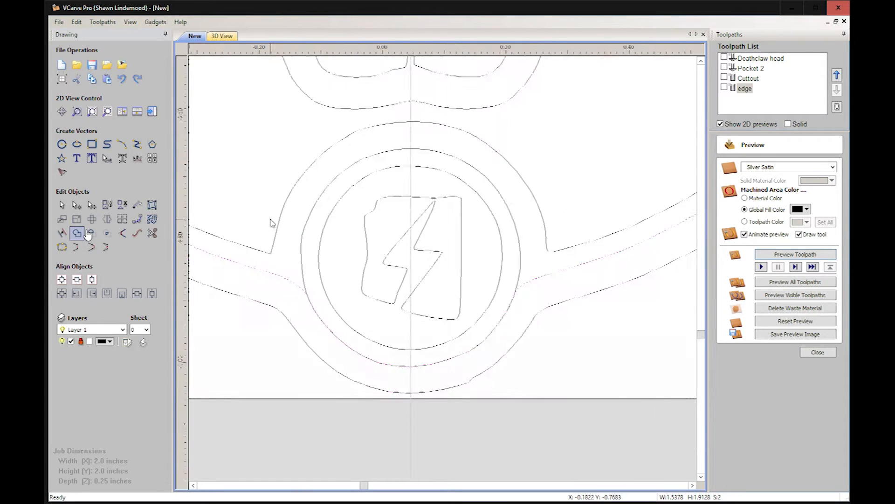
# Step: Edit the nodes of the welded inset outline and delete the protruding point at the right horn tip
pyautogui.scroll(6, 406, 176)
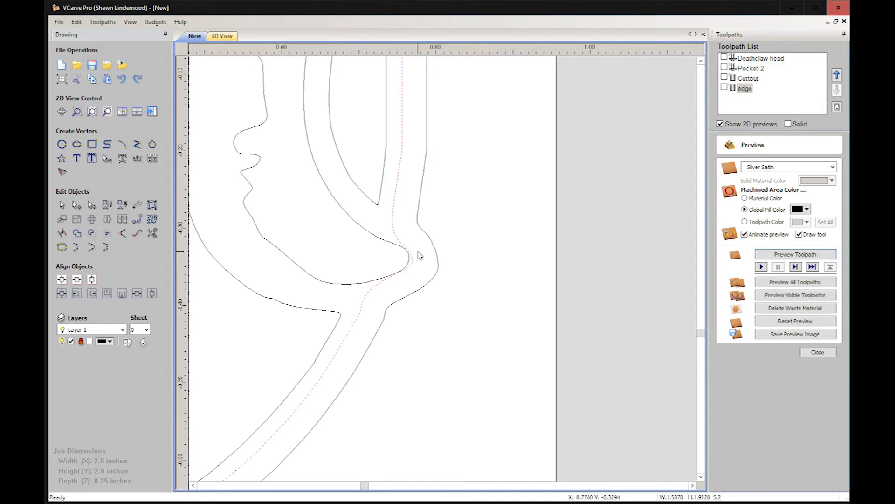
pyautogui.scroll(3, 406, 272)
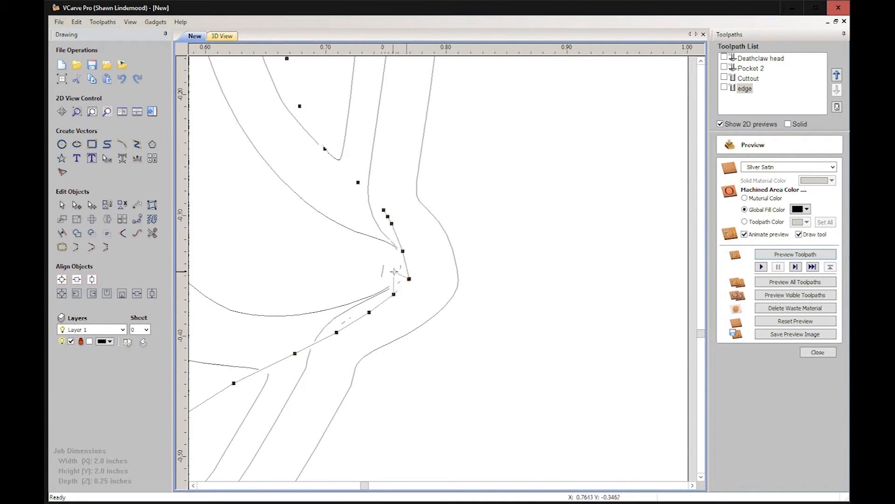
pyautogui.scroll(2, 407, 277)
pyautogui.rightClick(408, 278)
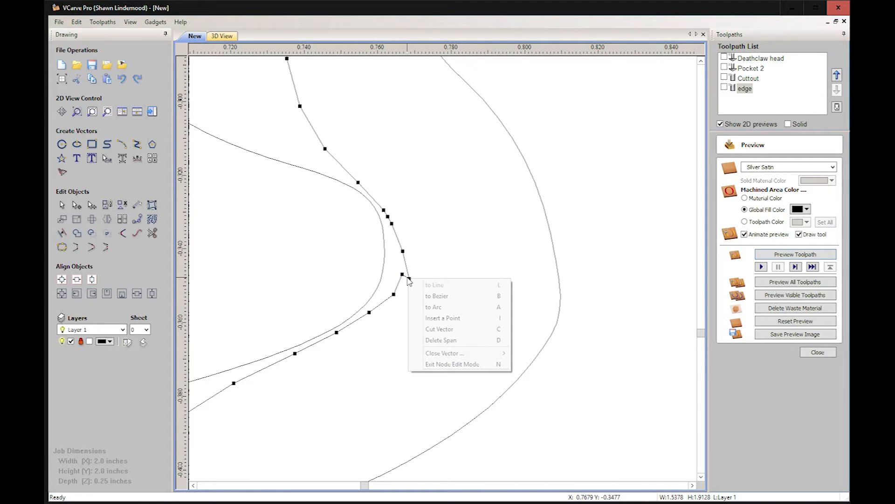
pyautogui.click(409, 279)
pyautogui.rightClick(409, 280)
pyautogui.click(423, 289)
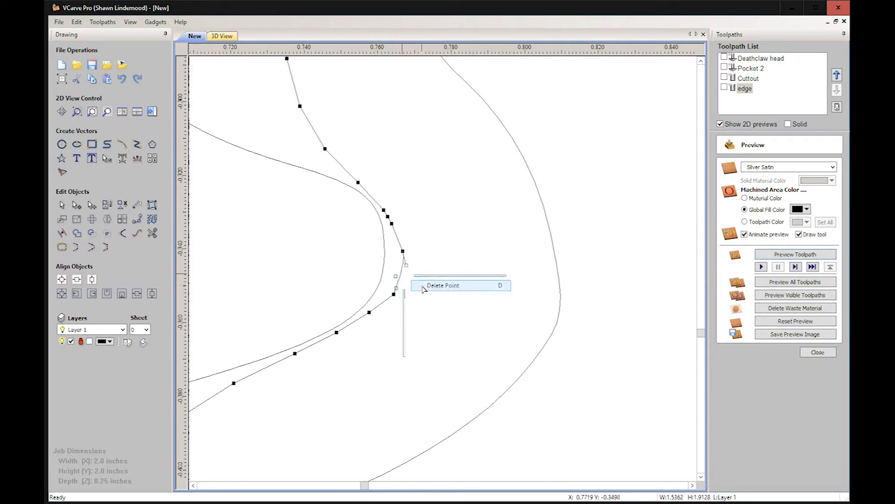
# Step: Delete the remaining excess nodes around the right horn tip to smooth the inset outline there
pyautogui.rightClick(405, 254)
pyautogui.press('d')
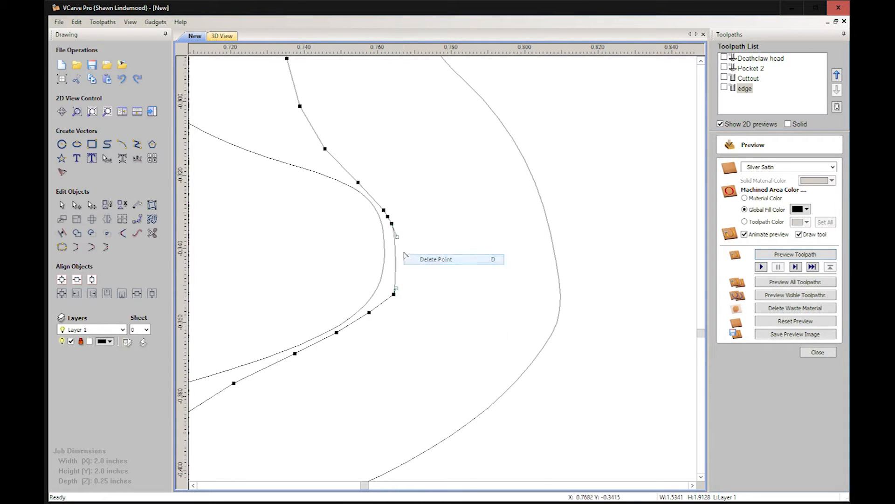
pyautogui.rightClick(403, 254)
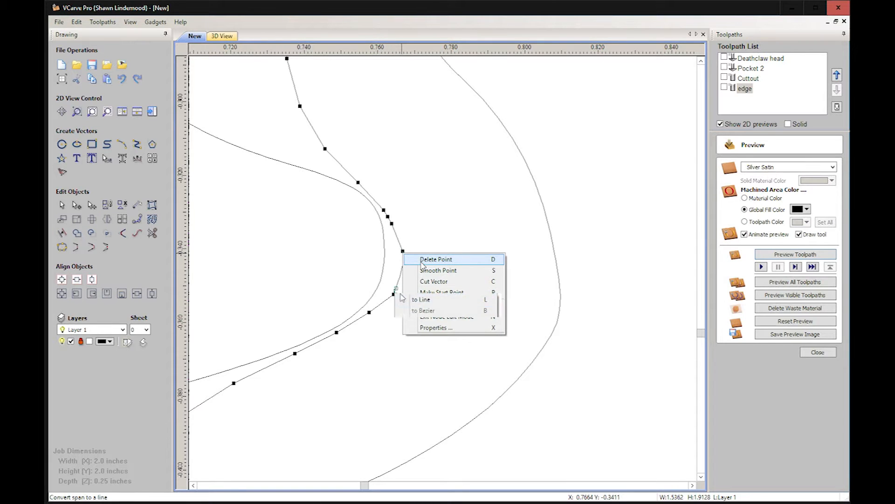
pyautogui.click(422, 260)
pyautogui.rightClick(394, 295)
pyautogui.press('d')
pyautogui.rightClick(394, 295)
# Step: Delete the clustered nodes where the inset outline juts out at the left horn tip
pyautogui.scroll(-5, 465, 227)
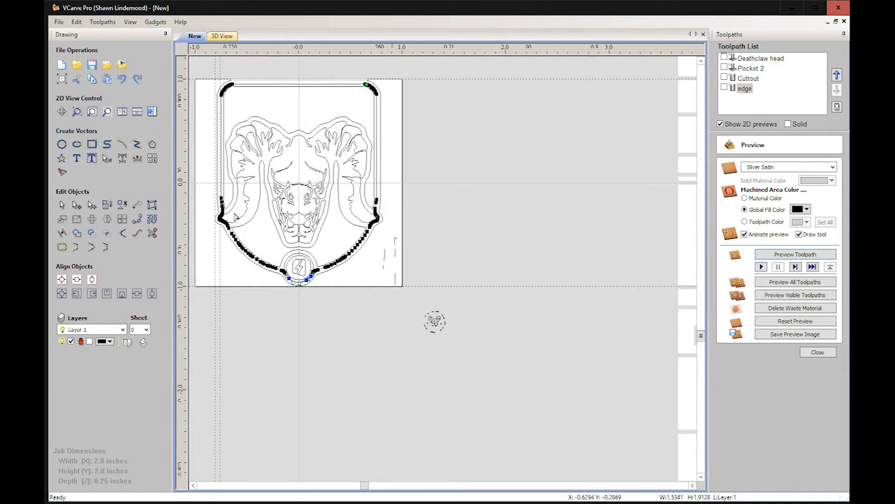
pyautogui.scroll(4, 261, 225)
pyautogui.scroll(2, 251, 223)
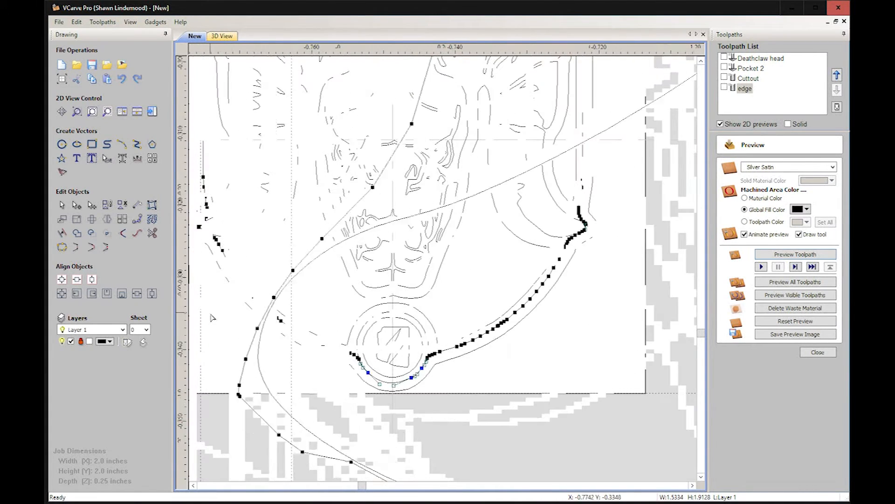
pyautogui.scroll(5, 236, 217)
pyautogui.rightClick(246, 415)
pyautogui.press('d')
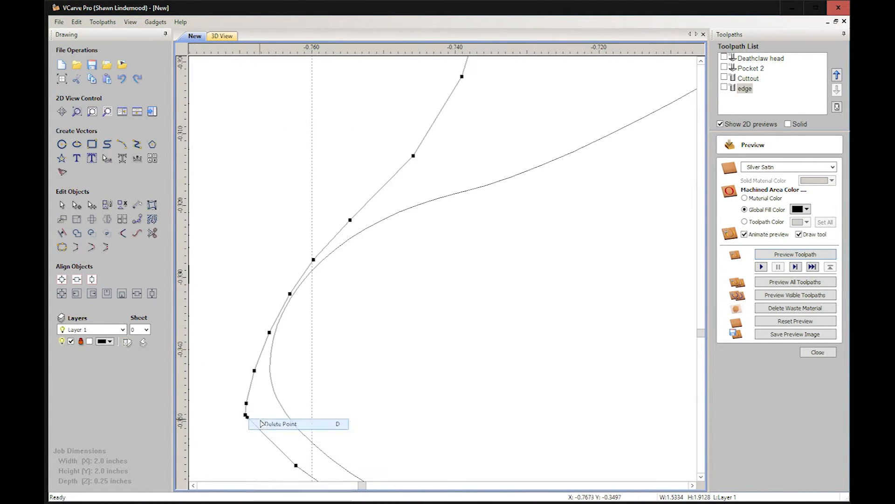
pyautogui.rightClick(246, 415)
pyautogui.press('s')
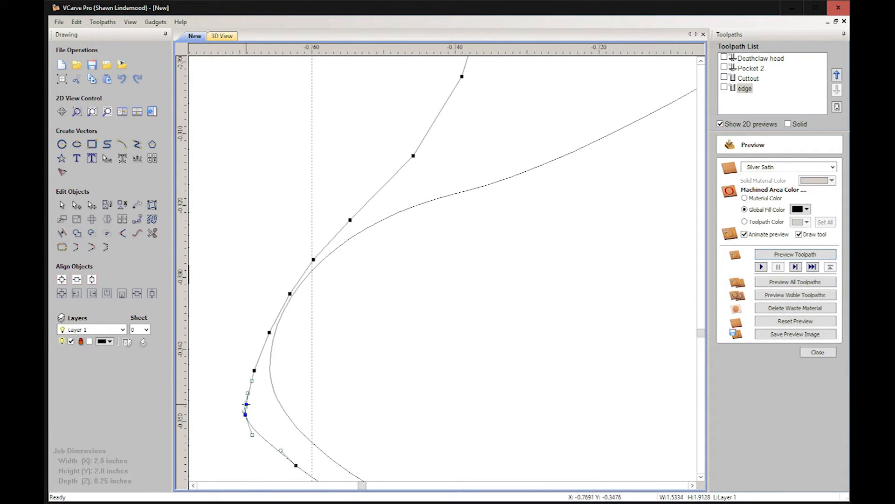
pyautogui.rightClick(246, 414)
pyautogui.press('Escape')
pyautogui.rightClick(246, 405)
pyautogui.press('j')
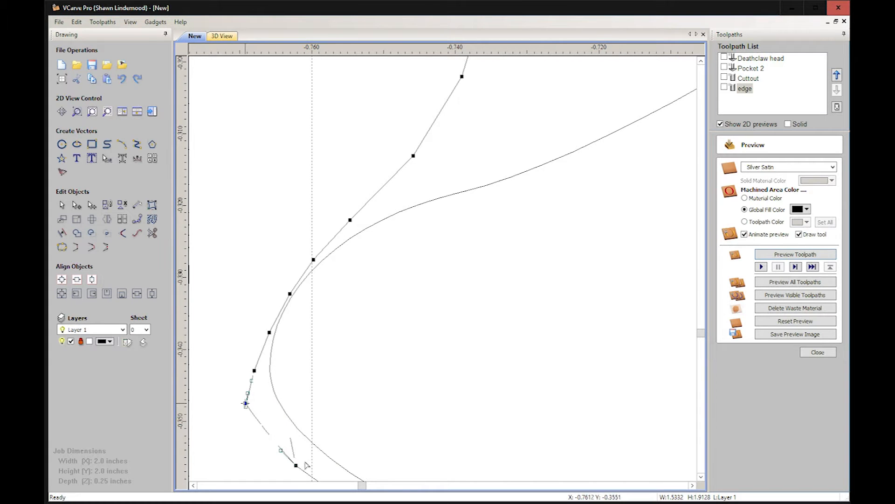
# Step: Reposition the inset outline's nodes to follow the left horn tip's curve, and leave node editing
pyautogui.scroll(-2, 306, 465)
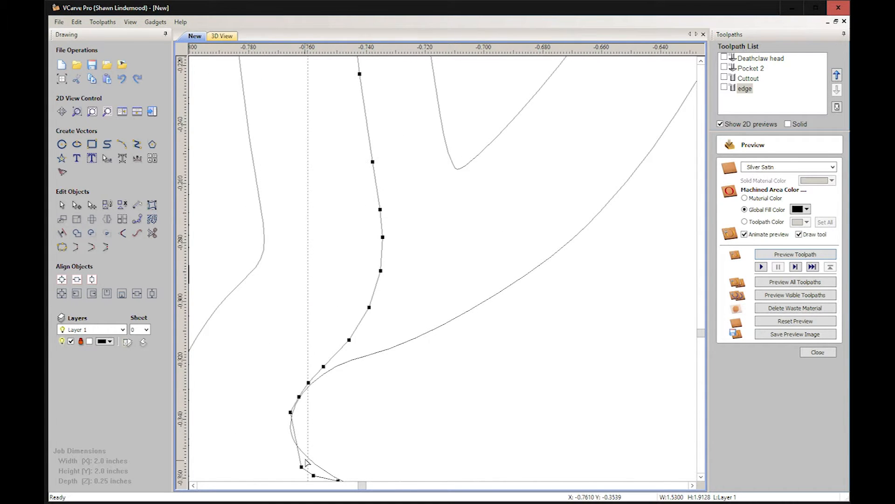
pyautogui.scroll(2, 306, 461)
pyautogui.moveTo(251, 341)
pyautogui.mouseDown()
pyautogui.moveTo(232, 302)
pyautogui.moveTo(265, 356)
pyautogui.moveTo(251, 341)
pyautogui.moveTo(267, 340)
pyautogui.mouseUp()
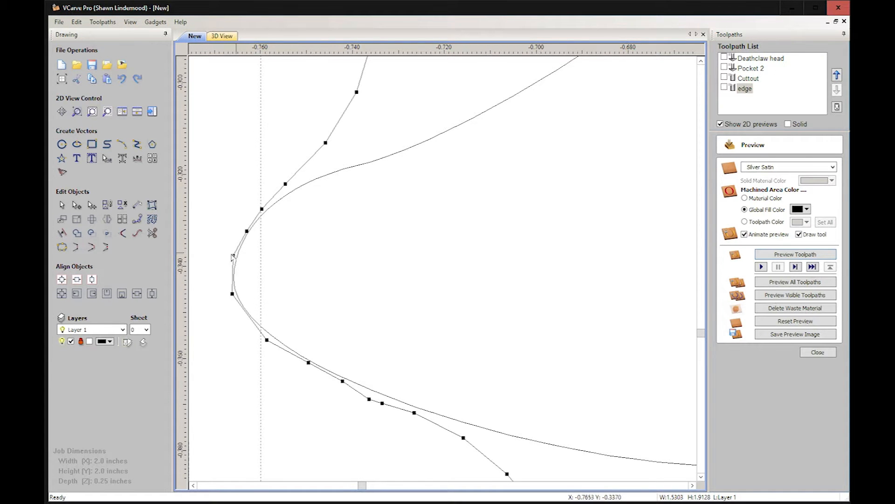
pyautogui.scroll(-6, 260, 239)
pyautogui.scroll(6, 260, 239)
pyautogui.scroll(-8, 308, 287)
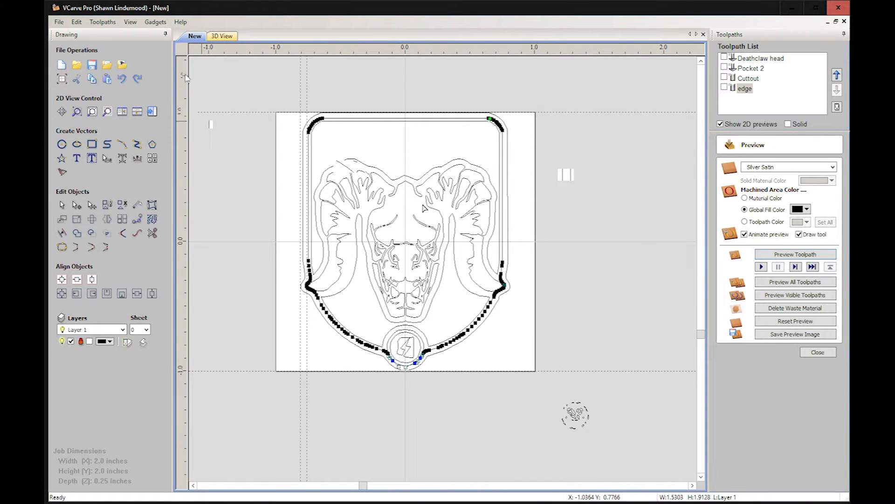
pyautogui.click(62, 206)
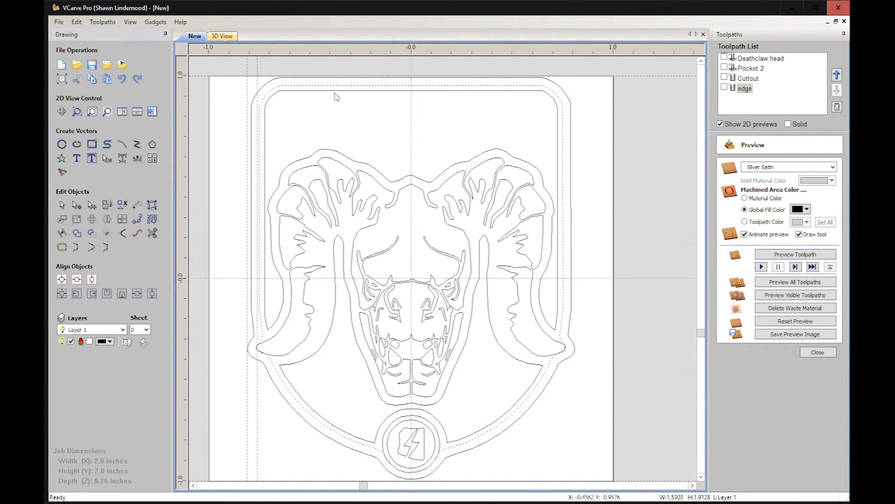
# Step: Recalculate the edge toolpath with the edited inset outline and preview all toolpaths
pyautogui.doubleClick(744, 89)
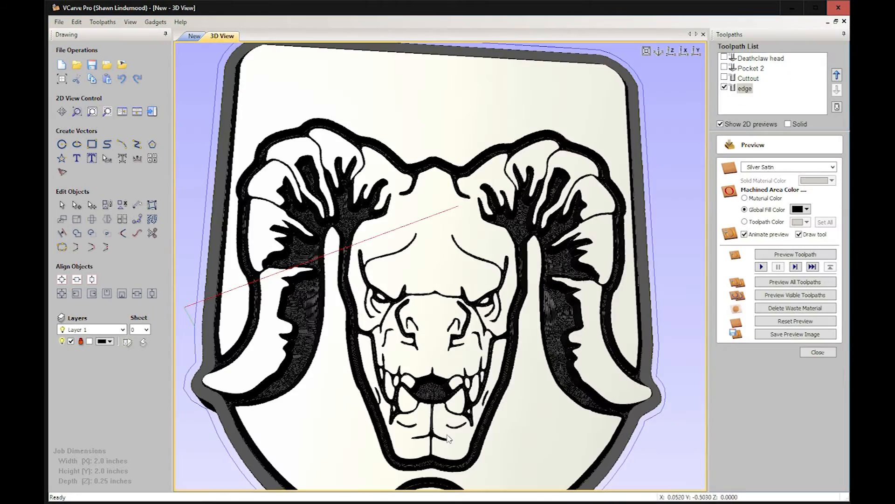
pyautogui.moveTo(445, 436)
pyautogui.mouseDown()
pyautogui.moveTo(448, 397)
pyautogui.moveTo(445, 436)
pyautogui.mouseUp()
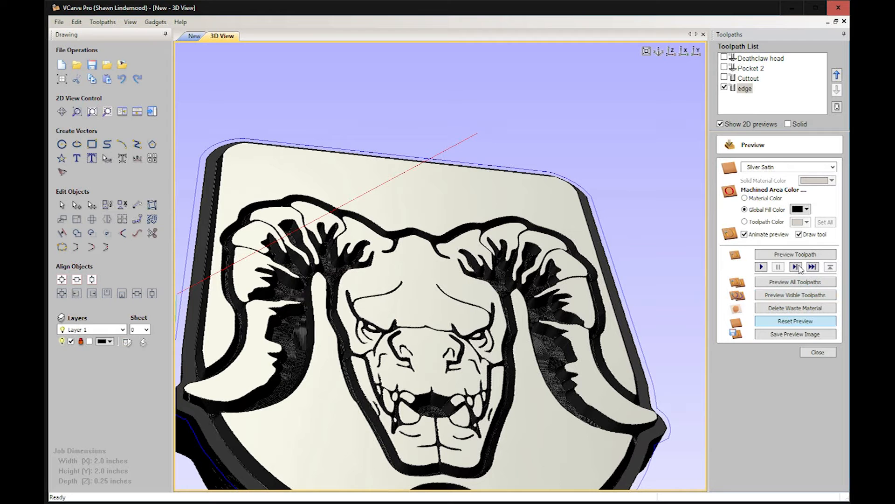
pyautogui.click(796, 281)
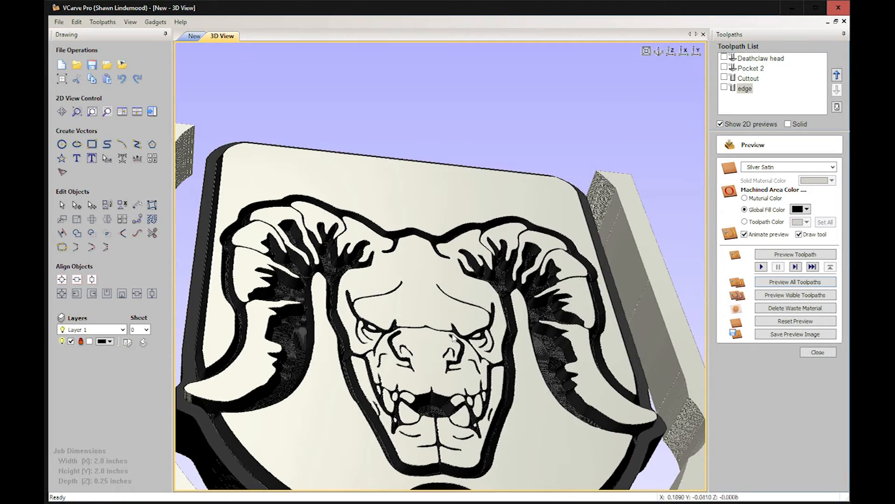
# Step: Inspect the simulated stepped edge from several angles and delete the waste material around the badge
pyautogui.moveTo(451, 343); pyautogui.dragTo(485, 308)
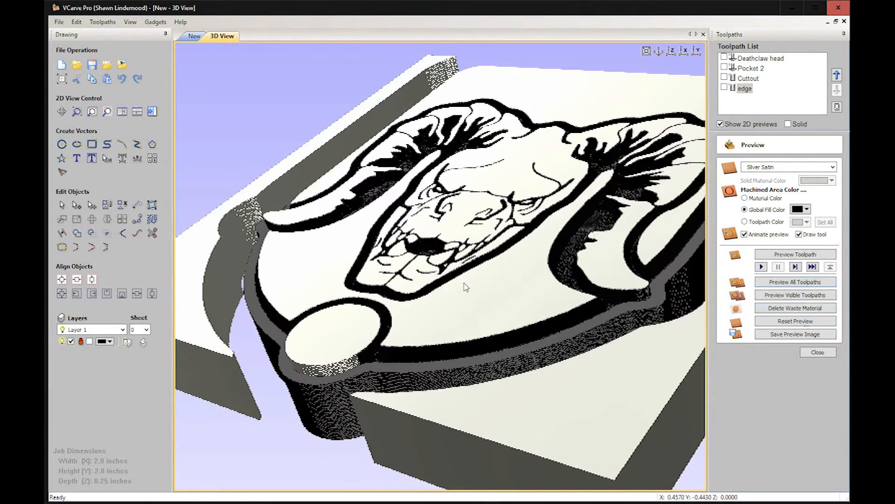
pyautogui.moveTo(466, 286); pyautogui.dragTo(459, 213)
pyautogui.scroll(-5, 322, 309)
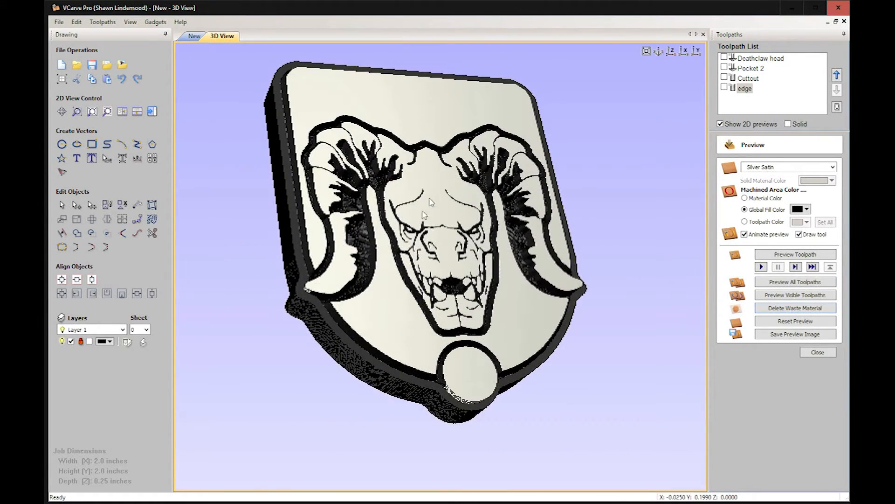
# Step: Calculate a 0.04 inch deep pocket toolpath named "AZ" for the emblem's inner circle and lightning shape, using the 60 deg 0.125" wood V-bit and 0.125 inch aluminum end mill
pyautogui.press('F2')
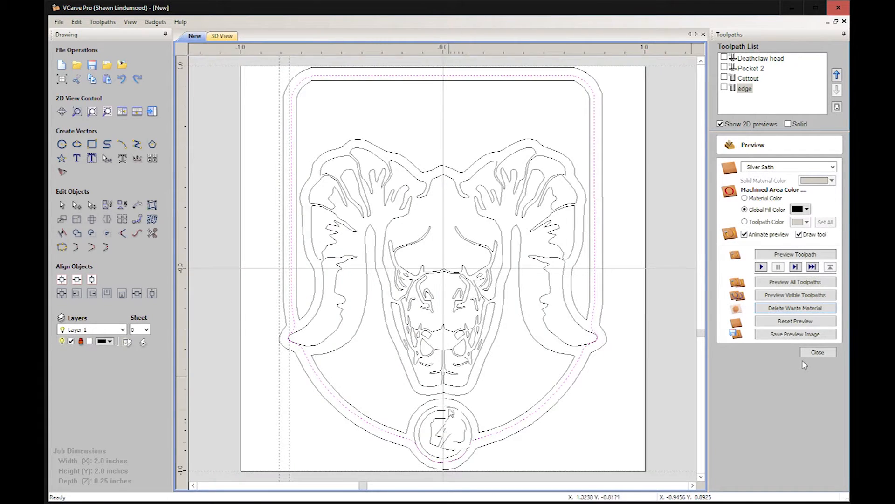
pyautogui.scroll(2, 452, 423)
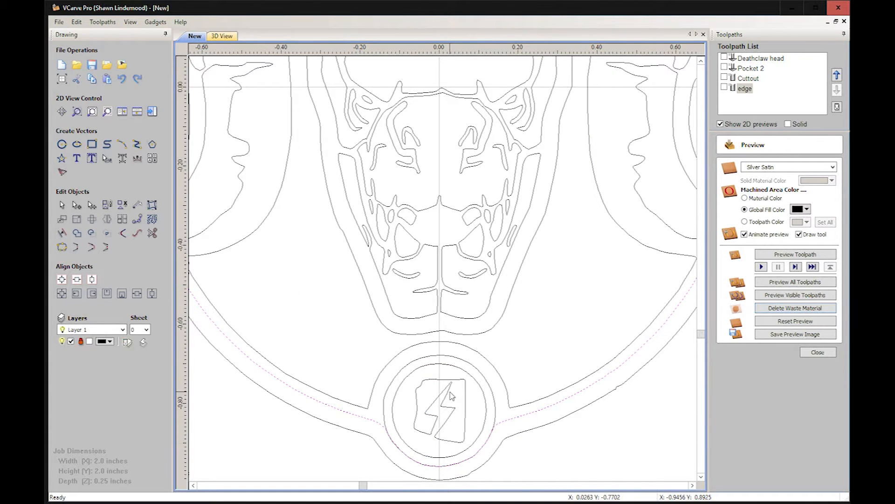
pyautogui.click(451, 396)
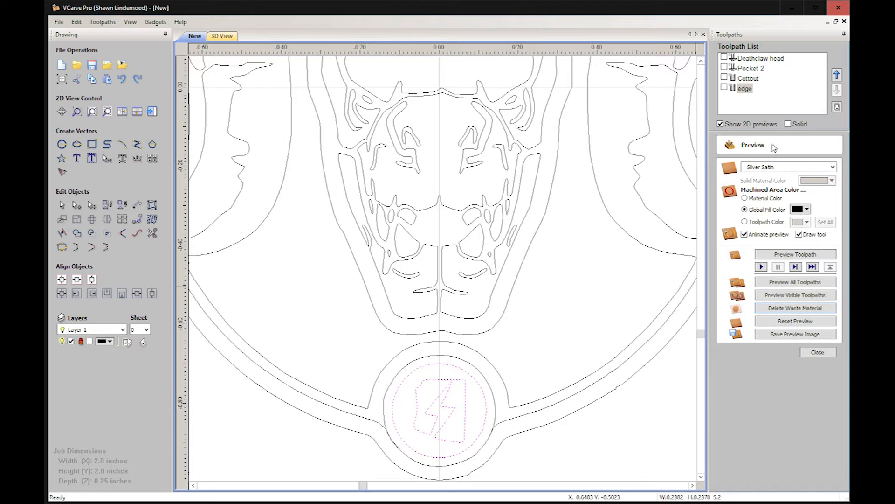
pyautogui.click(818, 354)
pyautogui.click(754, 163)
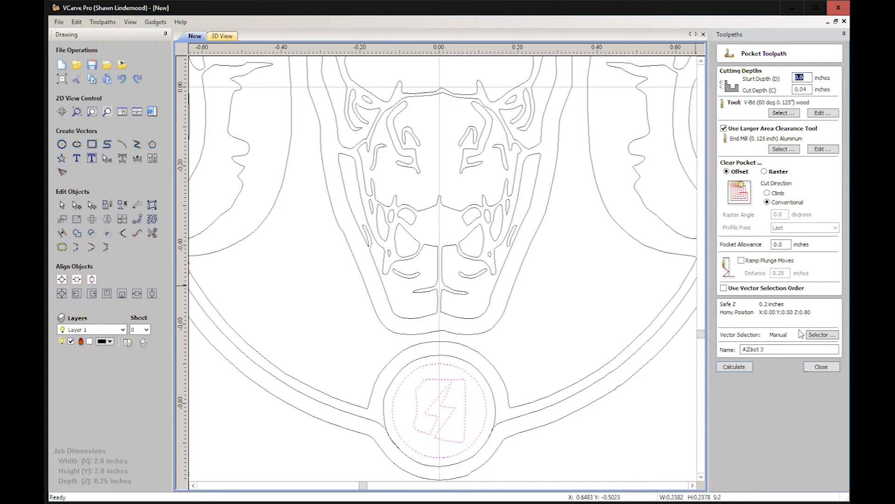
pyautogui.click(734, 366)
pyautogui.click(472, 286)
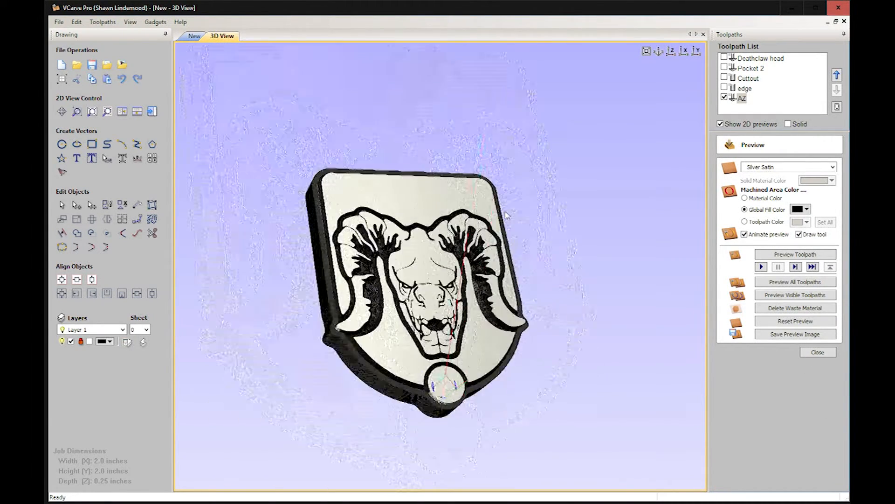
# Step: Simulate the AZ pocket toolpath and examine the cut on the round emblem up close
pyautogui.scroll(3, 437, 363)
pyautogui.scroll(2, 399, 354)
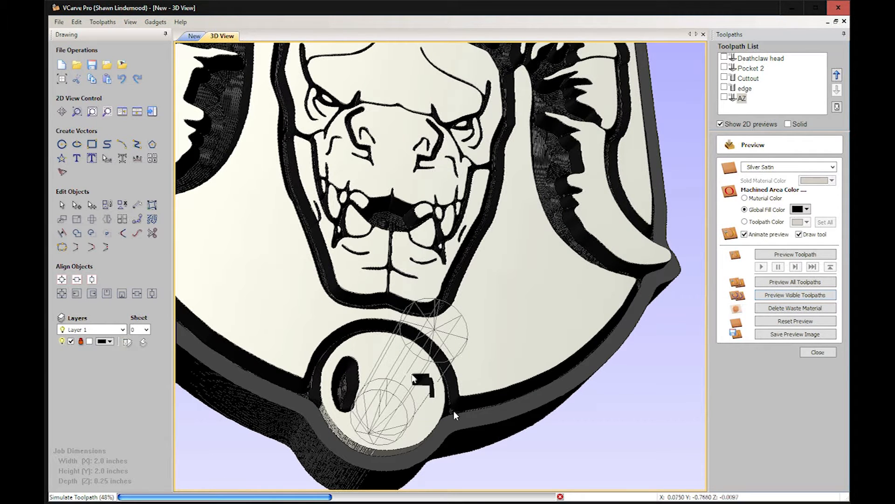
pyautogui.press('F2')
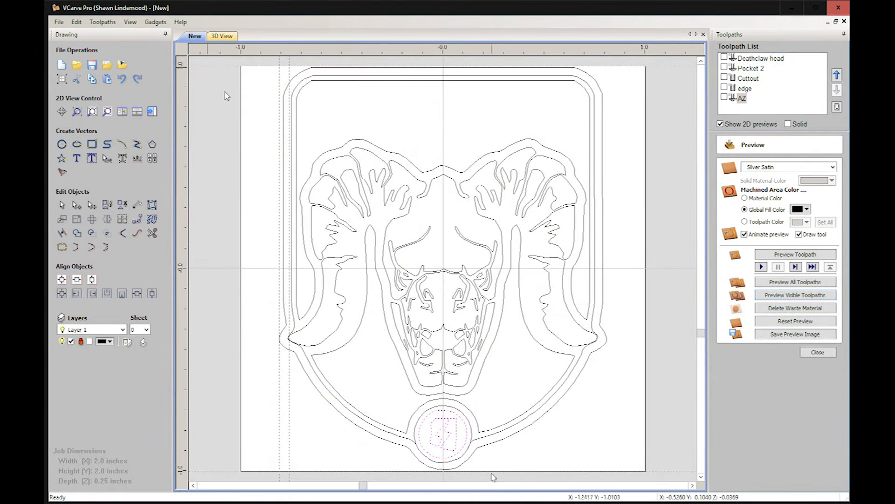
# Step: Calculate an outside profile toolpath named "AZ 2" on the selected emblem vectors, 0.04 inch deep, with the V-Bit (60 deg 0.125") Aluminum
pyautogui.click(818, 352)
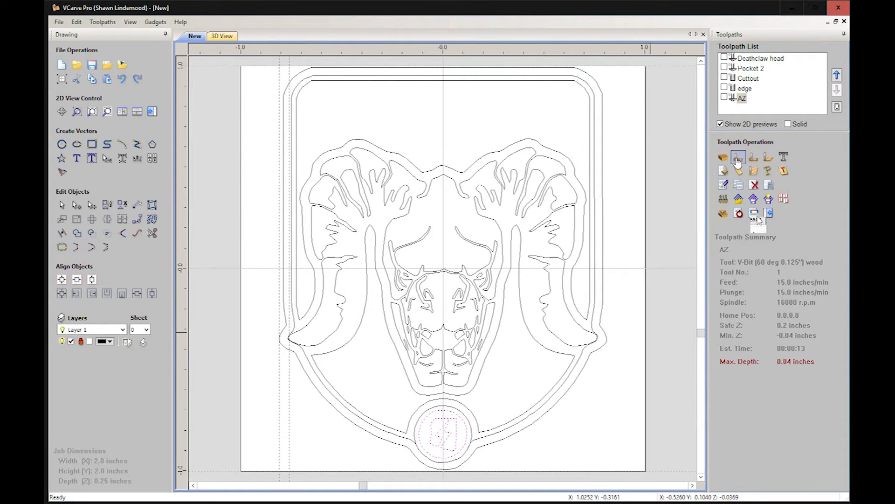
pyautogui.click(737, 160)
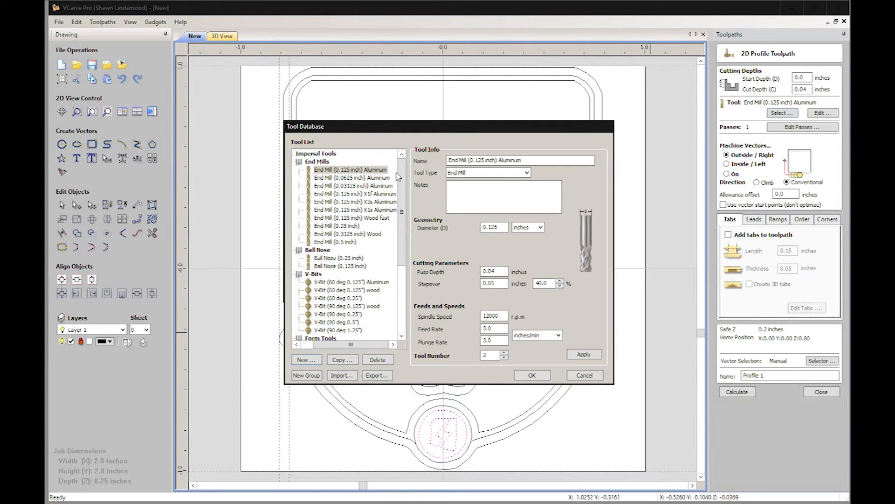
pyautogui.click(388, 282)
pyautogui.click(532, 375)
pyautogui.doubleClick(759, 376)
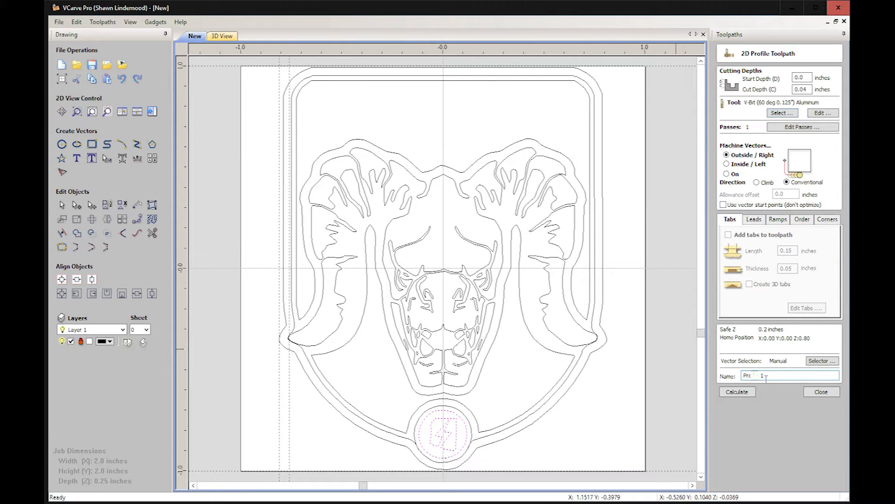
pyautogui.moveTo(765, 375); pyautogui.dragTo(742, 376)
pyautogui.write('AZ 2')
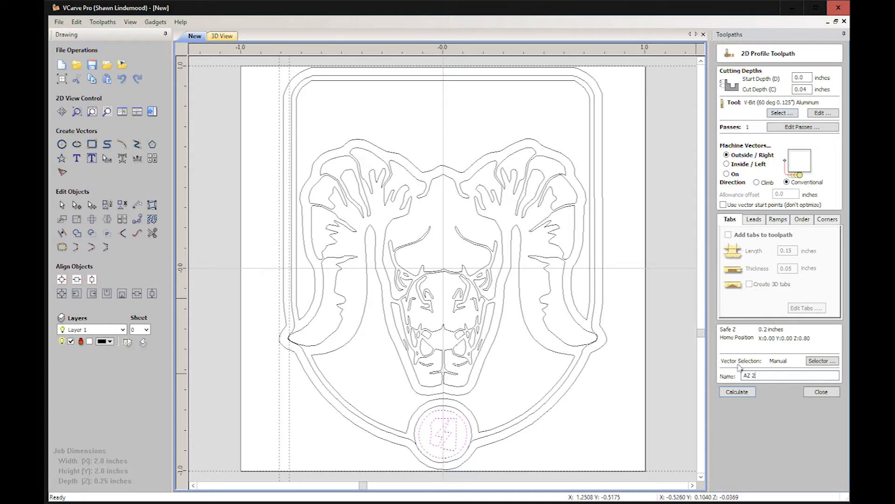
pyautogui.click(737, 392)
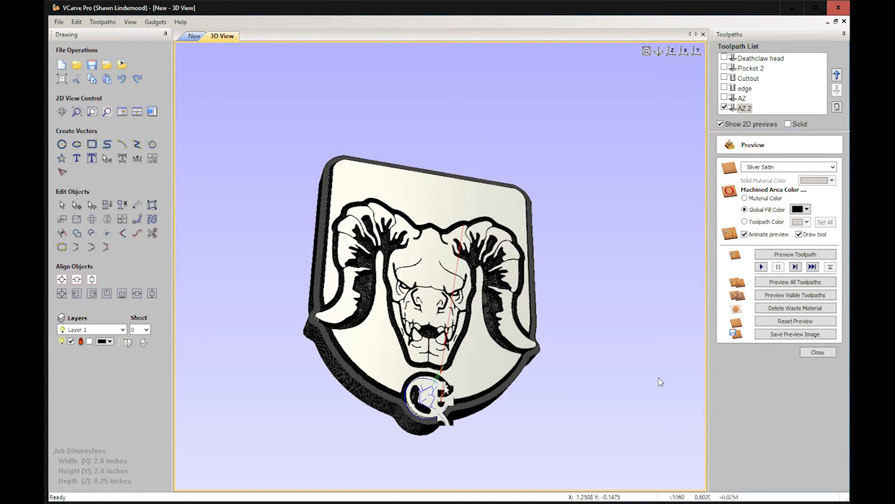
# Step: Simulate the AZ 2 toolpath and inspect the carved lightning emblem up close from different angles
pyautogui.scroll(3, 466, 326)
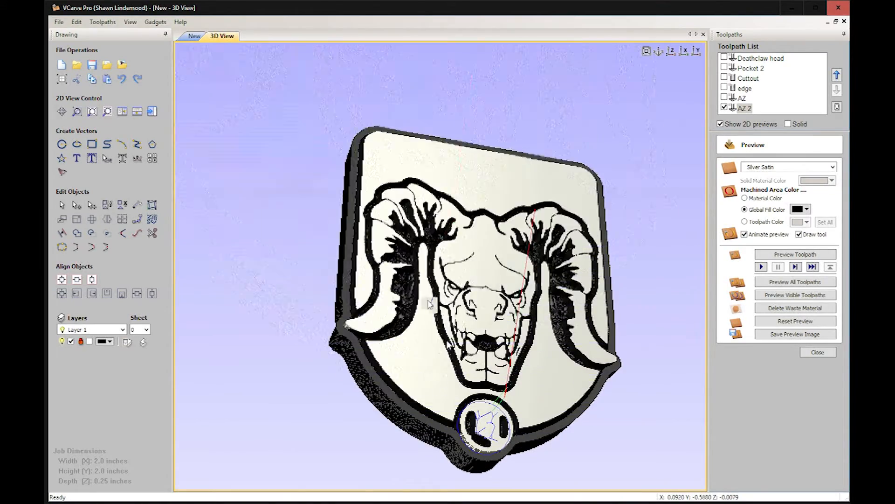
pyautogui.scroll(5, 396, 289)
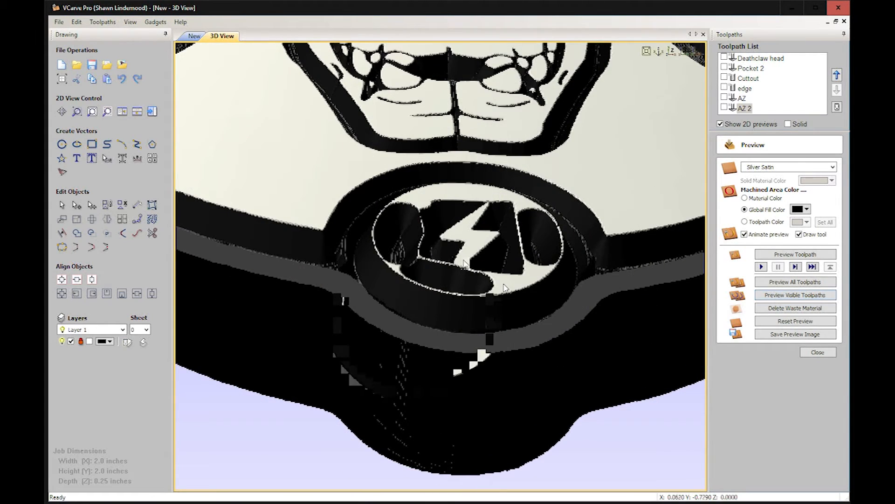
pyautogui.moveTo(504, 287); pyautogui.dragTo(335, 204)
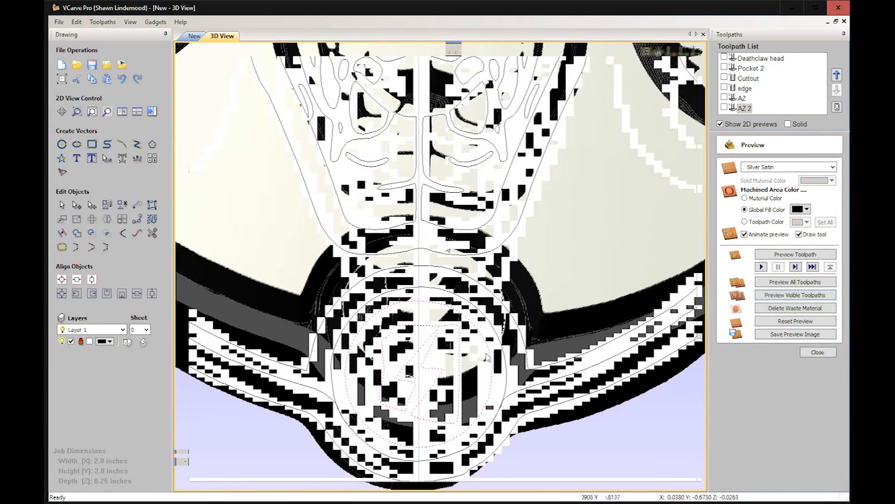
# Step: Recalculate the AZ 2 profile toolpath with inside / left machining at 0.04 inch cut depth and simulate all toolpaths
pyautogui.press('F2')
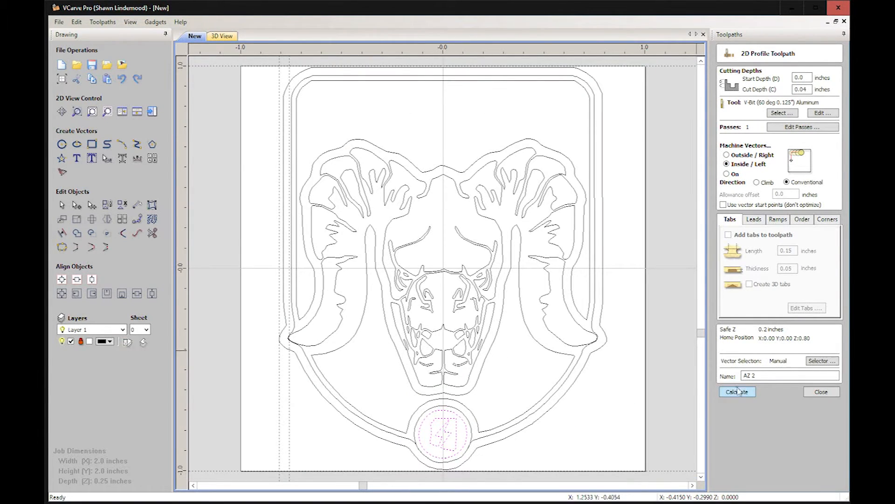
pyautogui.click(737, 391)
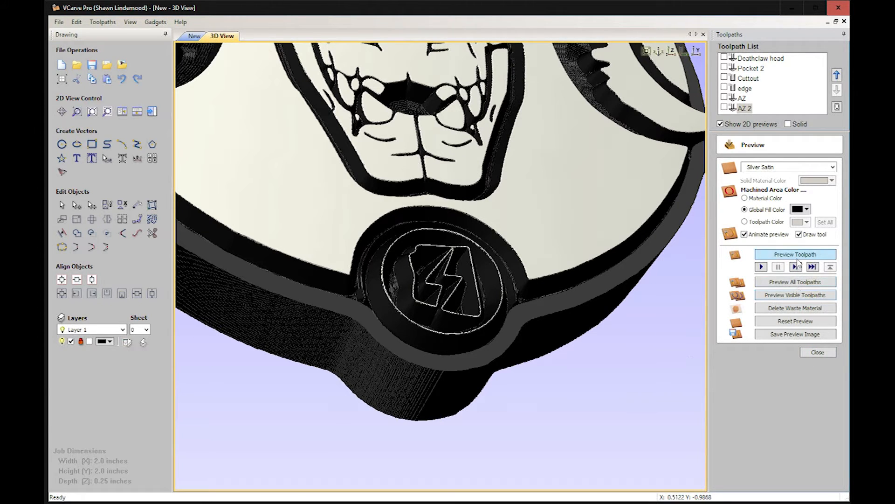
pyautogui.click(795, 281)
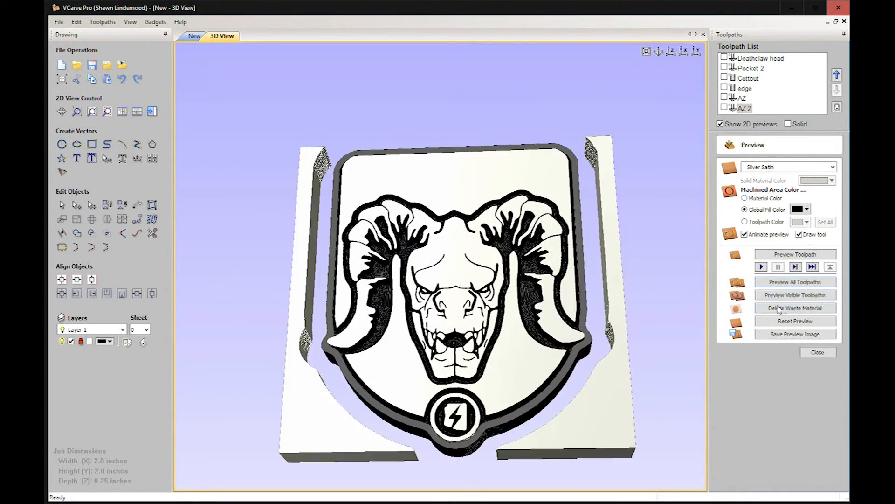
# Step: Delete the waste material from the simulation and inspect the carved badge up close and as a whole
pyautogui.click(779, 309)
pyautogui.scroll(3, 463, 321)
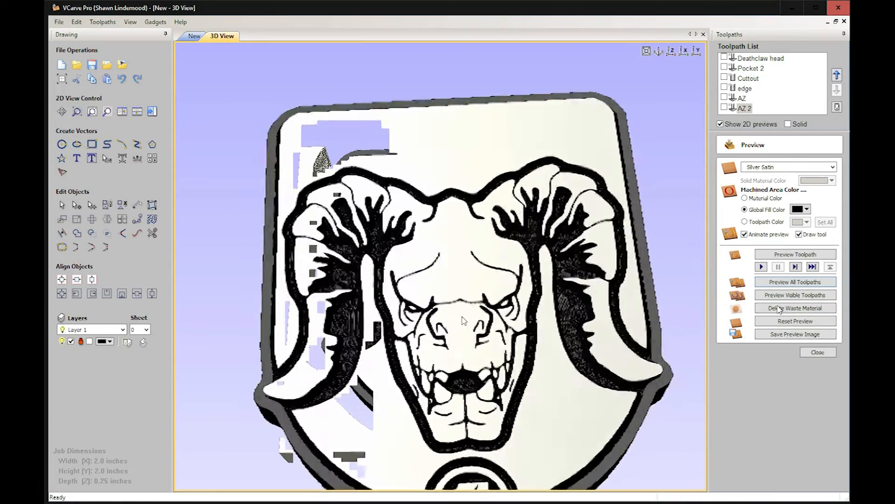
pyautogui.scroll(4, 463, 321)
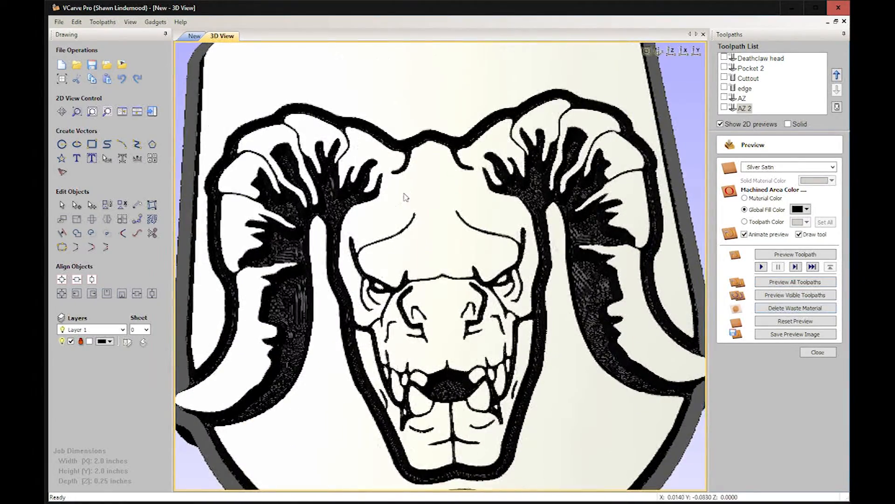
pyautogui.scroll(-6, 405, 197)
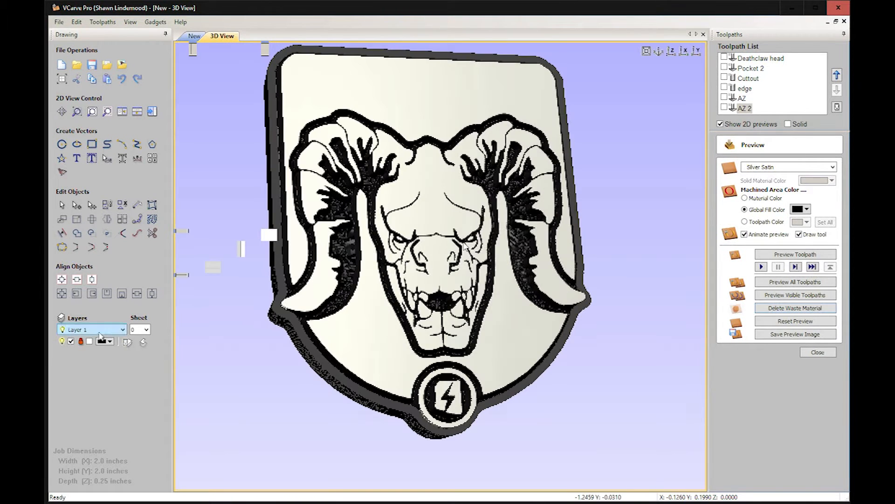
# Step: Add centered Segoe UI Black text "NEW ARIZONA" 0.07 inch high and place it near the badge's upper edge
pyautogui.press('F2')
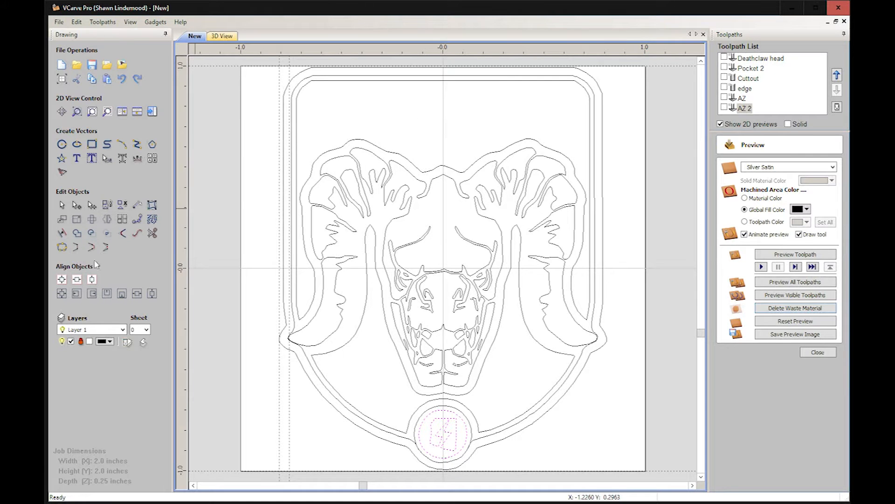
pyautogui.click(77, 158)
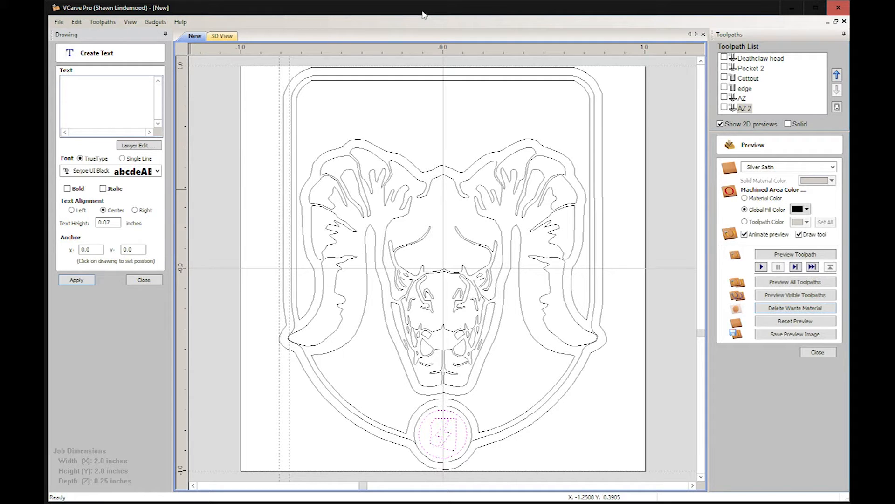
pyautogui.write('NEW ARIZONA')
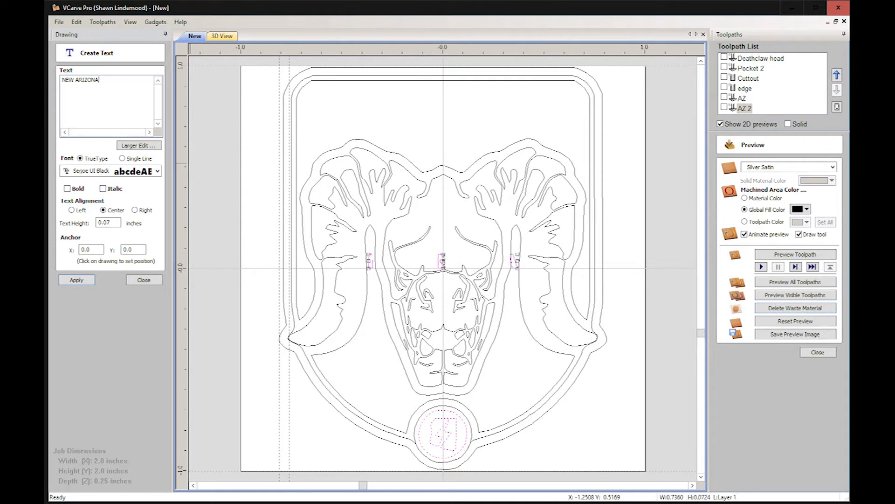
pyautogui.moveTo(430, 259); pyautogui.dragTo(425, 97)
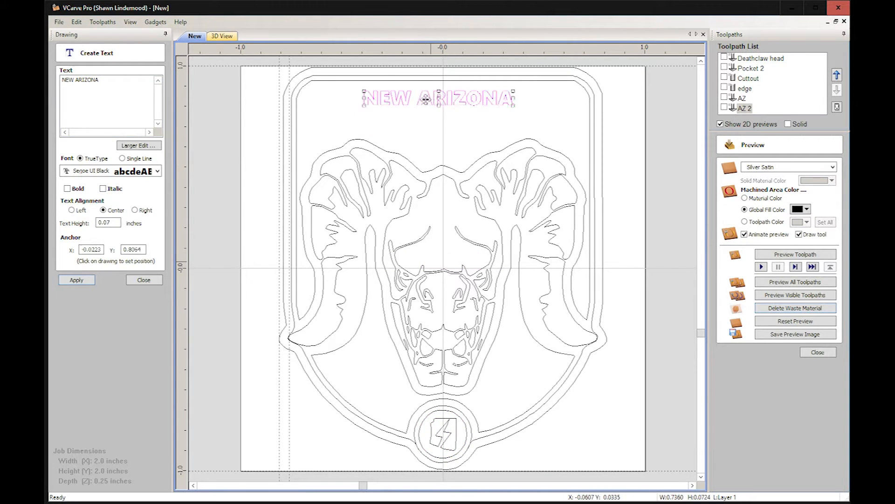
pyautogui.click(141, 281)
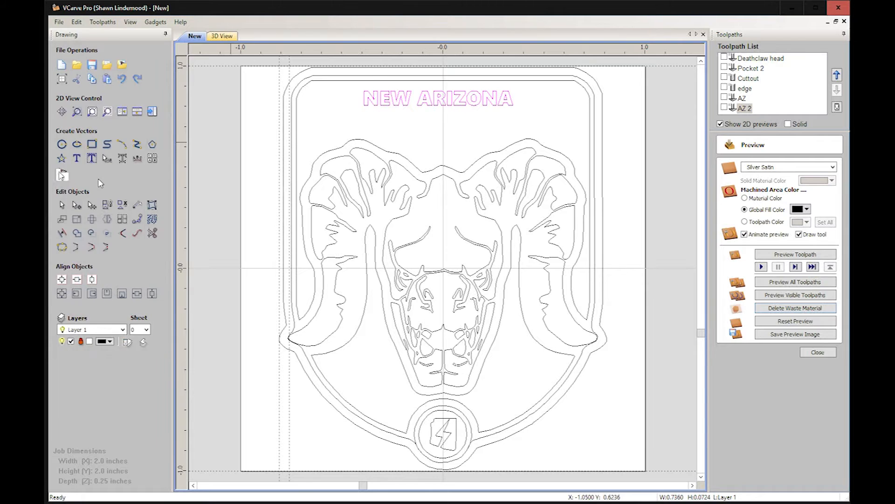
# Step: Show the bitmap layer so the original badge artwork appears behind the vectors
pyautogui.click(62, 172)
pyautogui.click(79, 339)
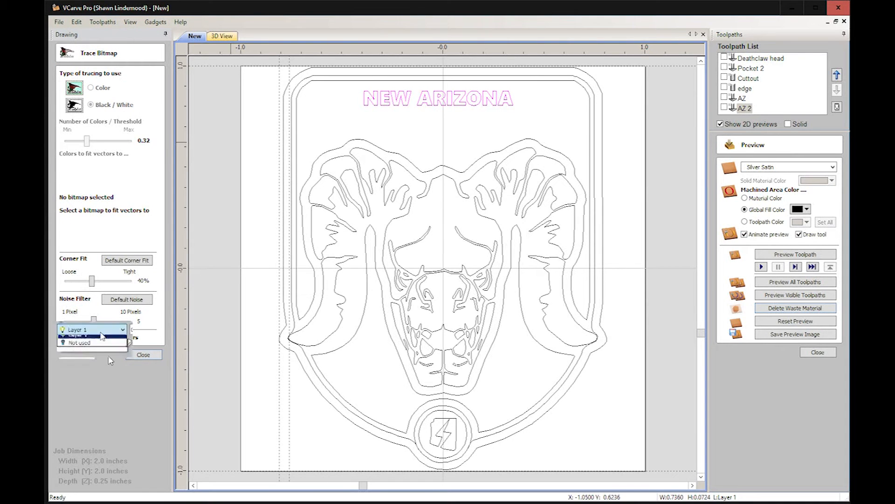
pyautogui.click(89, 340)
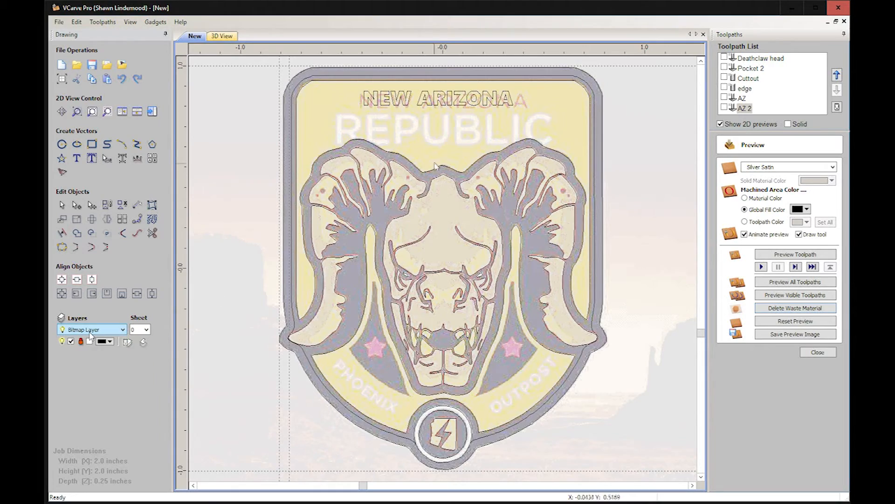
# Step: Enlarge the NEW ARIZONA text to about 0.84 inch wide and center it horizontally over the artwork's matching lettering
pyautogui.scroll(3, 465, 91)
pyautogui.scroll(-3, 448, 101)
pyautogui.scroll(3, 429, 130)
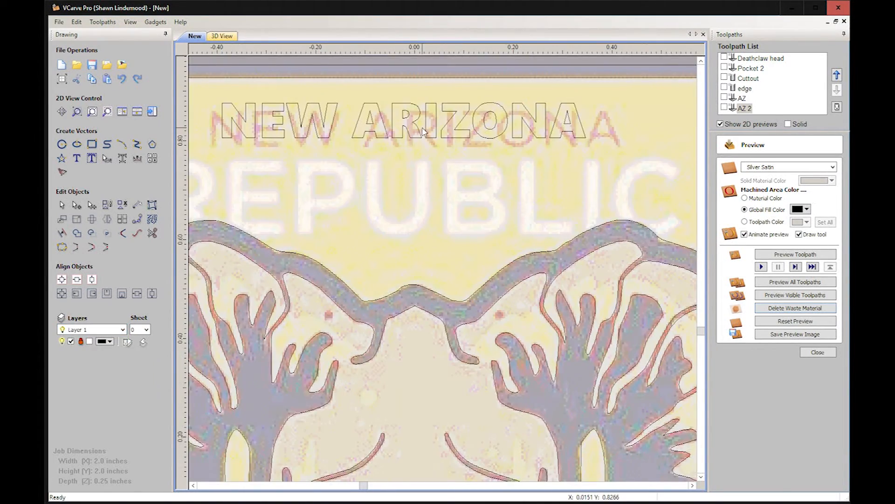
pyautogui.click(498, 128)
pyautogui.scroll(-1, 496, 129)
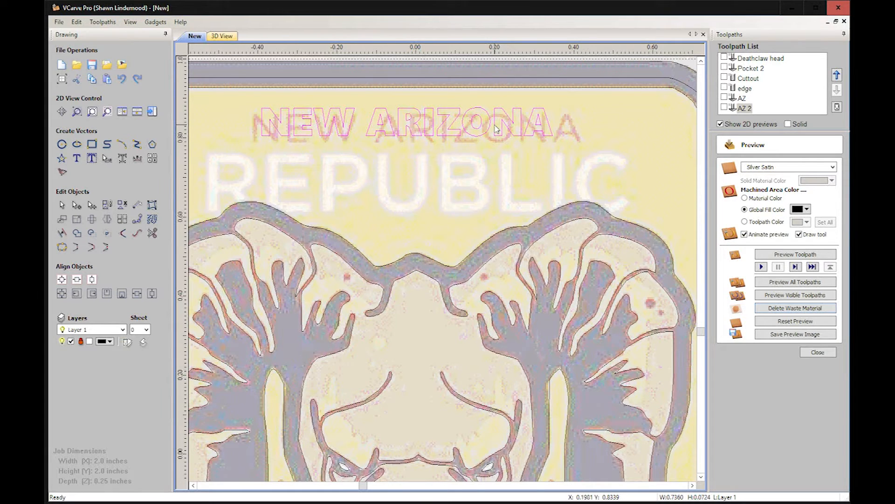
pyautogui.moveTo(552, 122); pyautogui.dragTo(575, 122)
pyautogui.click(77, 280)
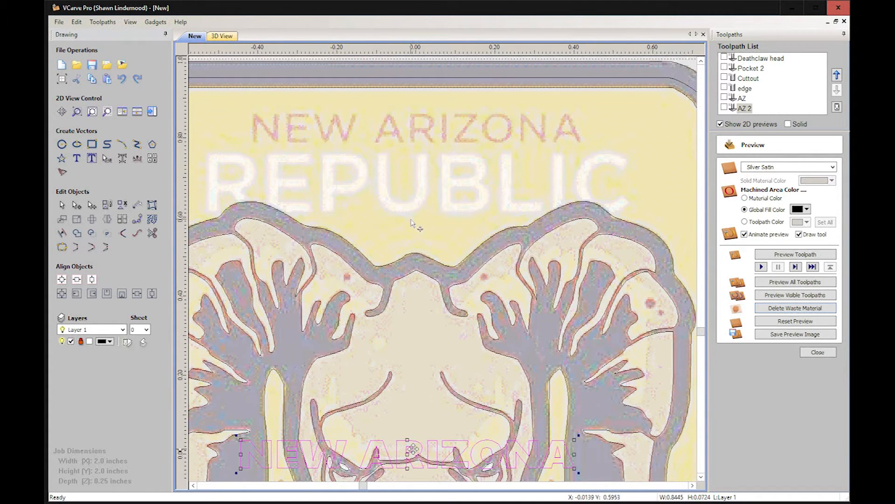
pyautogui.hotkey('ctrl', 'z')
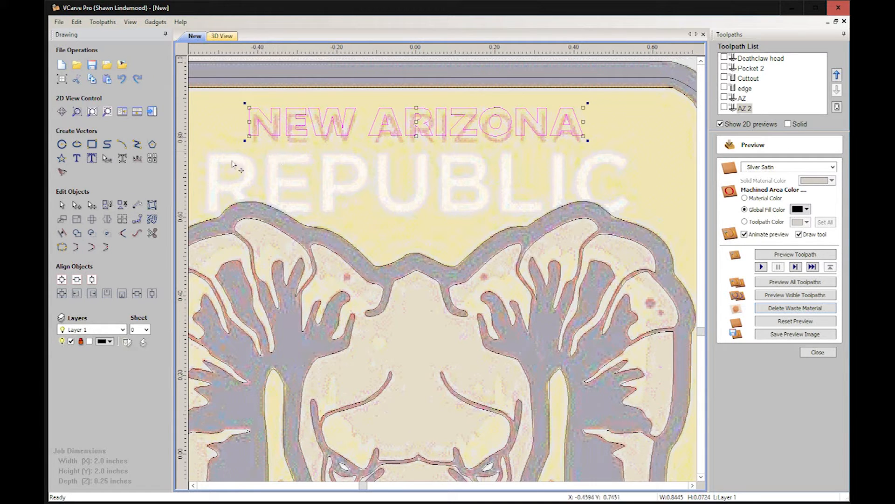
# Step: Add centered Segoe UI Black text "REPUBLIC" about 0.1 inch high and place it below NEW ARIZONA on the badge
pyautogui.click(77, 158)
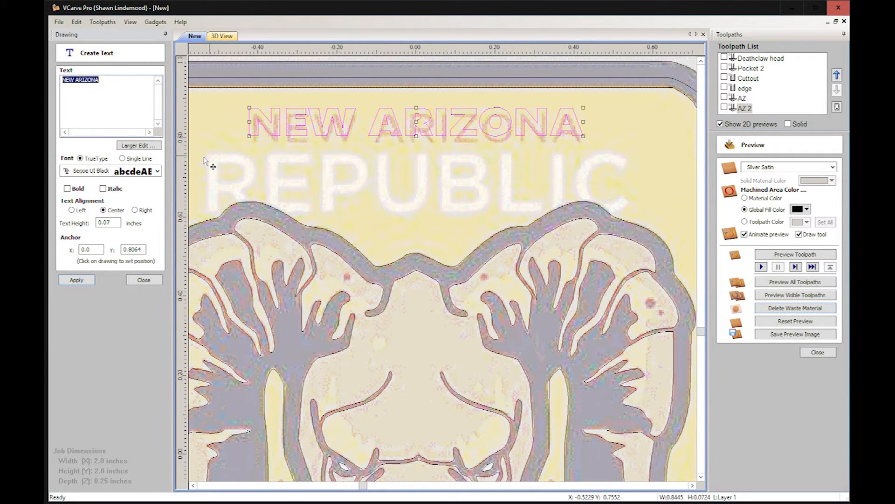
pyautogui.write('REPUBLIC')
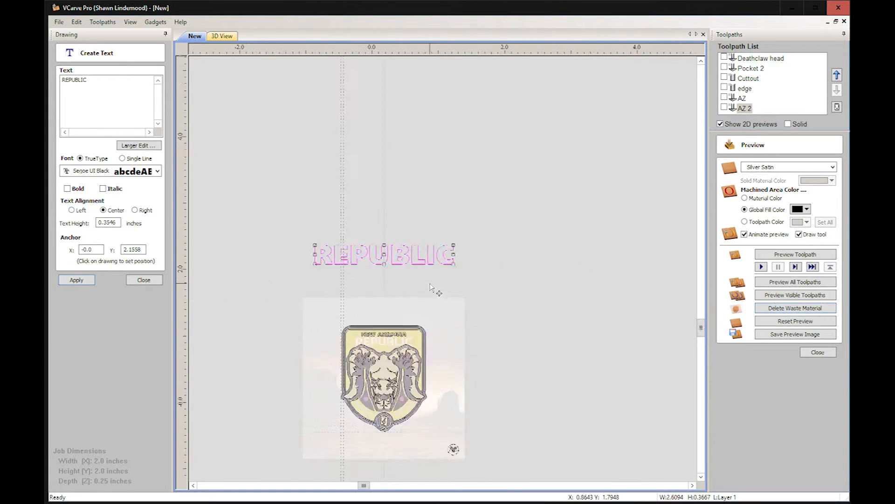
pyautogui.scroll(-2, 430, 285)
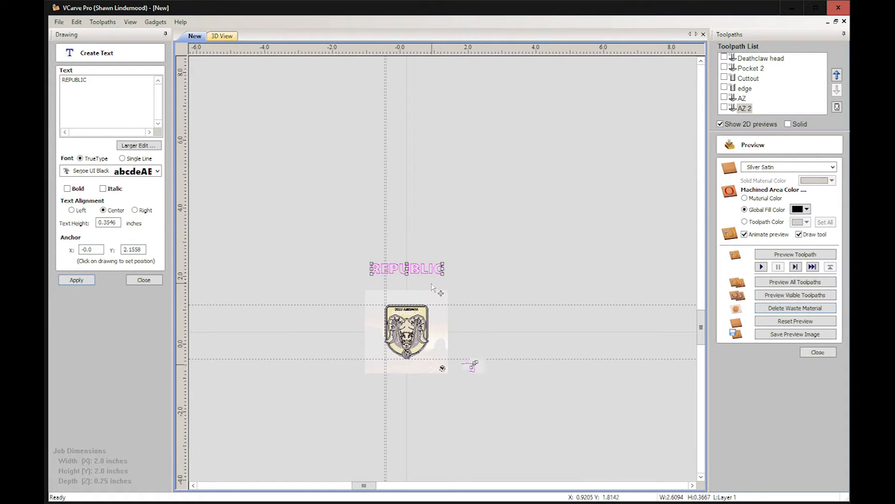
pyautogui.click(403, 331)
pyautogui.scroll(3, 412, 373)
pyautogui.scroll(2, 412, 373)
pyautogui.scroll(-2, 412, 373)
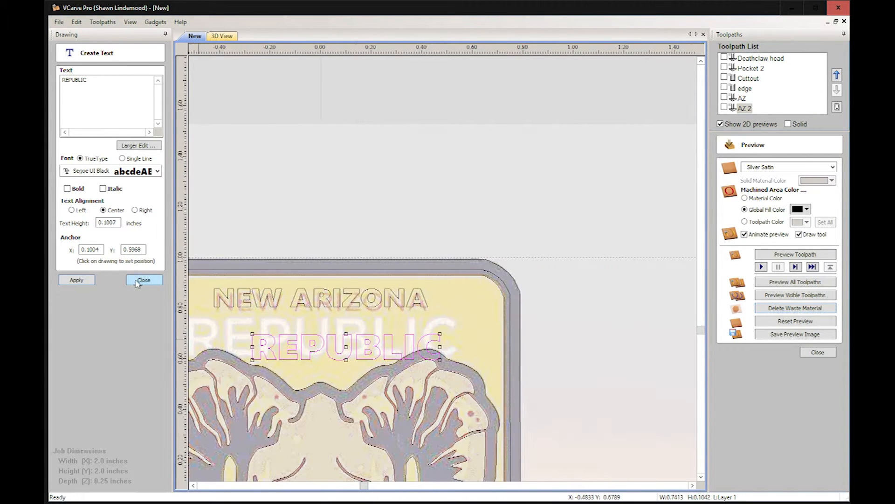
pyautogui.click(144, 280)
pyautogui.doubleClick(315, 345)
pyautogui.click(136, 282)
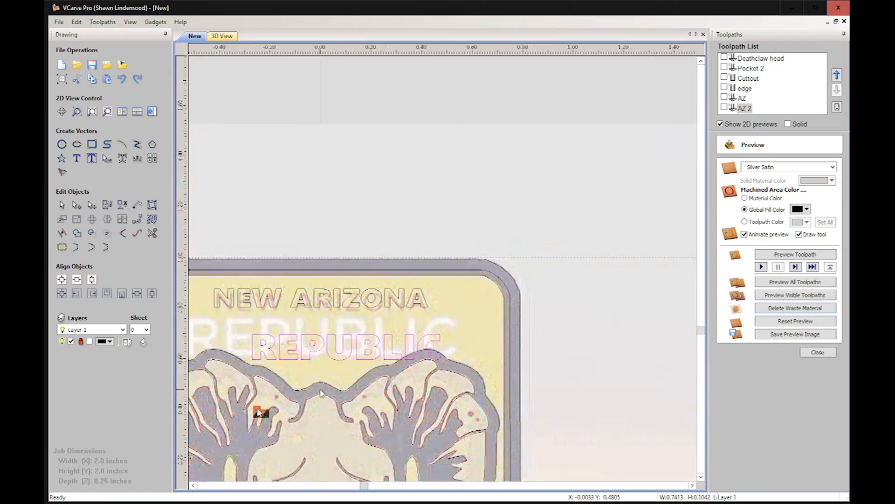
# Step: Enlarge the REPUBLIC text to about 1.05 inches wide and align it over the matching lettering in the artwork
pyautogui.moveTo(260, 409); pyautogui.dragTo(388, 270, button='middle')
pyautogui.scroll(1, 477, 280)
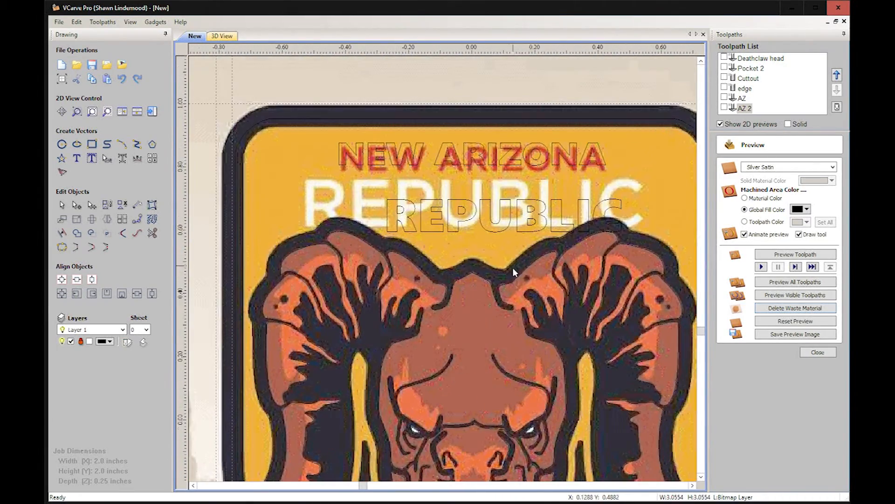
pyautogui.moveTo(509, 275); pyautogui.dragTo(463, 282, button='middle')
pyautogui.scroll(1, 463, 283)
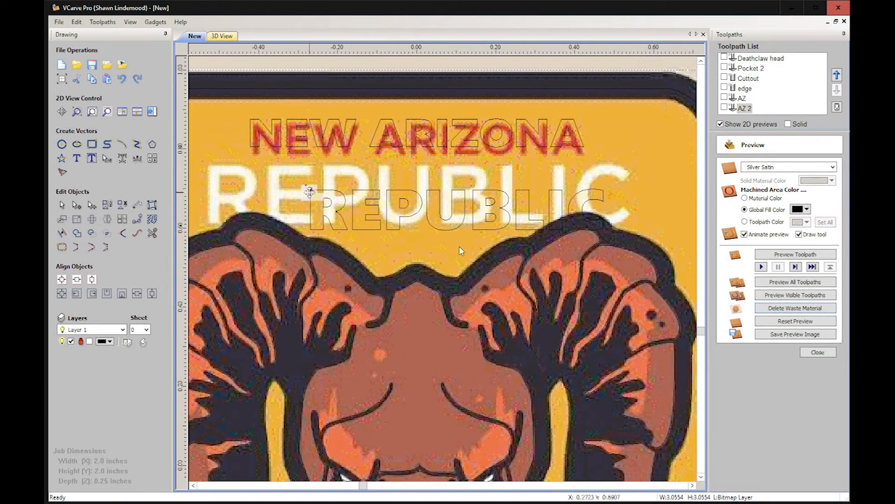
pyautogui.click(303, 186)
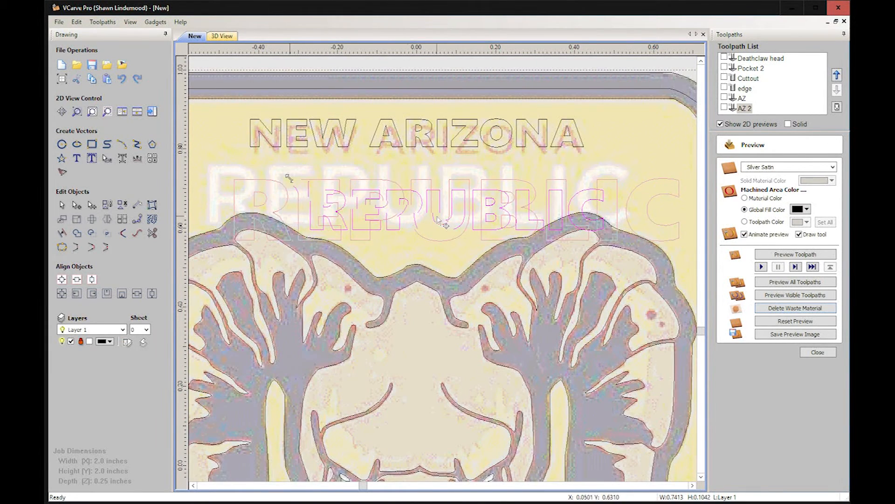
pyautogui.moveTo(289, 178); pyautogui.dragTo(442, 220)
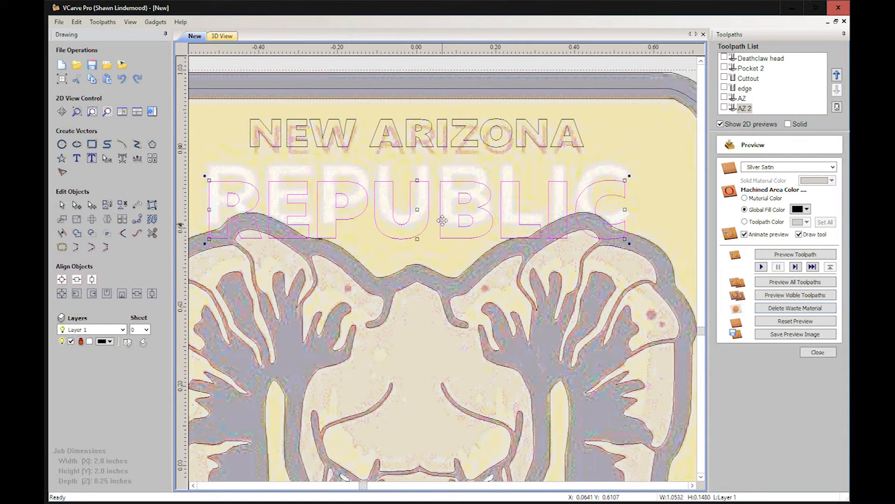
pyautogui.moveTo(442, 220); pyautogui.dragTo(428, 197)
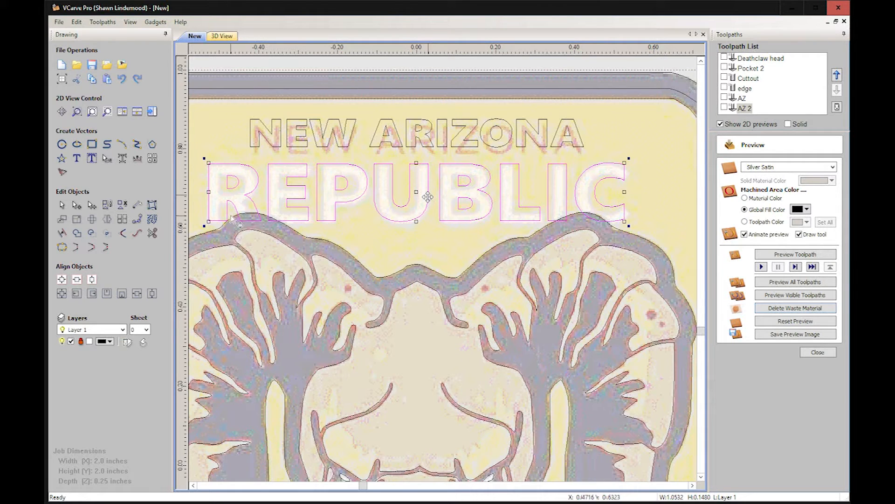
# Step: Hide the bitmap layer and select both the NEW ARIZONA and REPUBLIC text
pyautogui.scroll(-2, 572, 227)
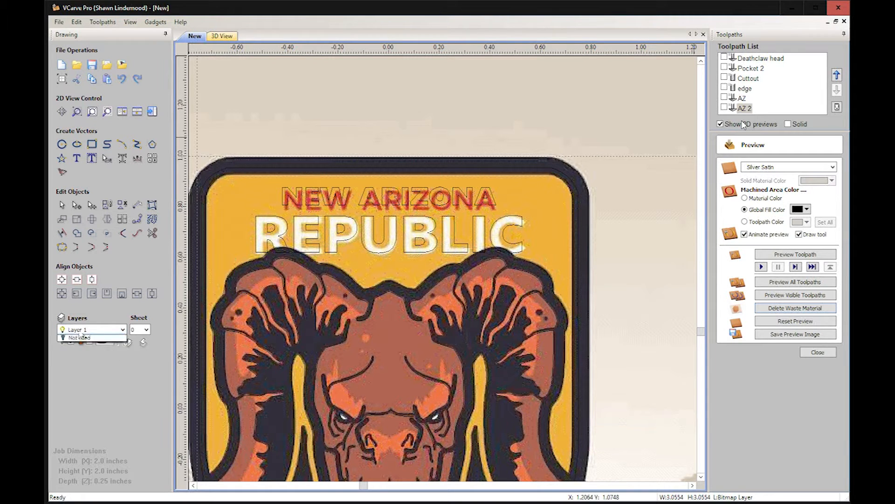
pyautogui.click(83, 330)
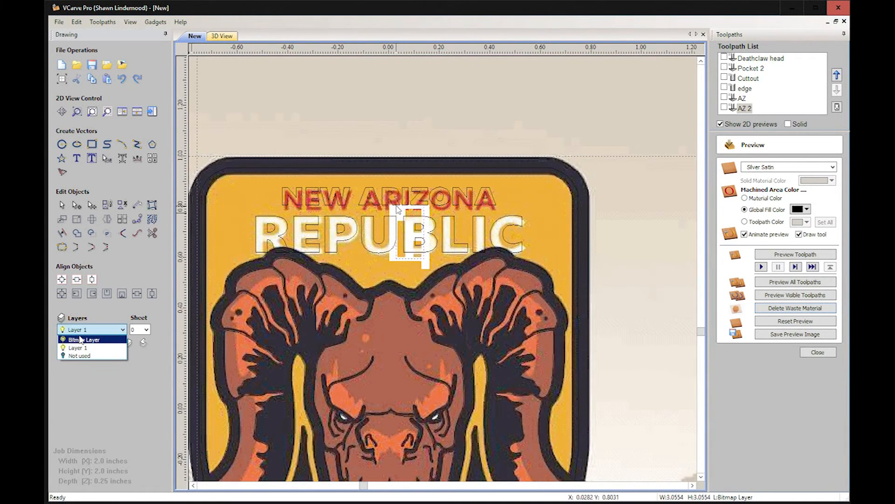
pyautogui.click(80, 339)
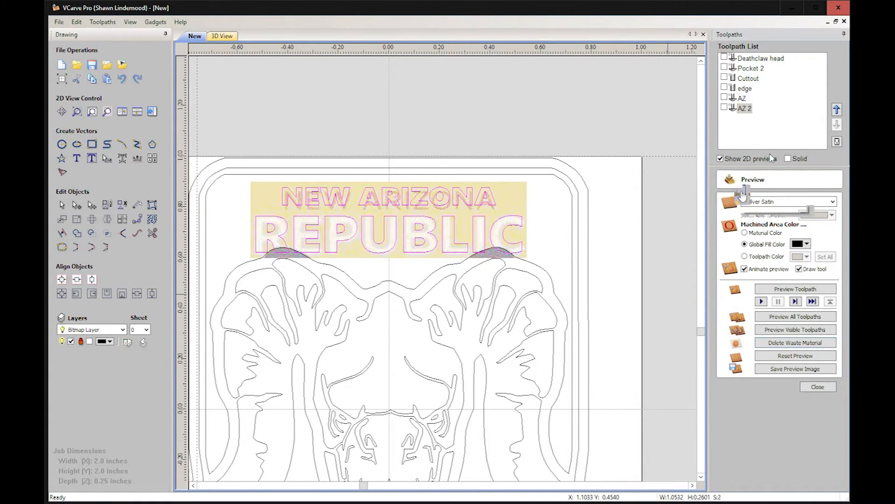
# Step: Calculate an inside profile toolpath named "LETTERS" on the selected text, 0.02 inch deep, with the V-Bit (60 deg 0.125") Aluminum
pyautogui.press('Return')
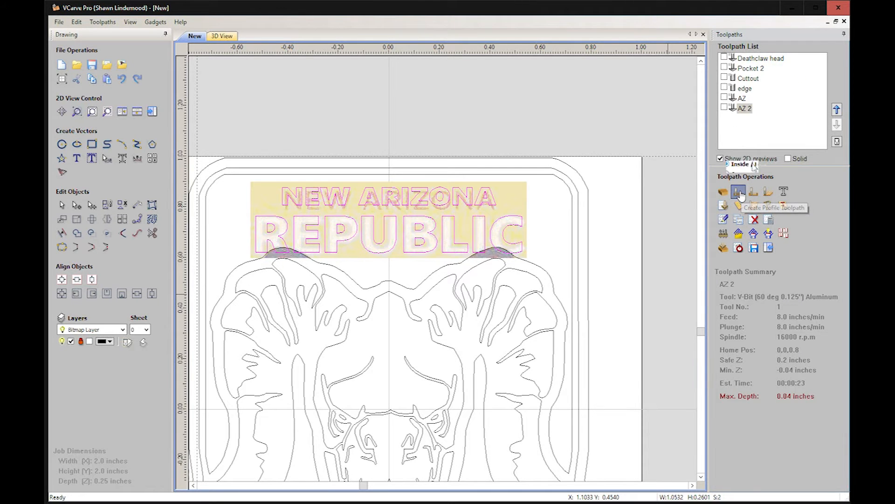
pyautogui.click(740, 195)
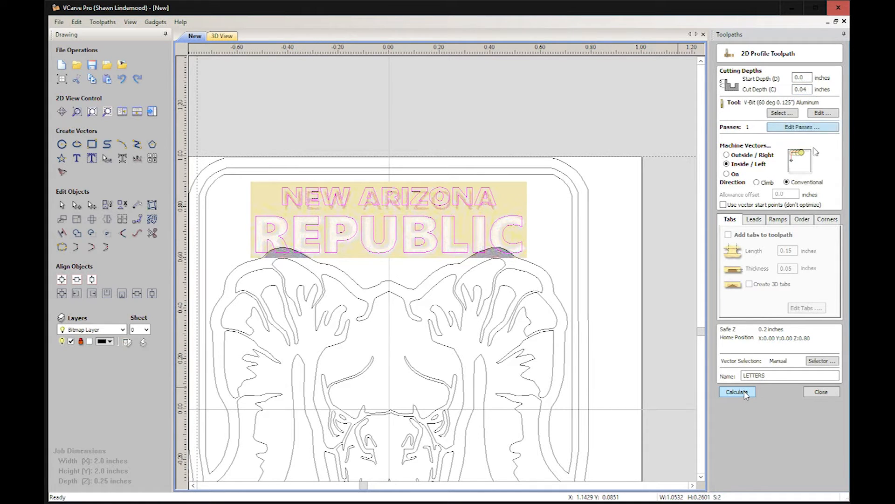
pyautogui.click(748, 392)
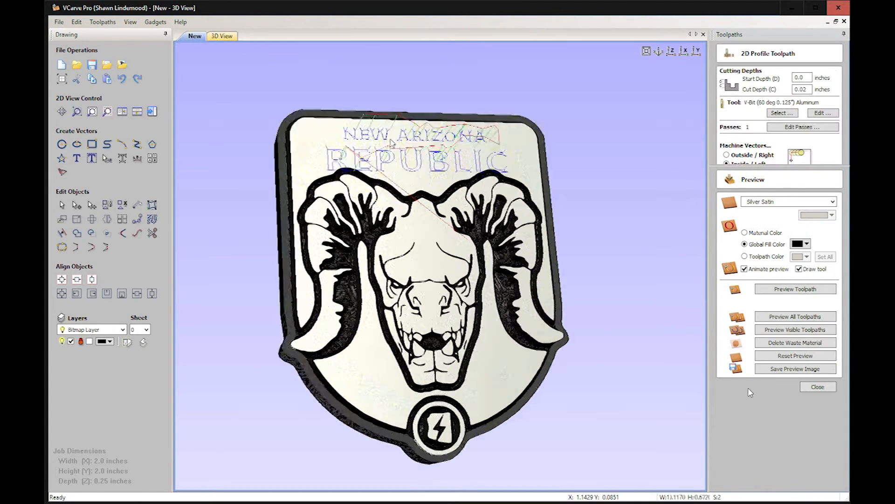
# Step: Simulate the LETTERS toolpath on the carved badge
pyautogui.scroll(3, 702, 287)
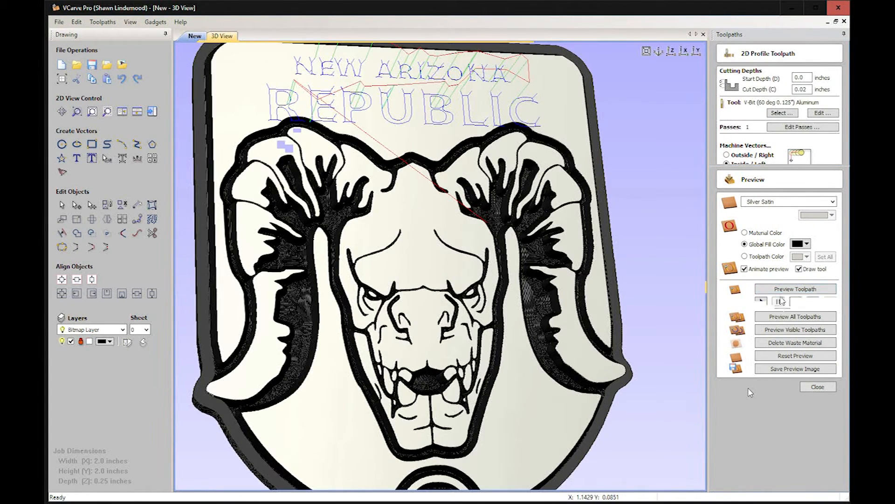
pyautogui.click(785, 290)
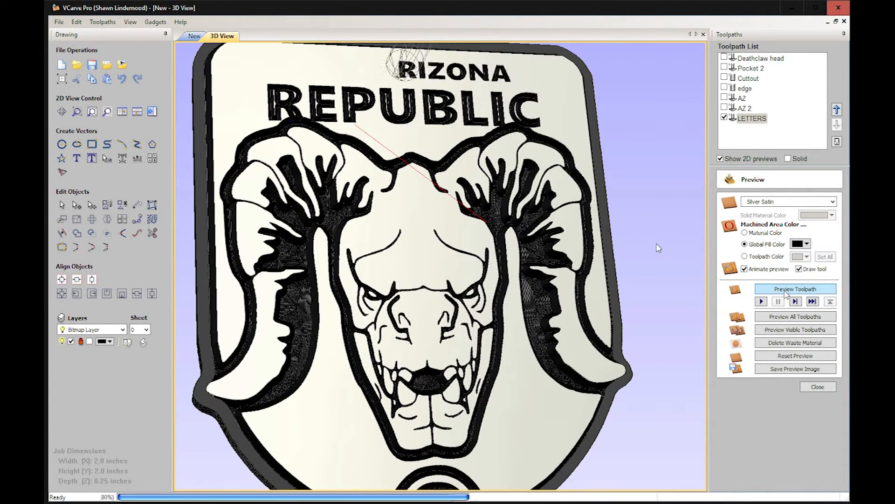
# Step: Calculate a 0.02 inch deep "letters pocket" toolpath with the V-Bit (60 deg 0.125") wood and the End Mill (0.125 inch) Aluminum, and simulate it
pyautogui.click(818, 387)
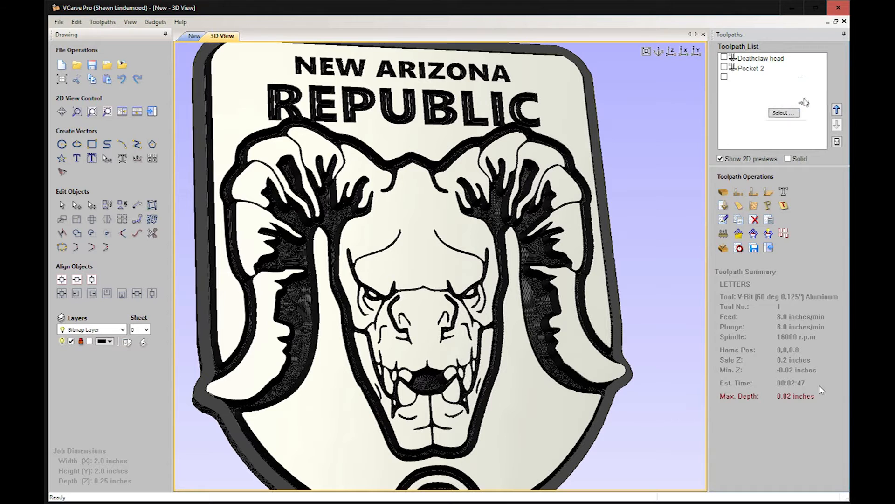
pyautogui.click(754, 191)
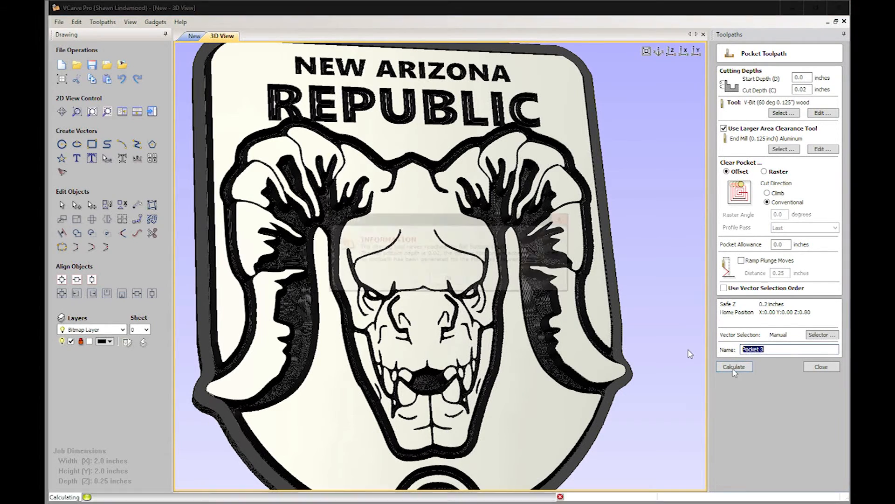
pyautogui.click(445, 279)
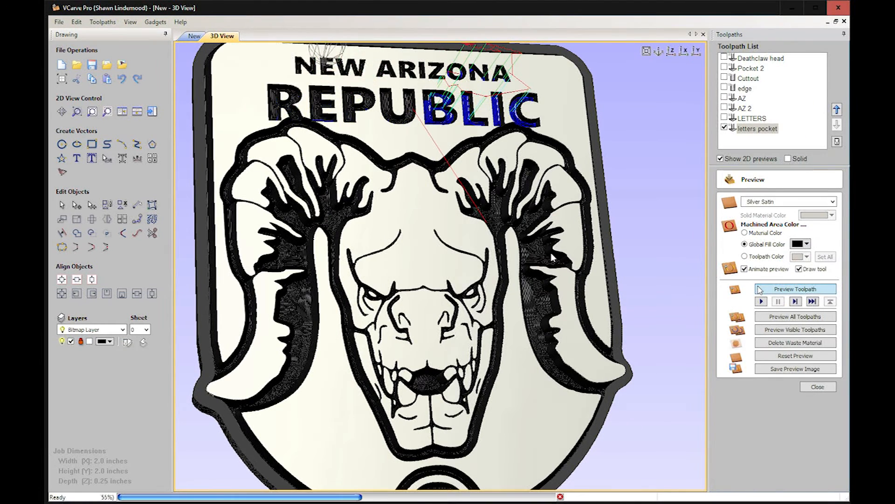
pyautogui.moveTo(514, 260); pyautogui.dragTo(516, 282)
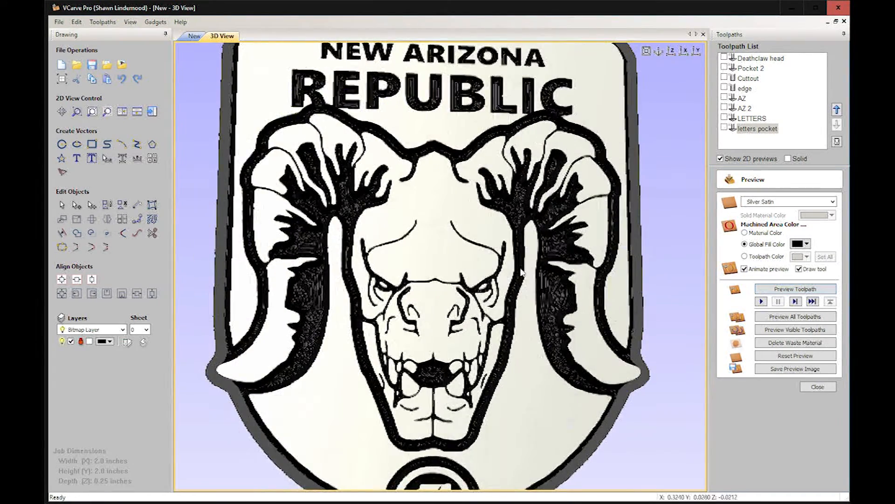
pyautogui.scroll(-3, 489, 299)
pyautogui.moveTo(411, 345); pyautogui.dragTo(369, 397)
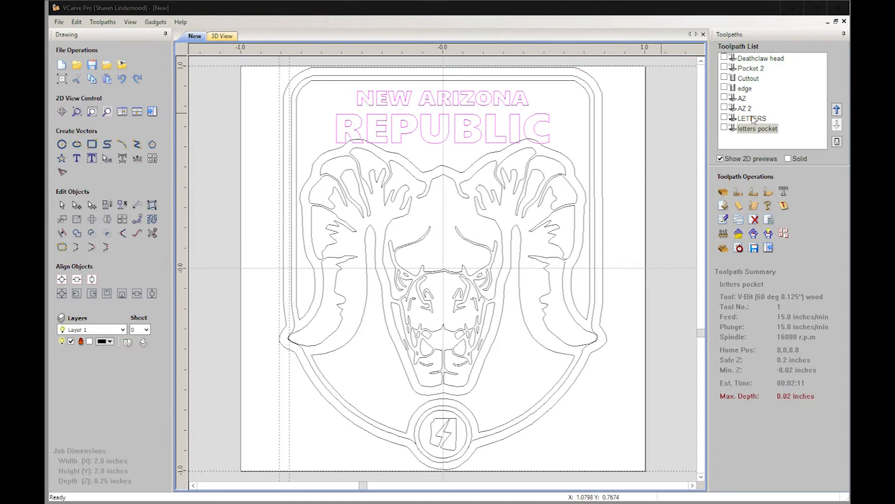
# Step: Move the edge and Cuttout toolpaths to the end of the toolpath list, with Cuttout last
pyautogui.click(748, 78)
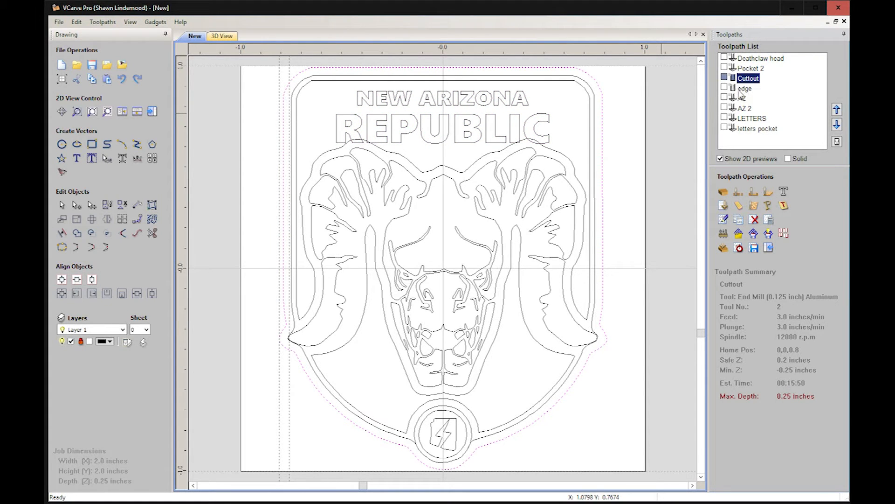
pyautogui.click(837, 125)
pyautogui.click(837, 124)
pyautogui.click(837, 124)
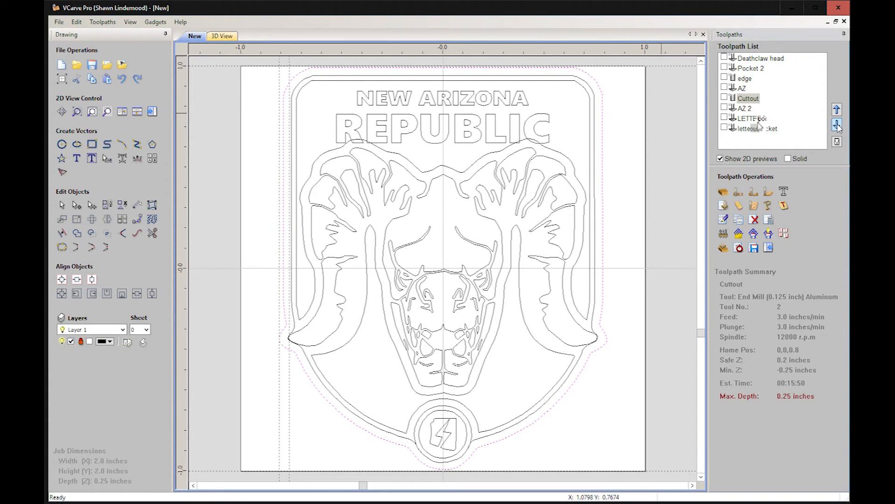
pyautogui.click(837, 124)
pyautogui.click(837, 124)
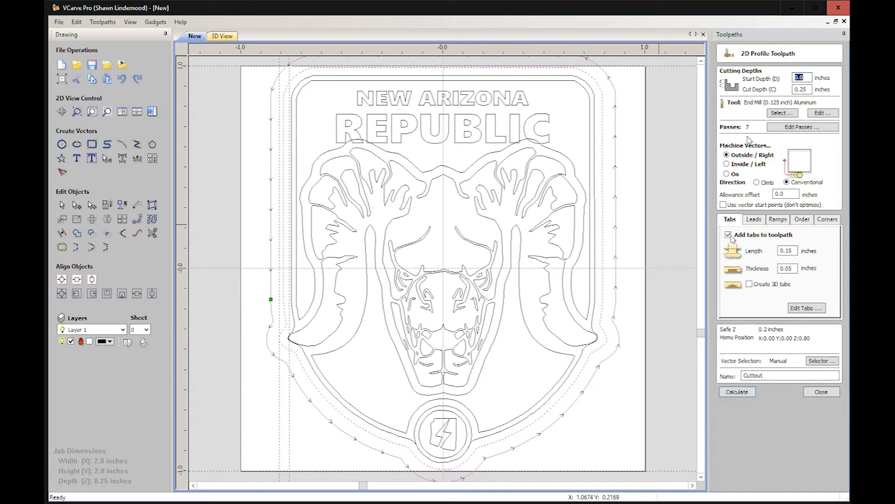
# Step: Add four tabs, 0.15 inch long and 0.05 inch thick, along the badge's straight sides in the Cuttout toolpath and recalculate it
pyautogui.click(805, 309)
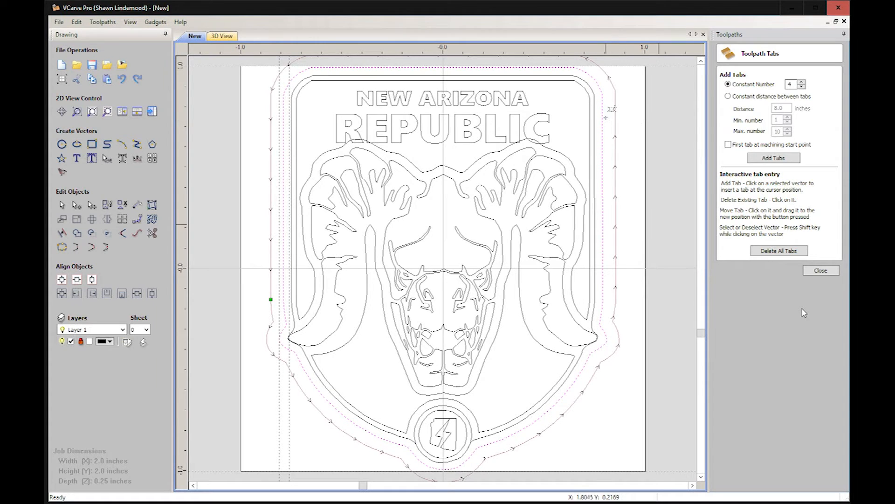
pyautogui.click(607, 84)
pyautogui.click(603, 135)
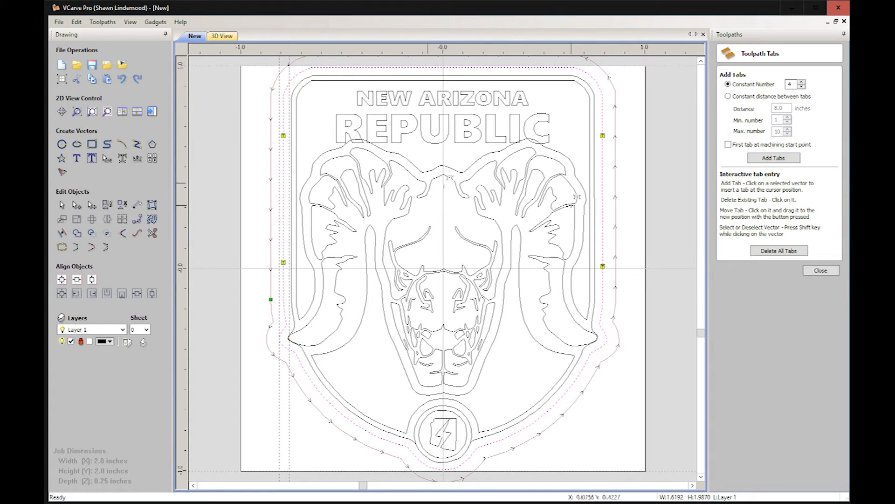
pyautogui.click(821, 271)
pyautogui.click(822, 270)
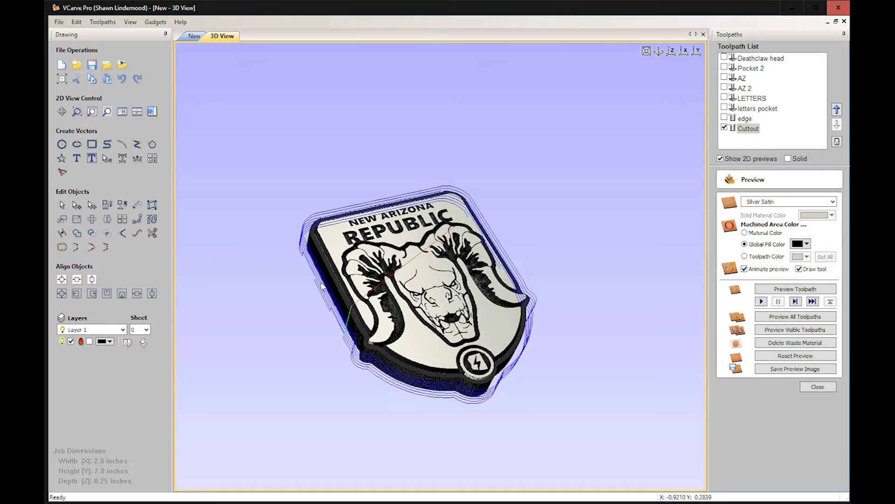
# Step: Reset the material preview, simulate the tabbed Cuttout toolpath and examine the tabs
pyautogui.click(796, 356)
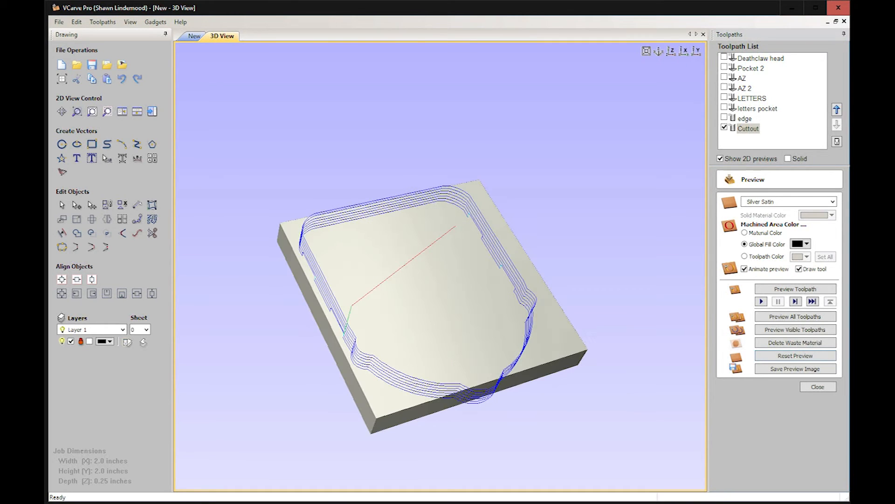
pyautogui.click(806, 329)
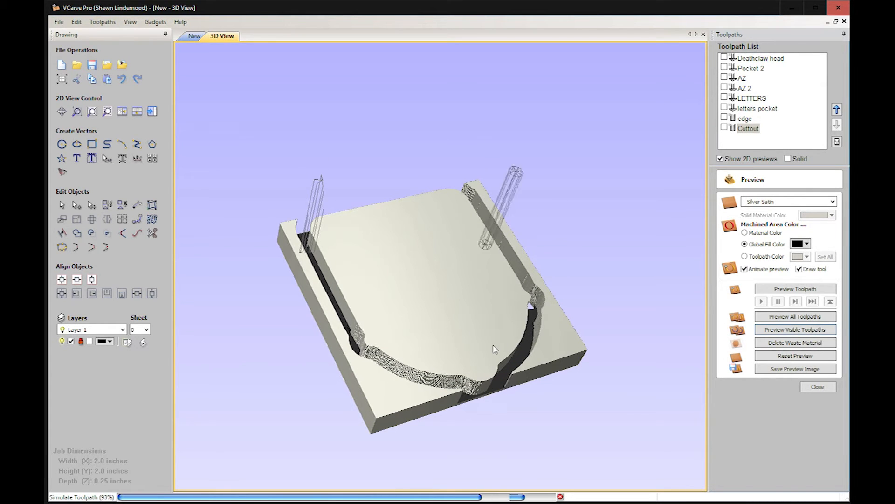
pyautogui.moveTo(487, 340); pyautogui.dragTo(404, 305)
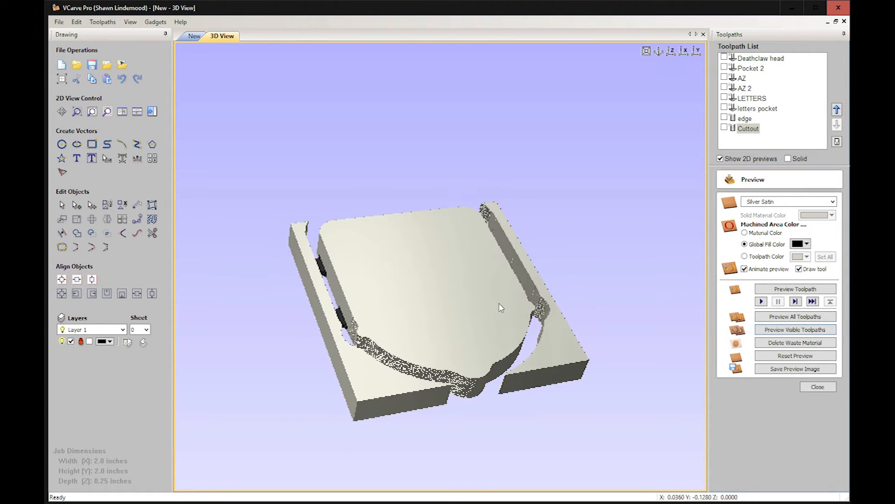
# Step: Set the material thickness and the Cuttout toolpath's cut depth to 0.125 inch, recalculate it, and preview all toolpaths
pyautogui.click(195, 36)
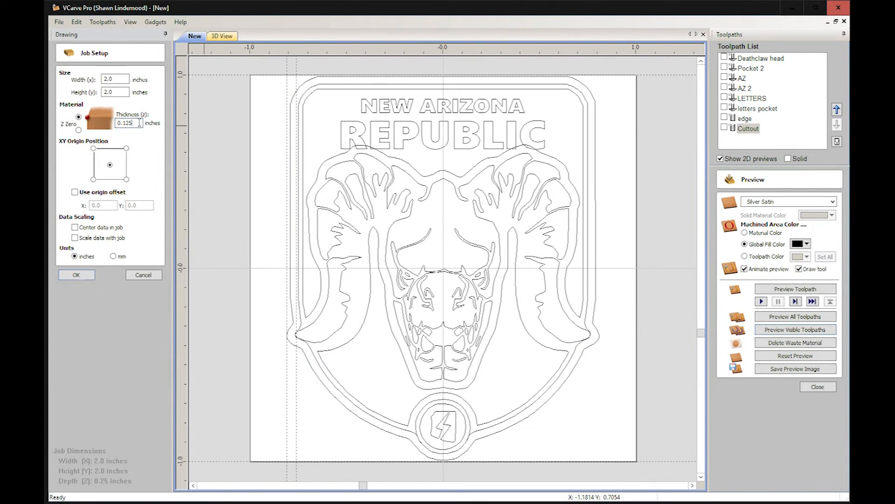
pyautogui.press('Return')
pyautogui.click(439, 299)
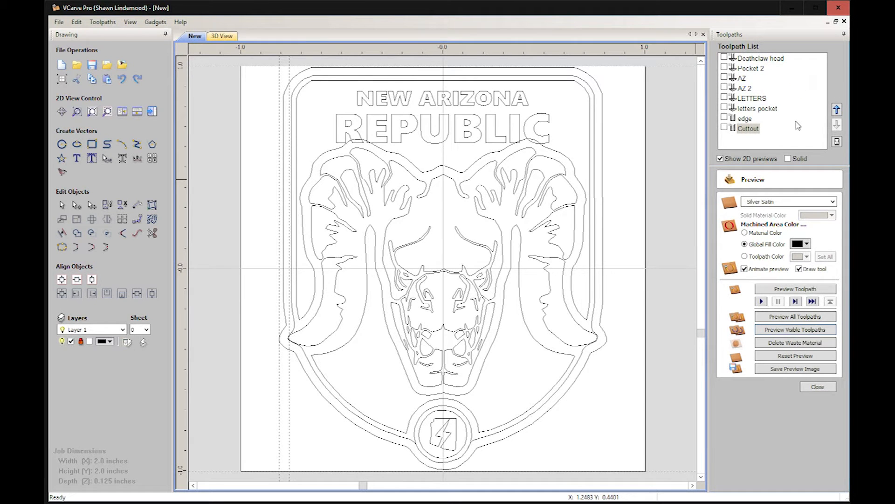
pyautogui.doubleClick(798, 126)
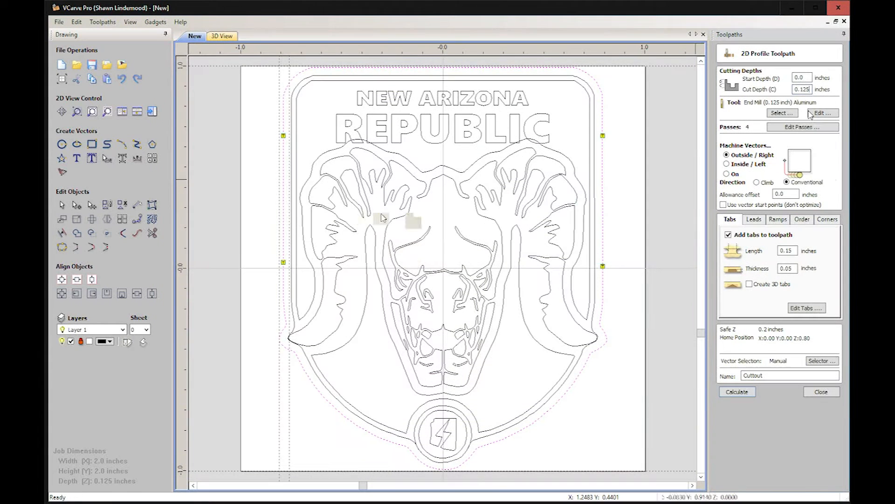
pyautogui.click(797, 316)
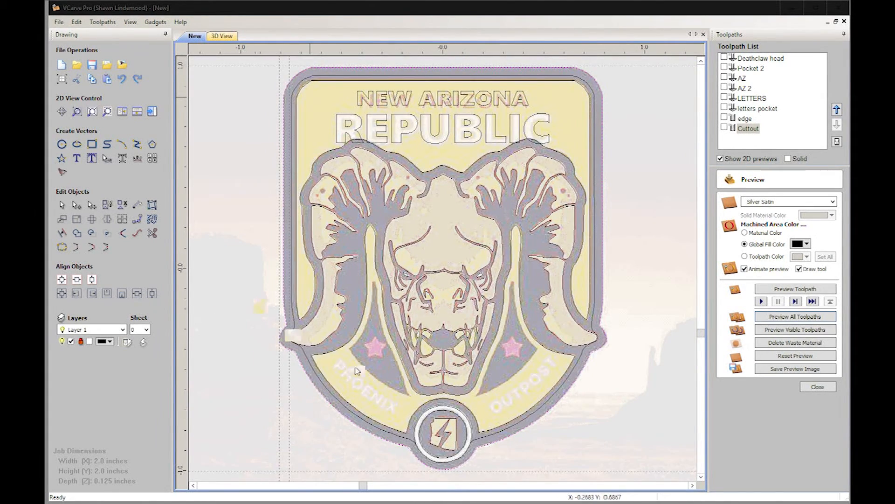
# Step: Make the "Not used" layer active and show its traced vectors over the artwork around the PHOENIX lettering
pyautogui.scroll(3, 413, 436)
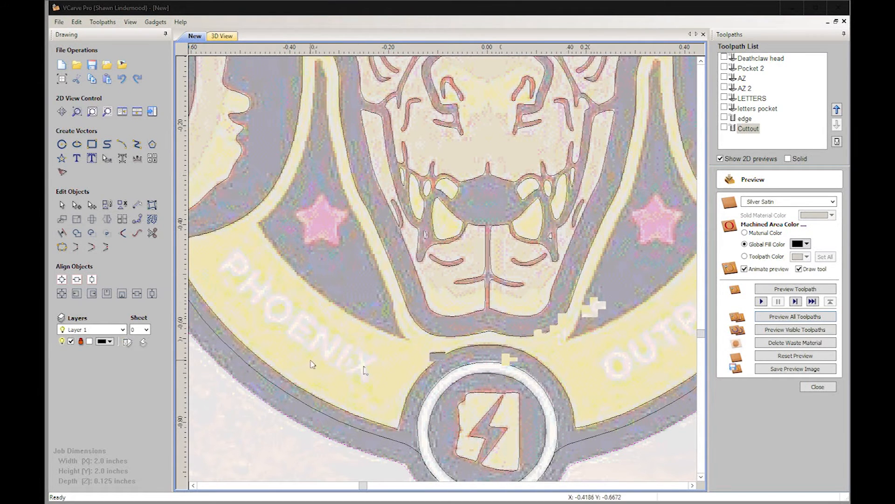
pyautogui.scroll(-2, 252, 352)
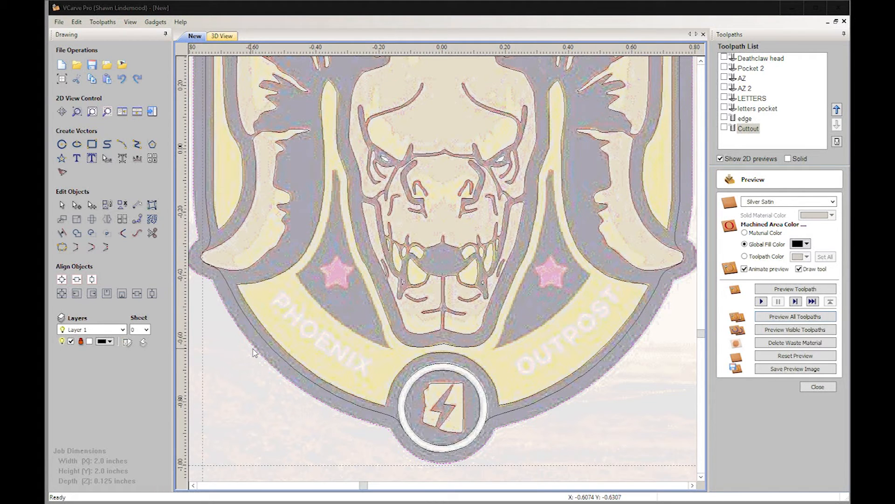
pyautogui.click(391, 327)
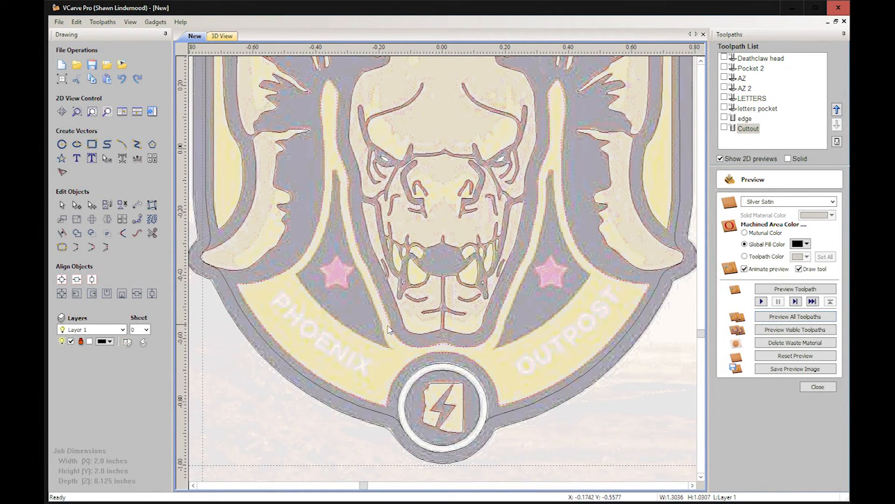
pyautogui.click(359, 325)
pyautogui.scroll(1, 359, 325)
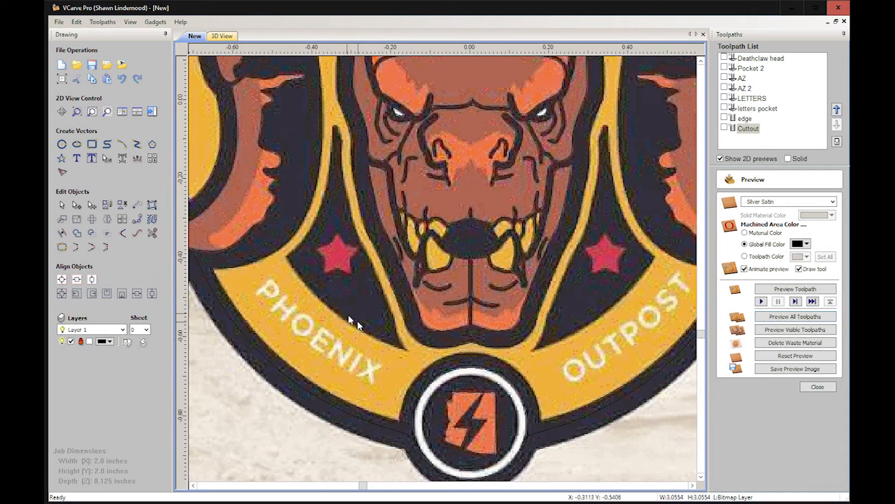
pyautogui.click(123, 330)
pyautogui.click(84, 340)
pyautogui.click(71, 341)
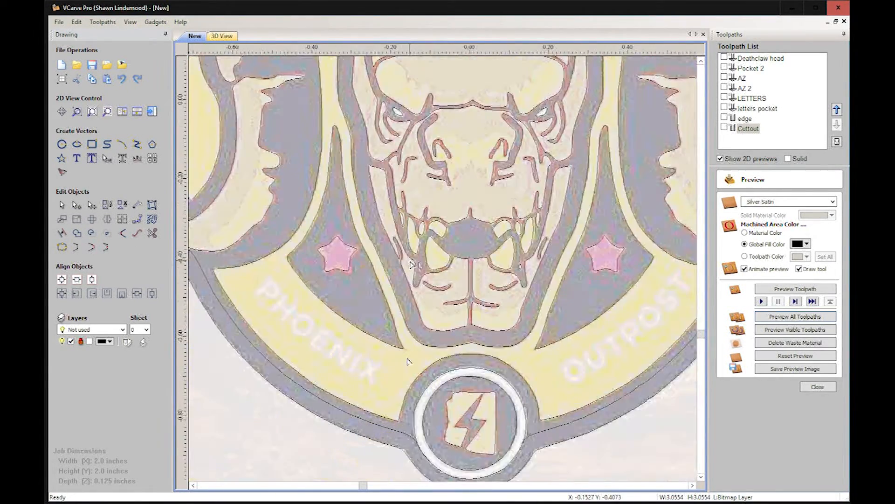
# Step: Edit the nodes at the outer corner of the dark star panel above PHOENIX so its outline follows the artwork
pyautogui.scroll(5, 387, 308)
pyautogui.rightClick(375, 280)
pyautogui.click(394, 309)
pyautogui.scroll(-4, 438, 308)
pyautogui.scroll(2, 261, 177)
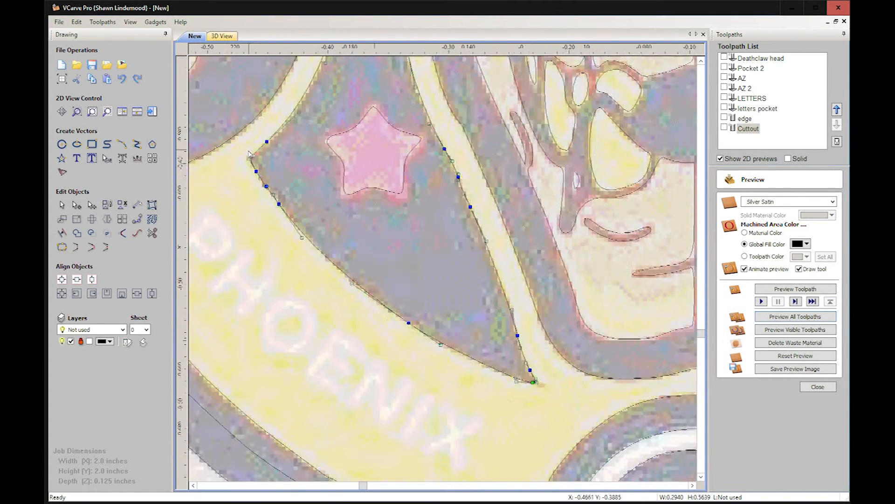
pyautogui.rightClick(261, 184)
pyautogui.click(287, 213)
pyautogui.click(248, 163)
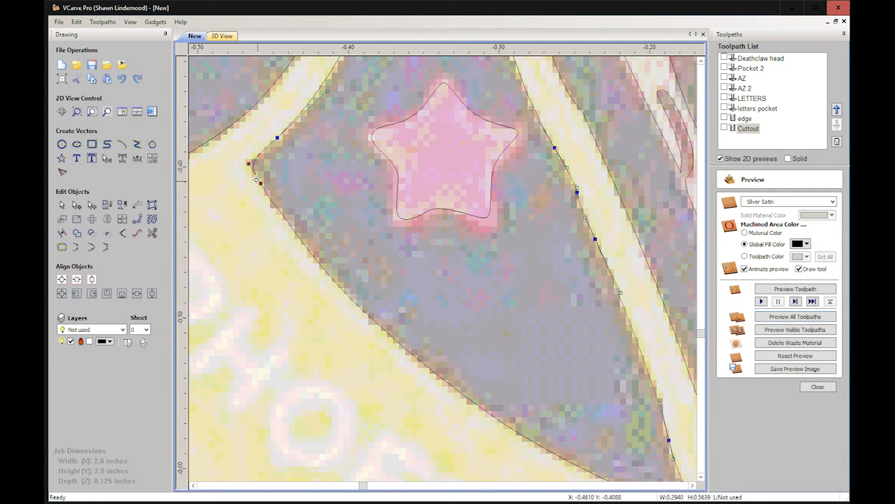
pyautogui.hotkey('ctrl', 'z')
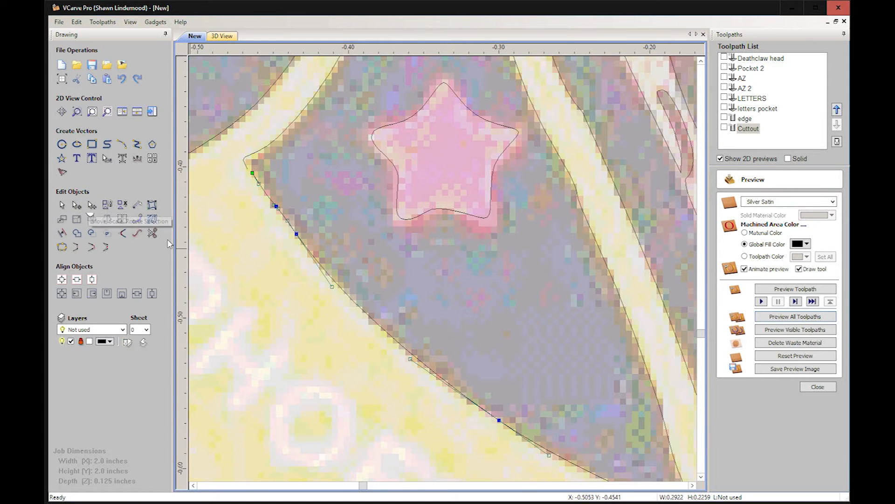
pyautogui.press('Escape')
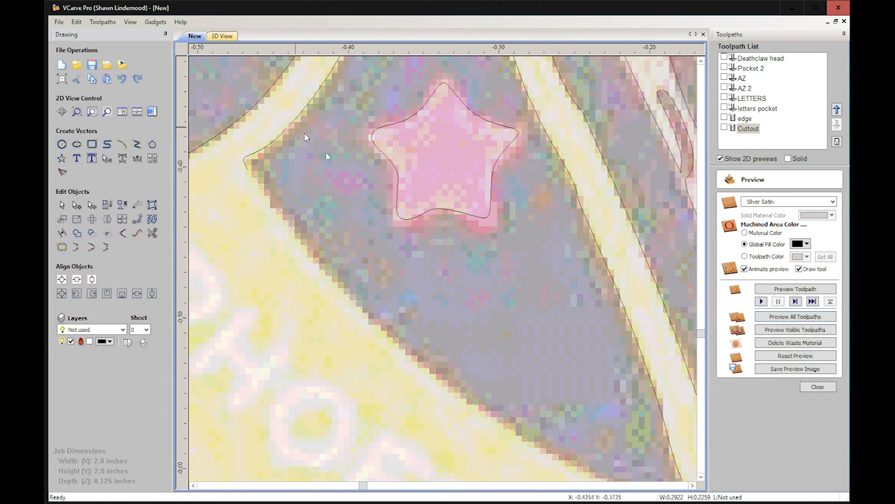
# Step: Create the centered text FALLOUT in Segoe UI Black at 0.1 inch height and place it over the PHOENIX lettering
pyautogui.scroll(-4, 304, 132)
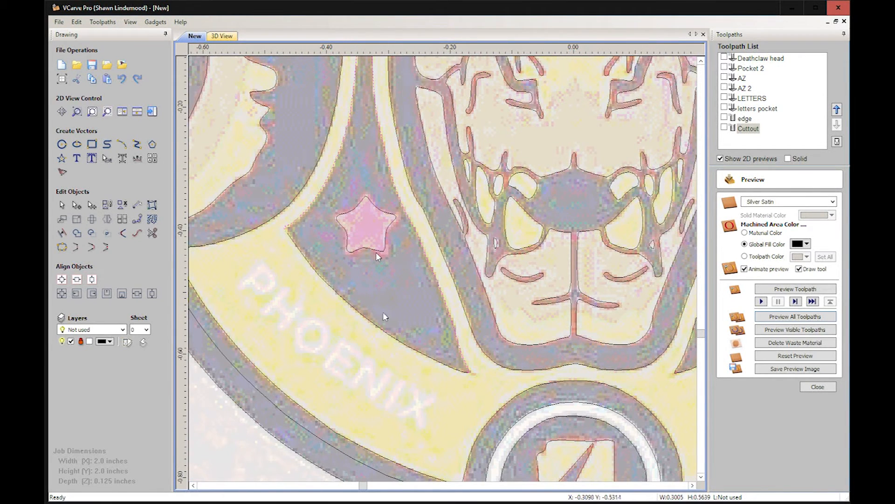
pyautogui.scroll(-3, 376, 256)
pyautogui.scroll(3, 324, 371)
pyautogui.click(77, 160)
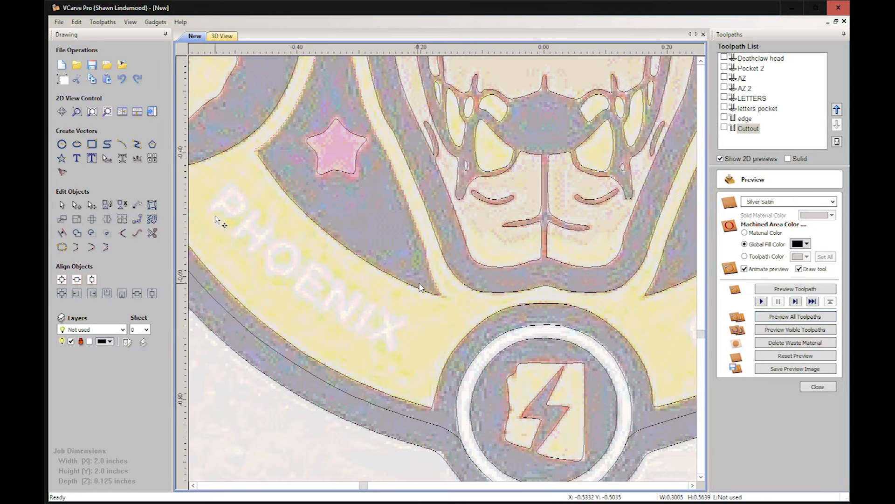
pyautogui.click(93, 106)
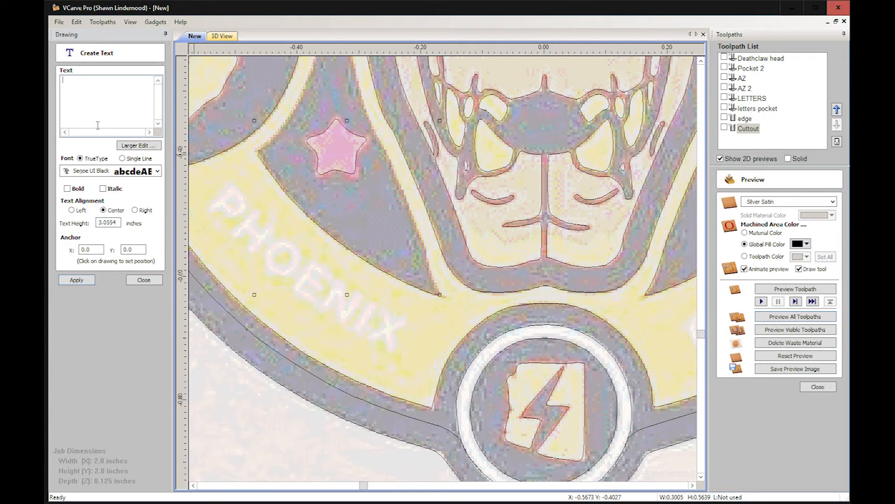
pyautogui.write('FALLOUT')
pyautogui.scroll(-5, 464, 148)
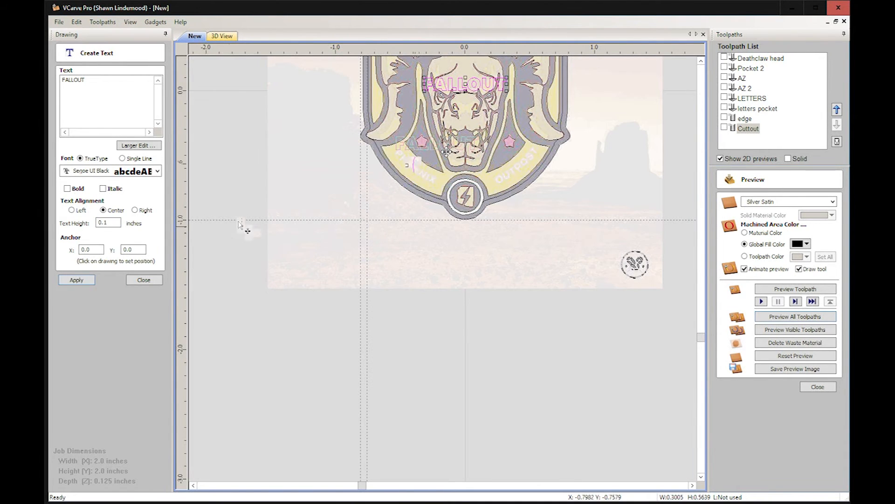
# Step: Reduce the FALLOUT text height to 0.05 inch and finish the text
pyautogui.click(105, 223)
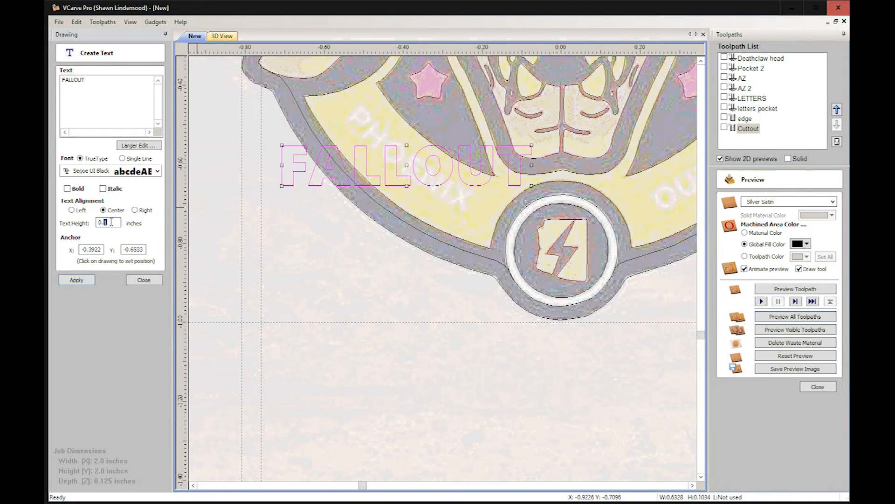
pyautogui.click(76, 279)
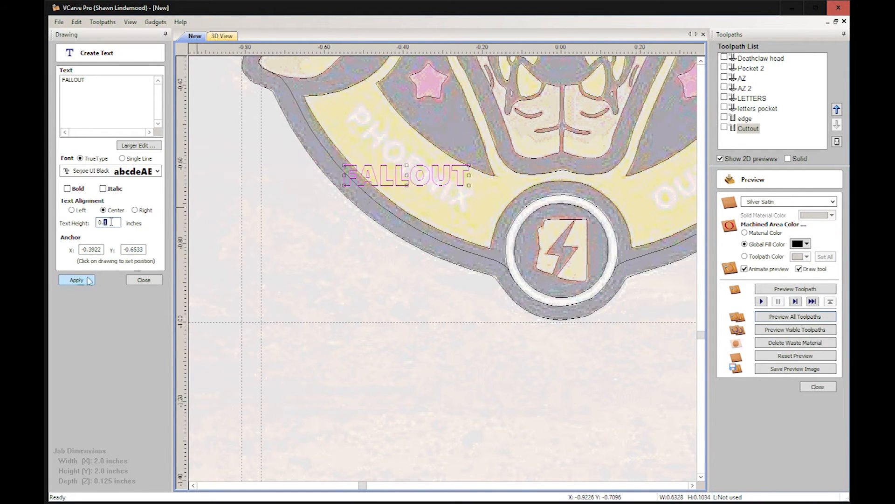
pyautogui.write('05')
pyautogui.press('Return')
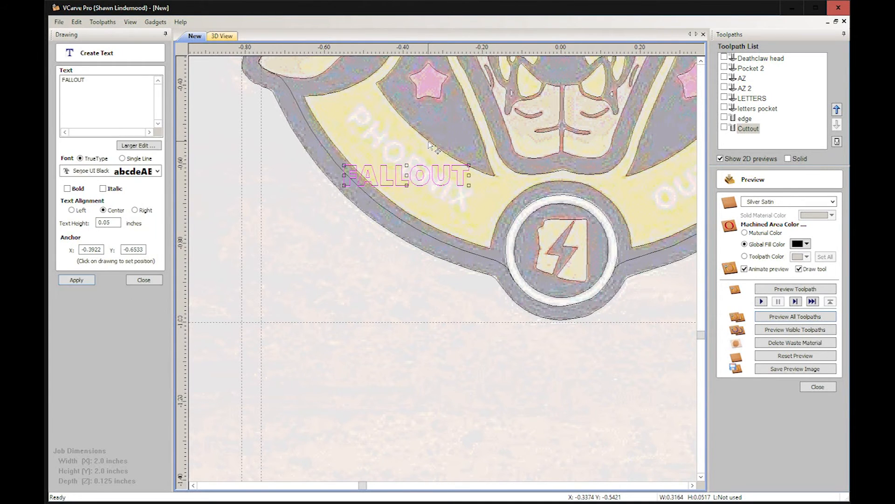
pyautogui.press('Escape')
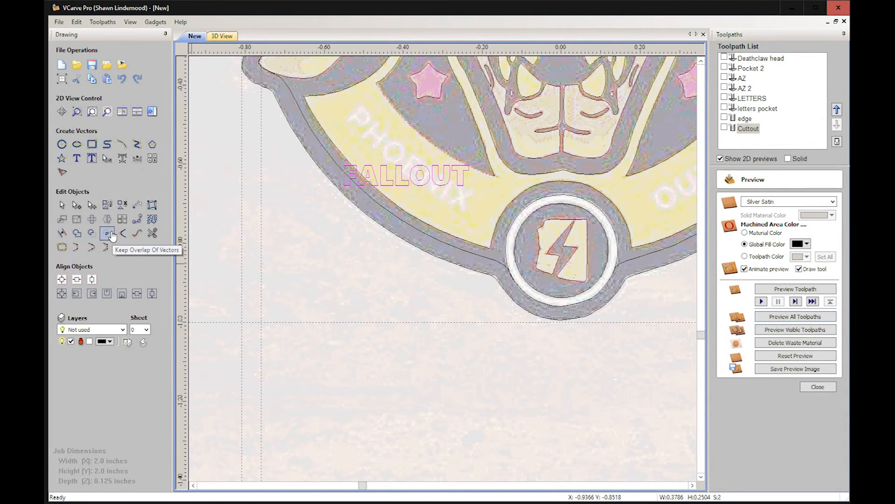
# Step: Wrap the FALLOUT text below the lower-left curve with Text On A Curve, middle-aligned with a 0.05 inch offset
pyautogui.click(138, 160)
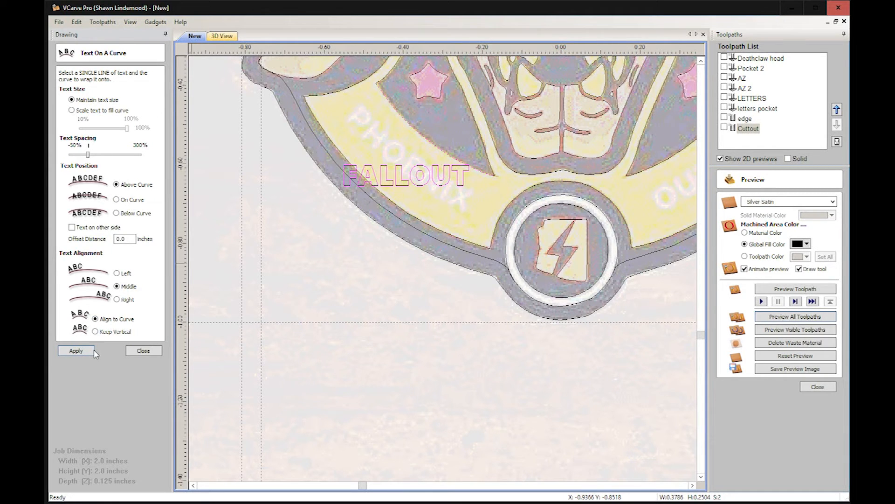
pyautogui.click(93, 351)
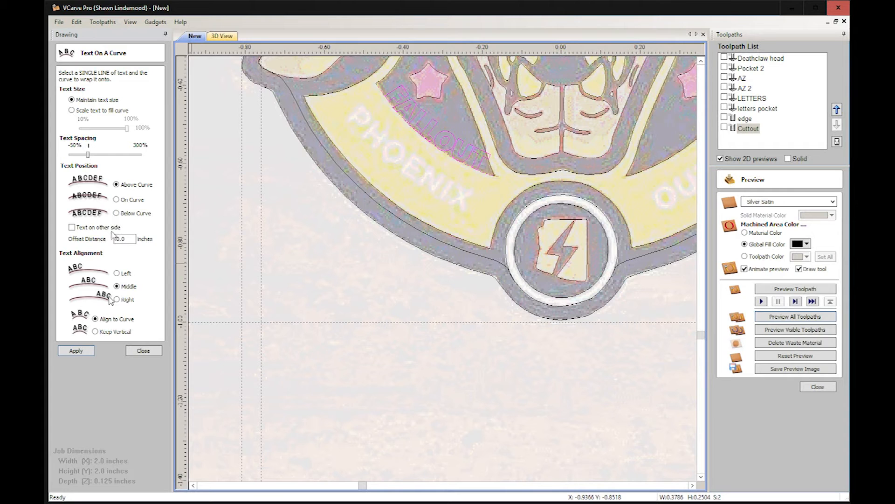
pyautogui.click(116, 212)
pyautogui.scroll(-3, 307, 252)
pyautogui.scroll(-3, 576, 202)
pyautogui.scroll(2, 576, 202)
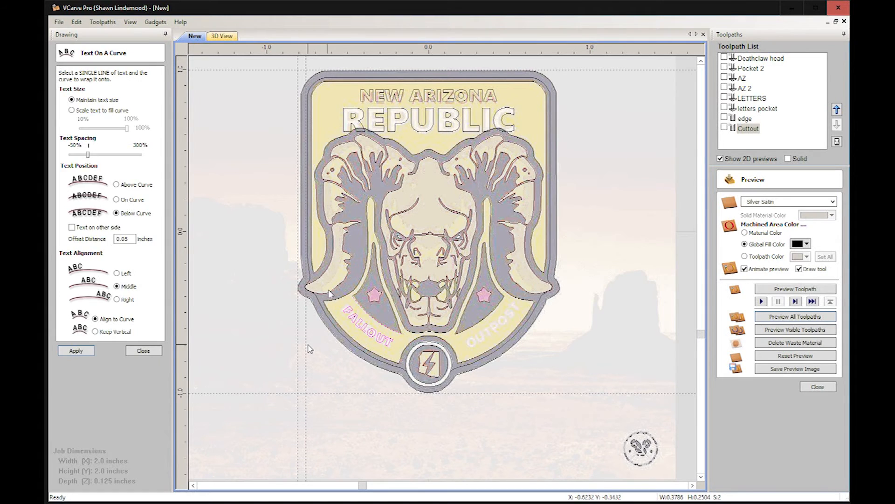
# Step: Select the LETTERS toolpath with its lettering vectors, close the preview settings and show the badge in 3D
pyautogui.click(751, 98)
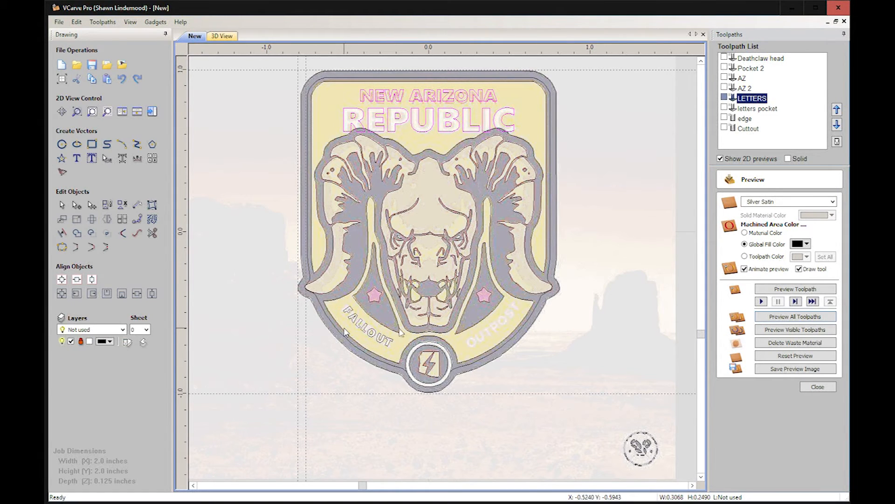
pyautogui.click(819, 387)
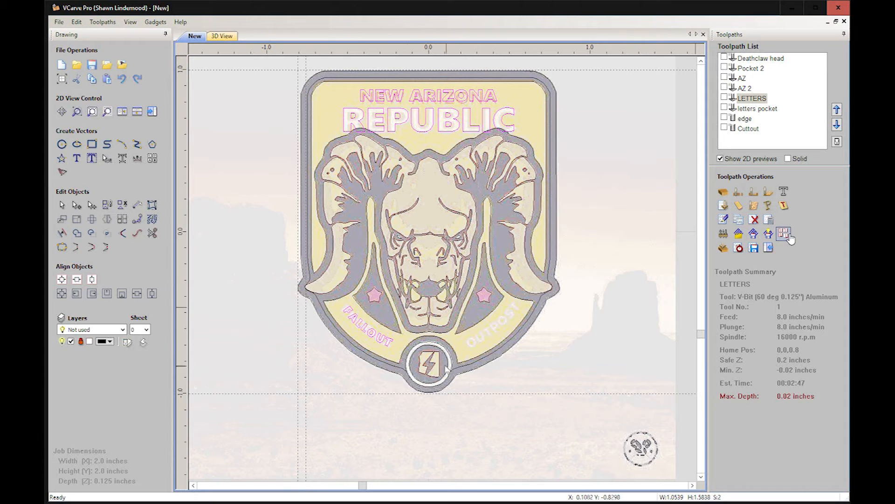
pyautogui.scroll(1, 384, 316)
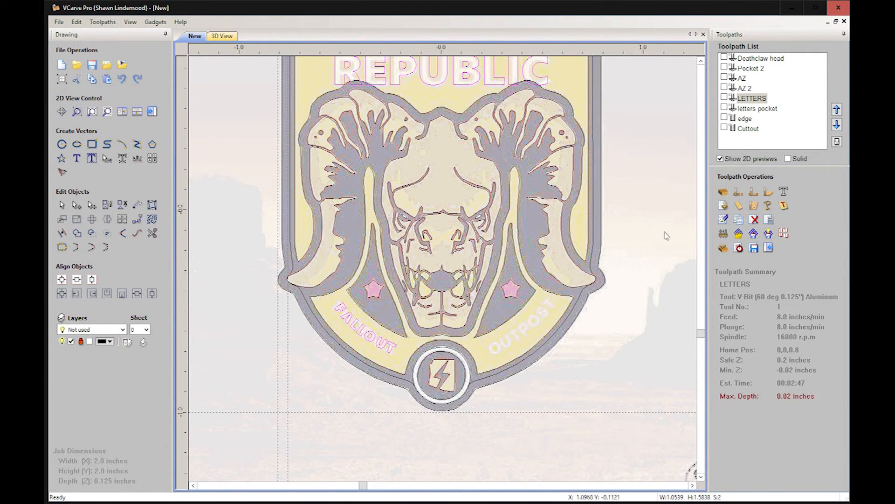
pyautogui.press('F3')
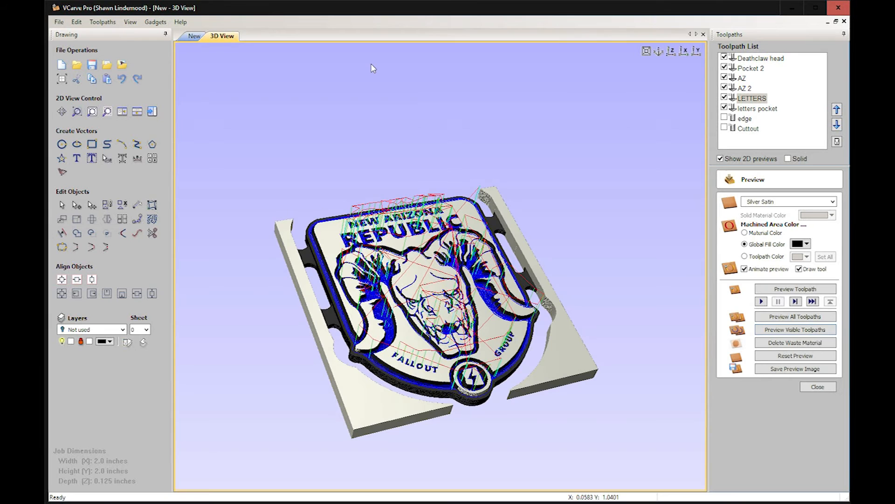
# Step: Show only the six V-bit toolpaths, from Deathclaw head to letters pocket, and open the toolpath saving options
pyautogui.click(725, 57)
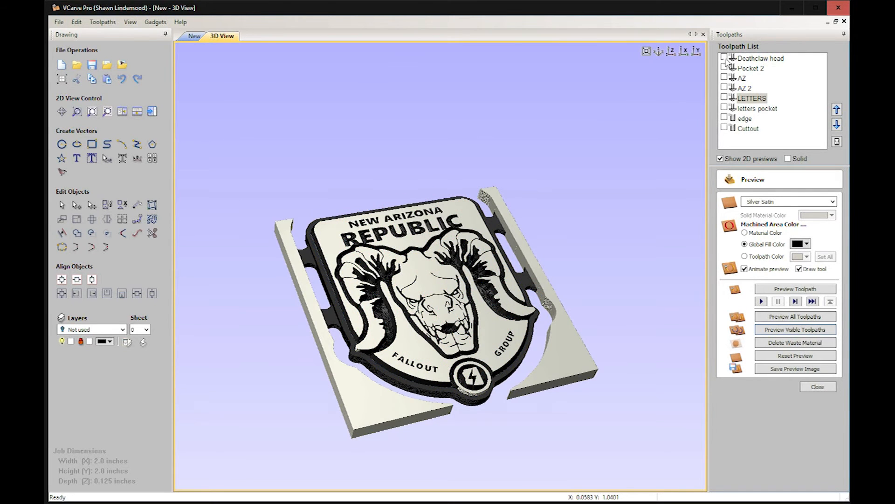
pyautogui.click(725, 87)
pyautogui.click(725, 87)
pyautogui.click(724, 58)
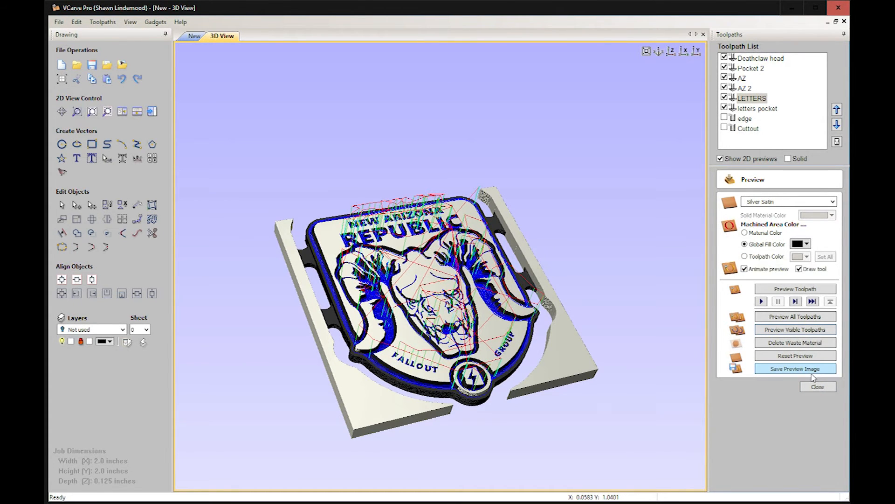
pyautogui.click(815, 385)
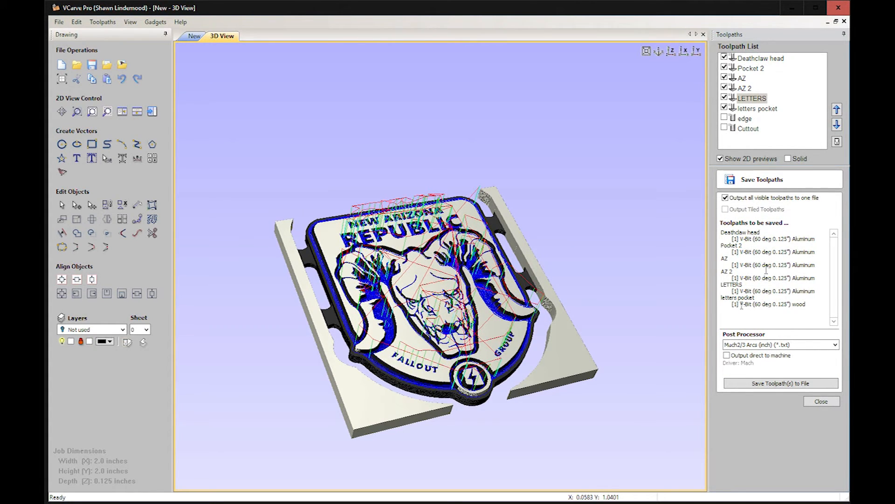
# Step: Change the letters pocket tool to V-Bit (60 deg 0.125") Aluminum, disable the larger area clearance tool and recalculate the toolpath
pyautogui.moveTo(741, 303); pyautogui.dragTo(803, 304)
pyautogui.click(802, 303)
pyautogui.doubleClick(757, 109)
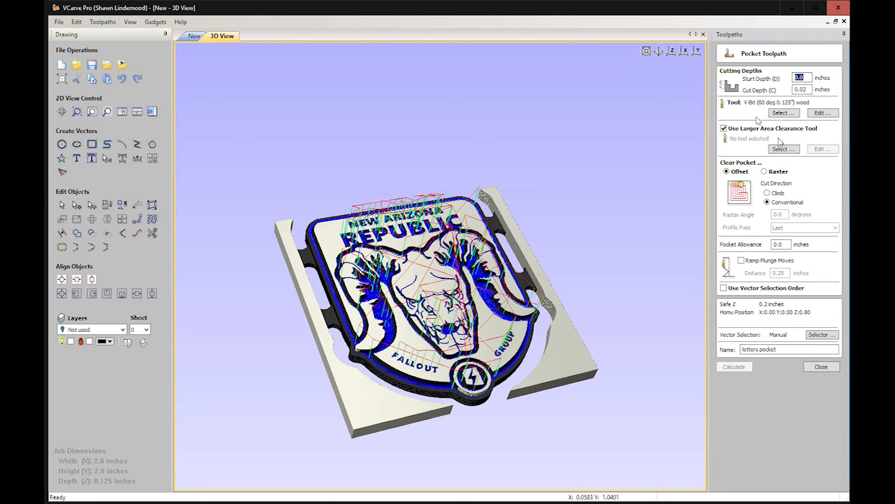
pyautogui.click(783, 113)
pyautogui.doubleClick(367, 282)
pyautogui.click(781, 147)
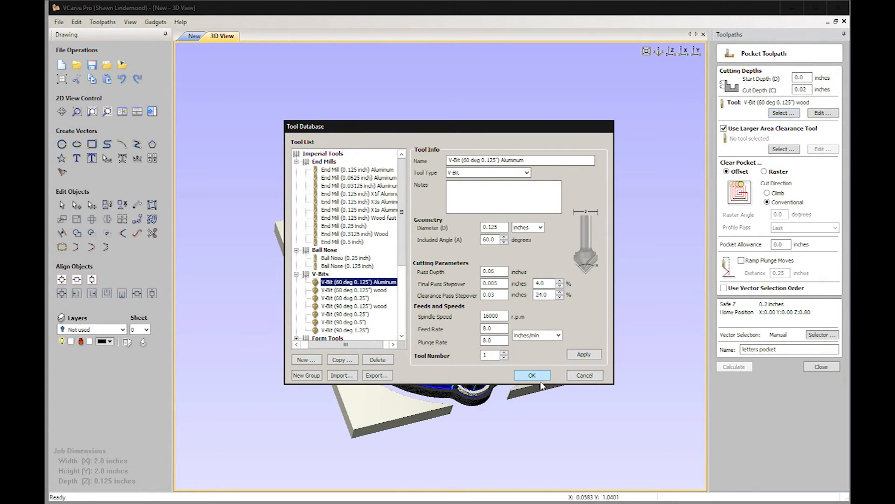
pyautogui.click(532, 375)
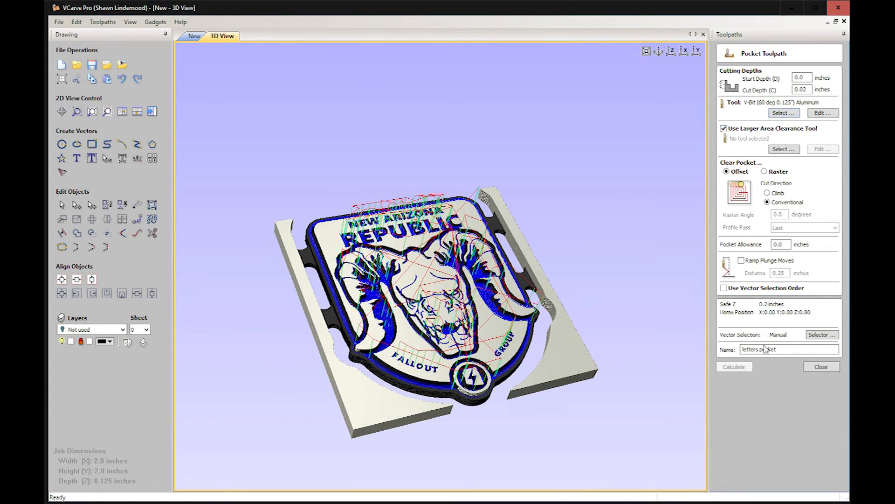
pyautogui.click(727, 368)
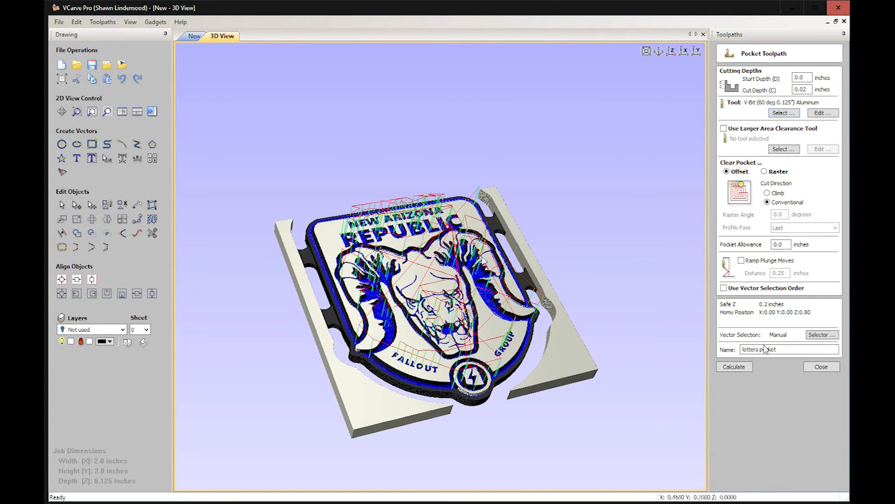
pyautogui.click(722, 370)
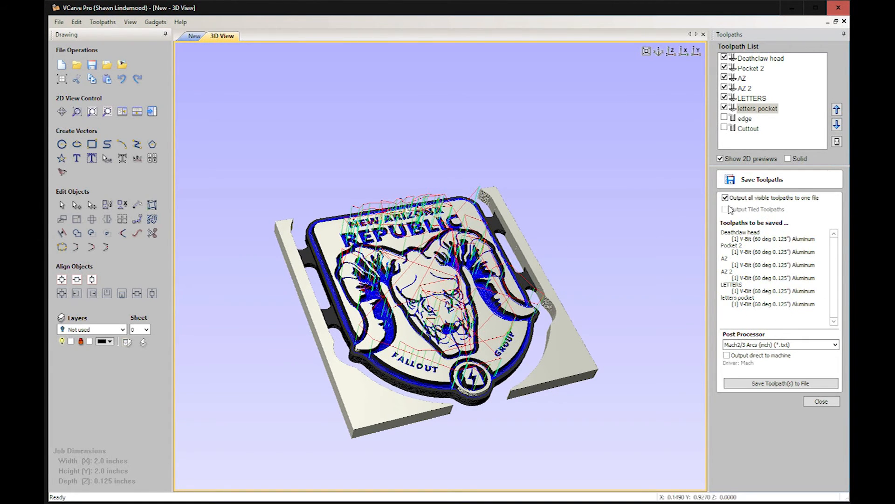
# Step: Save the visible V-bit toolpaths as one Mach2/3 Arcs (inch) file named DeathclawVBit.txt on the J: drive
pyautogui.click(765, 383)
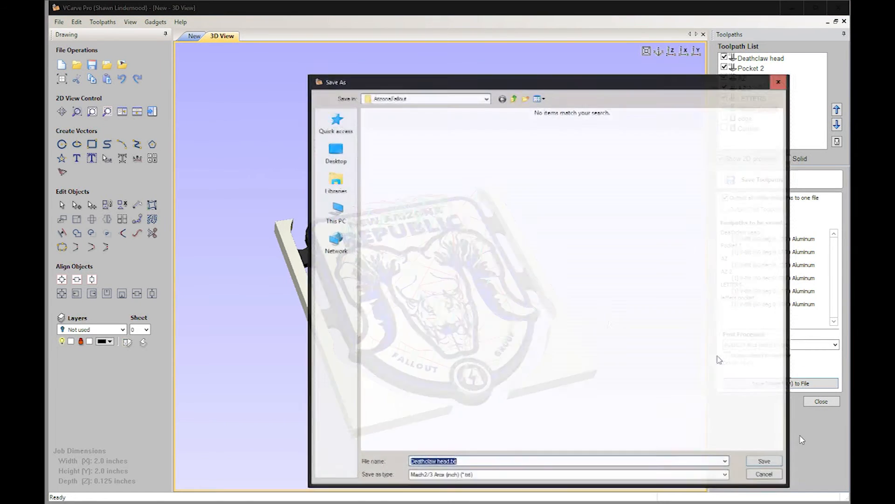
pyautogui.click(486, 98)
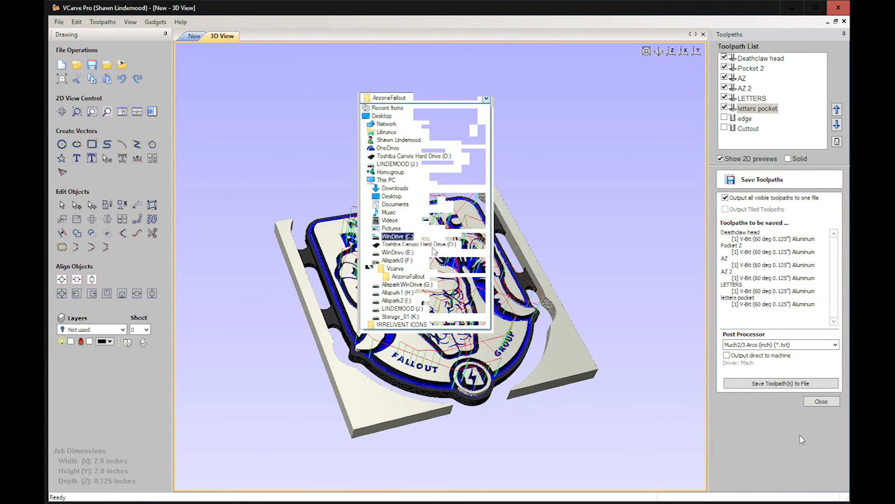
pyautogui.click(401, 308)
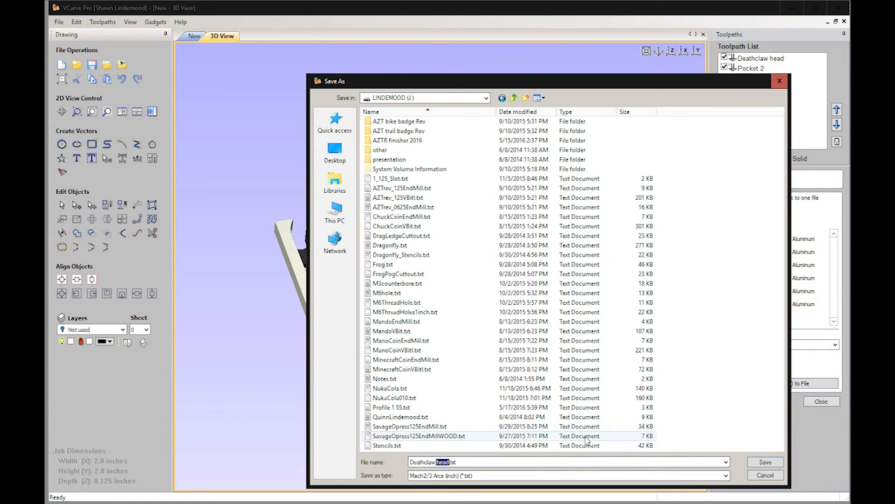
pyautogui.doubleClick(446, 461)
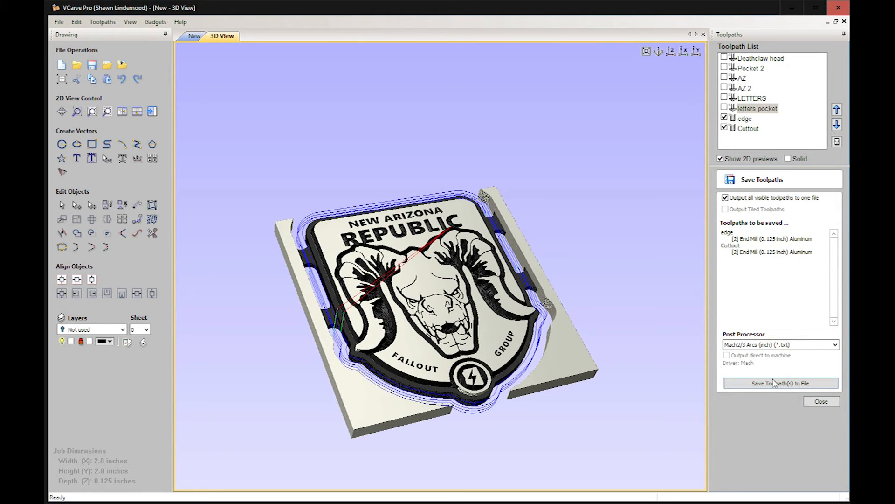
# Step: Save the edge and Cuttout end mill toolpaths as one file named DeathclawCuttout.txt on the J: drive
pyautogui.click(773, 382)
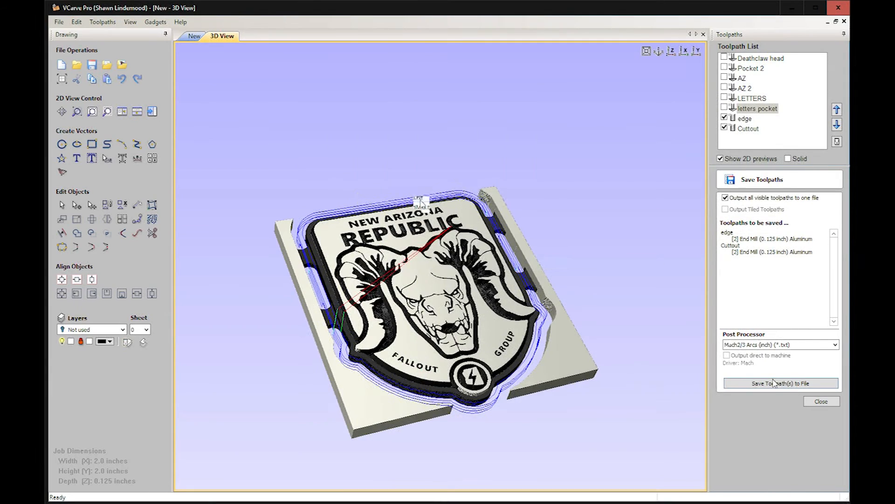
pyautogui.click(773, 383)
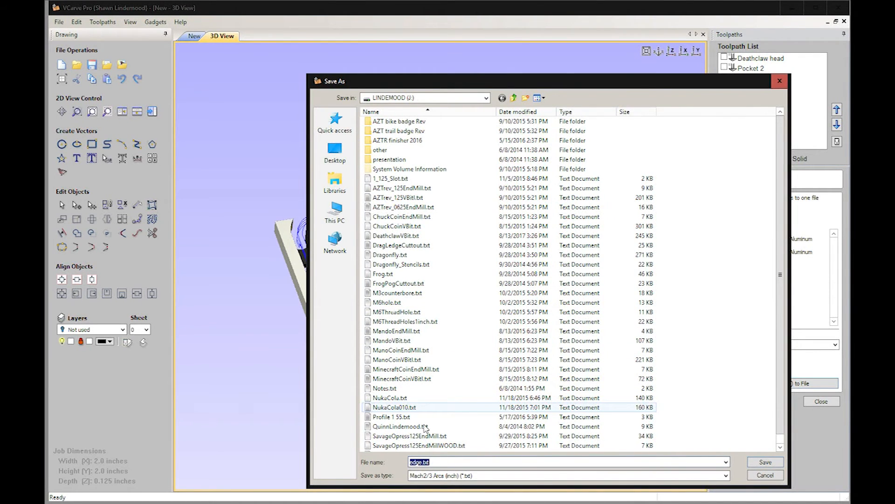
pyautogui.click(406, 235)
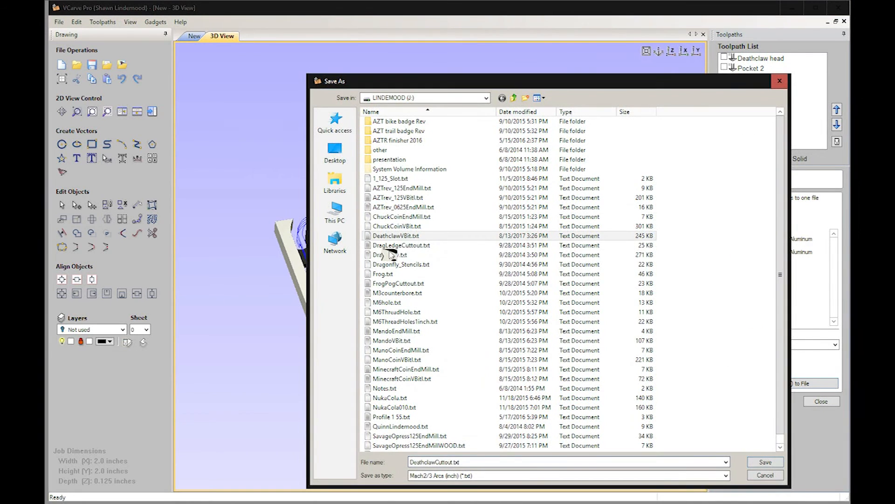
pyautogui.press('Return')
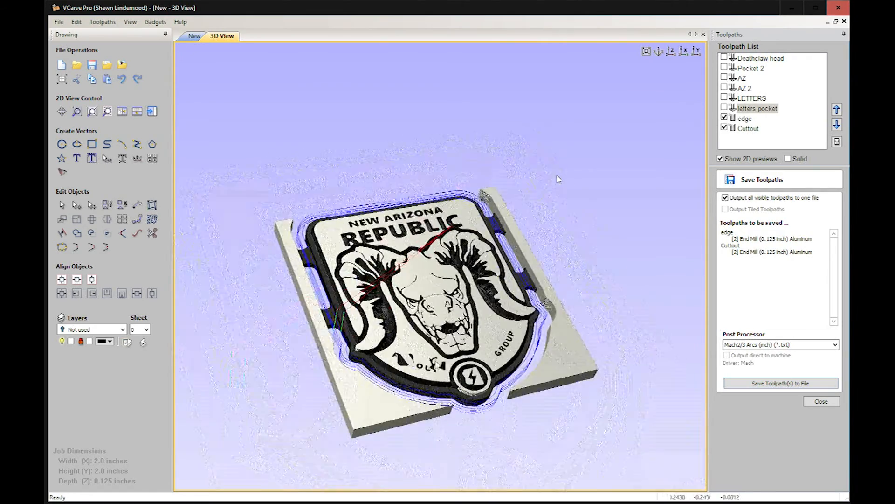
pyautogui.scroll(3, 558, 178)
pyautogui.scroll(-3, 432, 290)
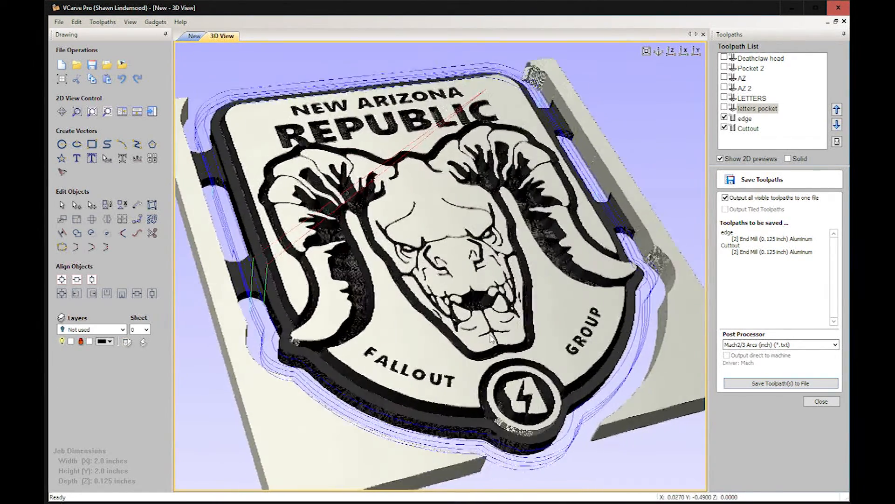